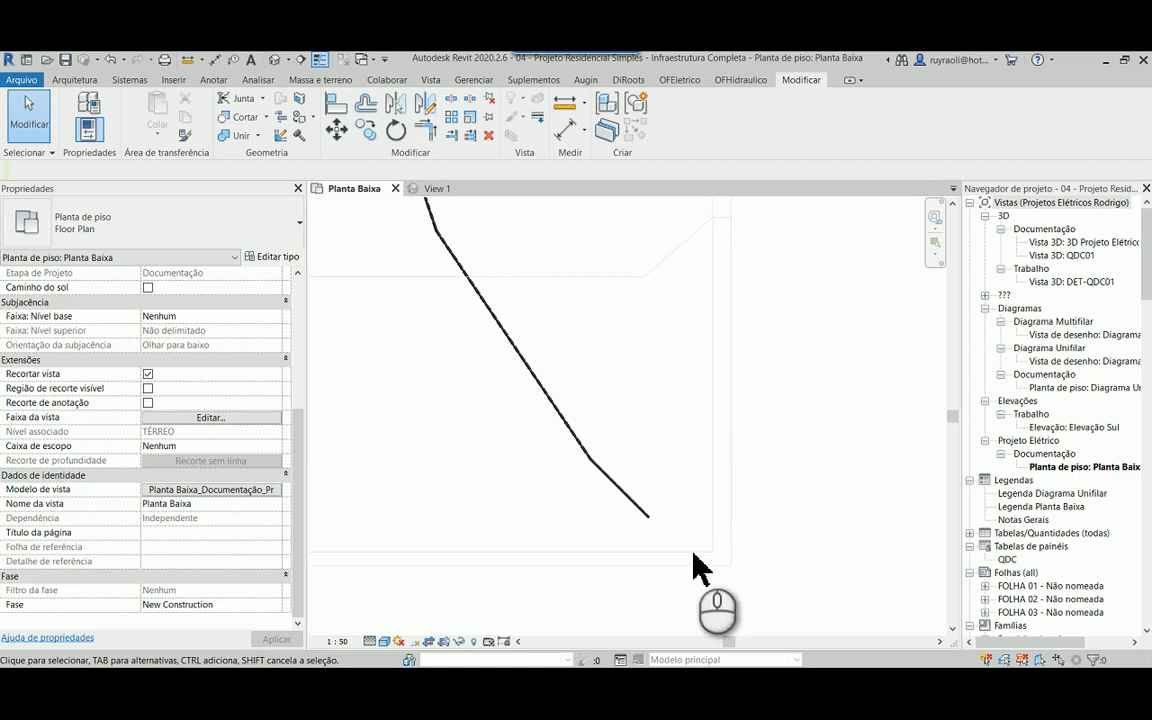
Step: Place a Poste de Medição electrical equipment instance at the lower end of the black conduit in the floor plan
{"action": "left_click", "coordinate": [129, 80]}
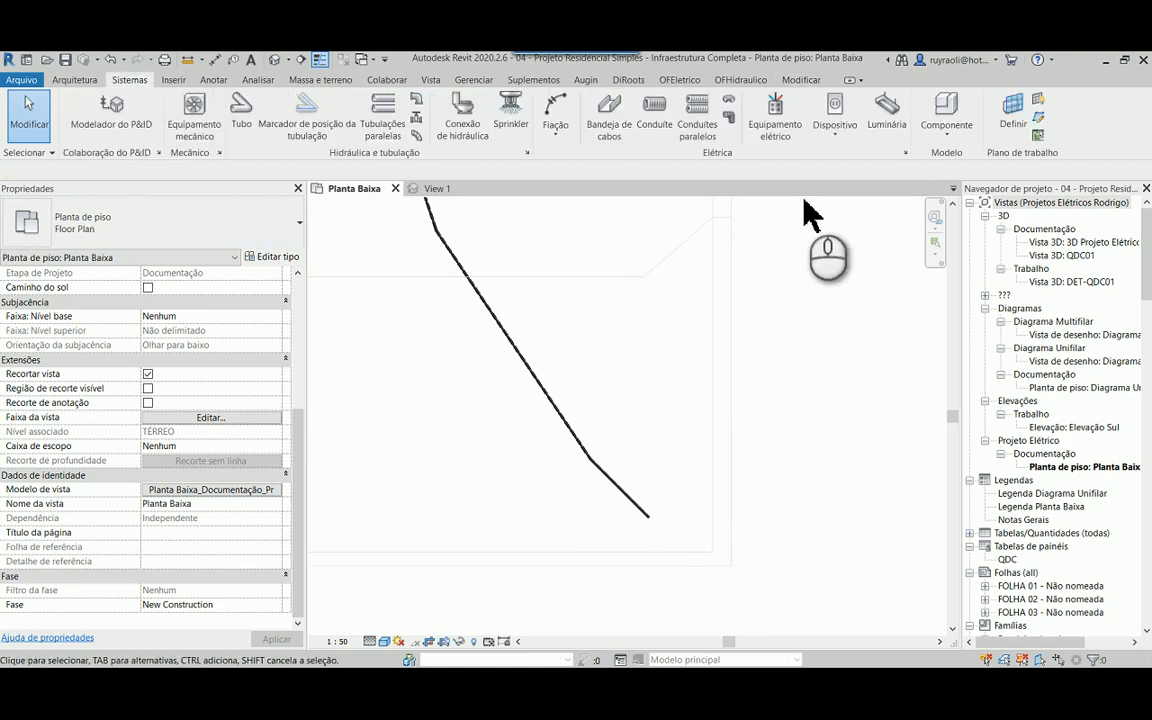
{"action": "left_click", "coordinate": [785, 128]}
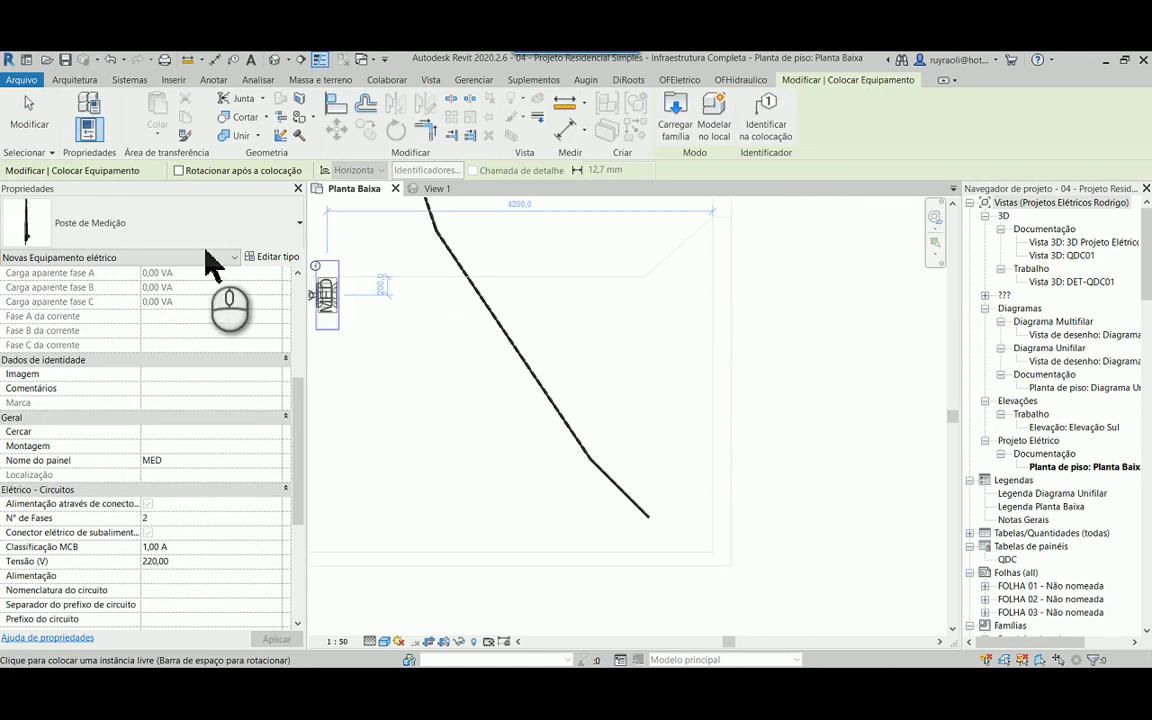
{"action": "left_click", "coordinate": [118, 225]}
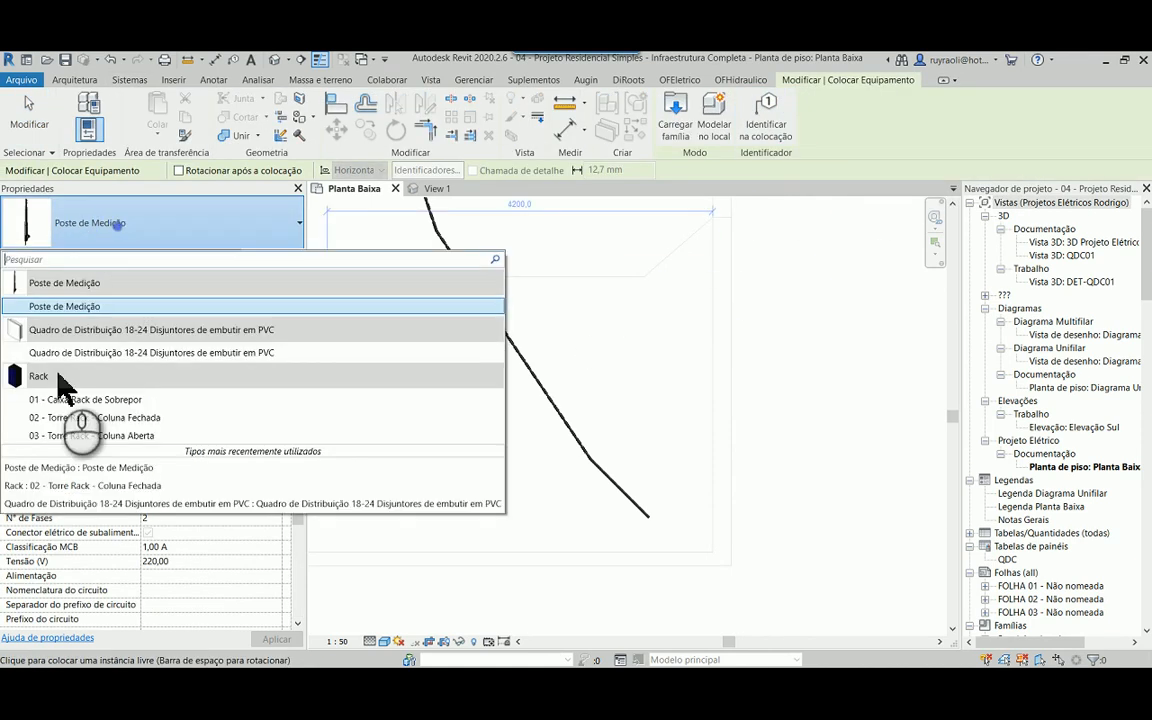
{"action": "left_click", "coordinate": [90, 308]}
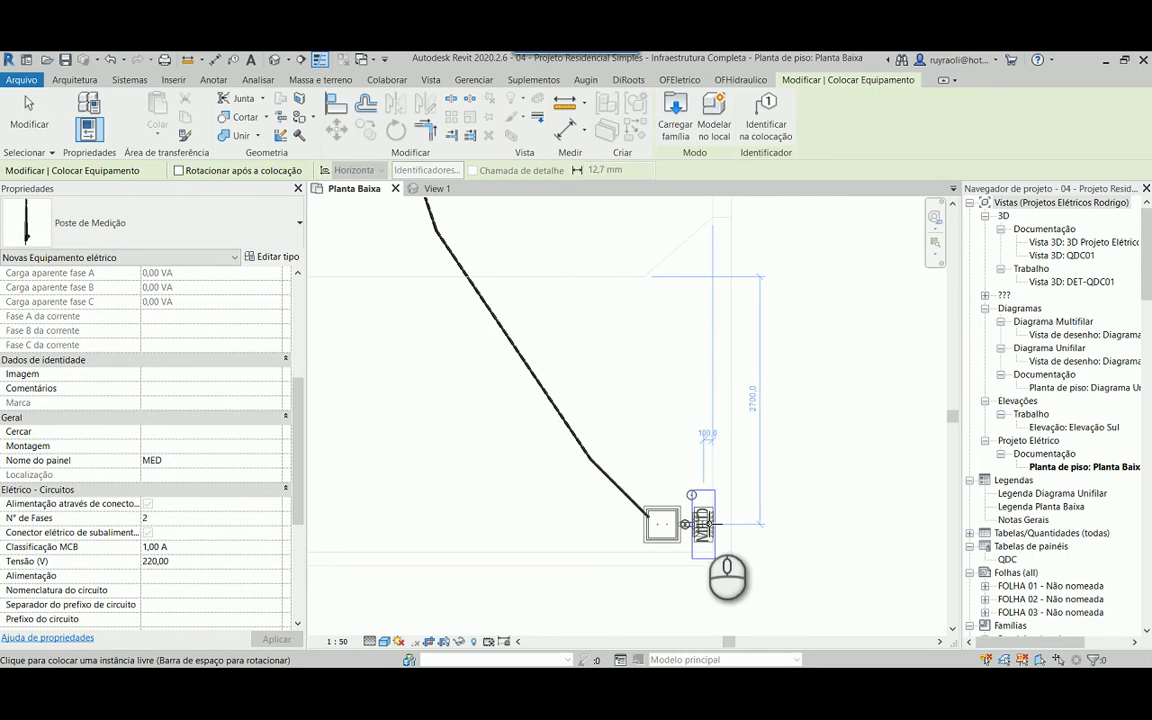
{"action": "scroll", "coordinate": [703, 522], "scroll_direction": "up", "scroll_amount": 2}
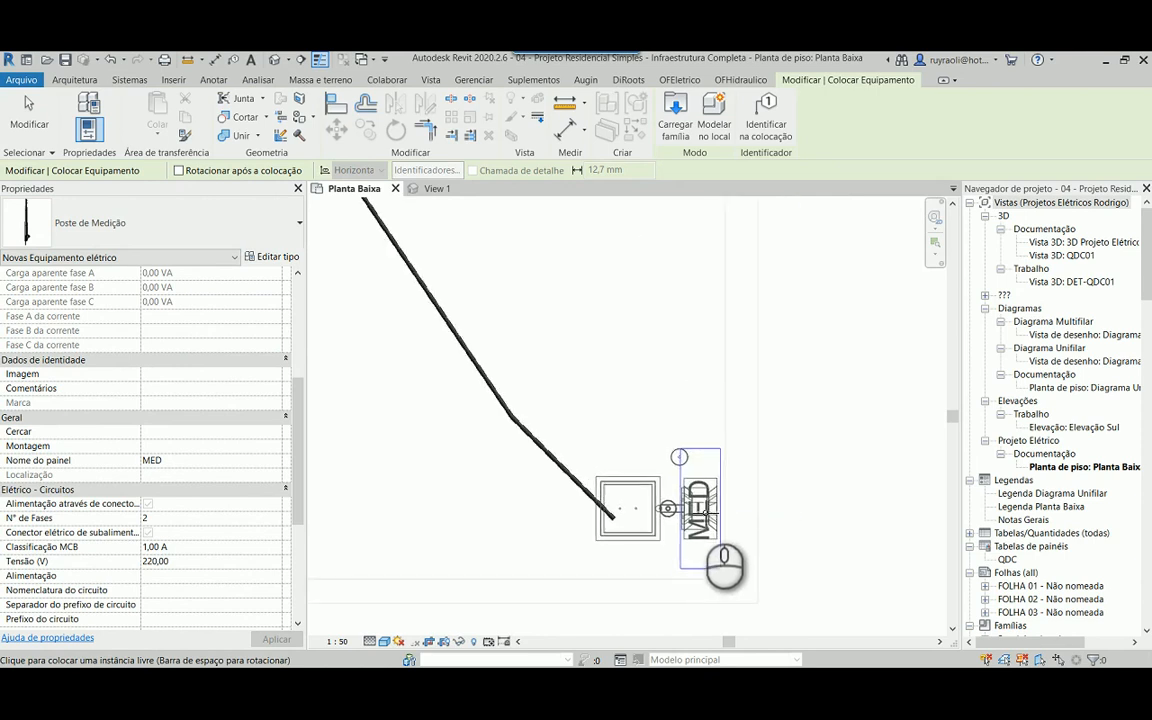
{"action": "left_click", "coordinate": [706, 512]}
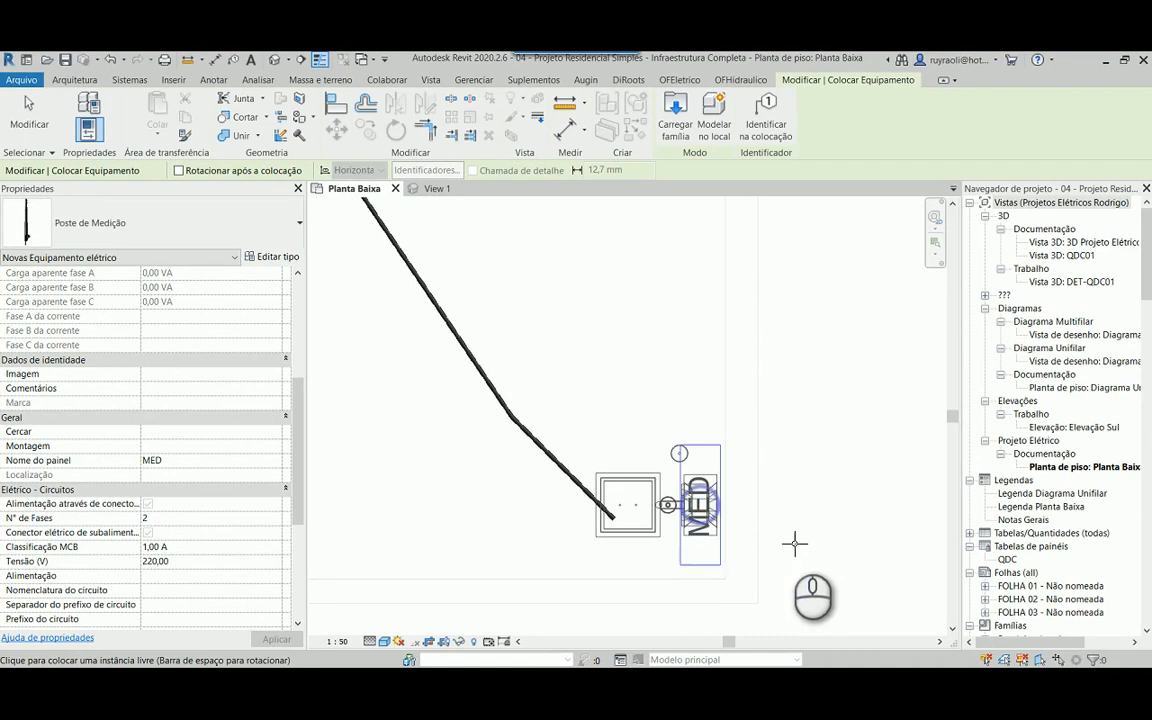
{"action": "key", "text": "Escape"}
{"action": "key", "text": "Escape"}
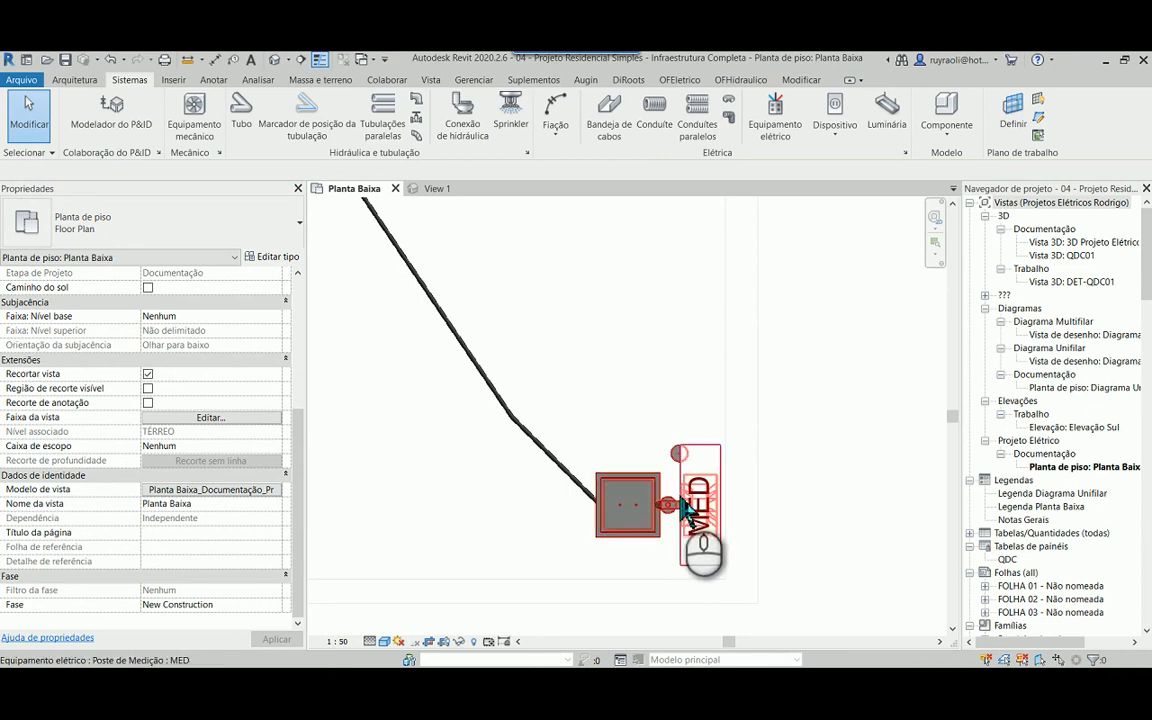
Step: Check which options the Sistema de distribuição property offers for the placed metering post
{"action": "left_click", "coordinate": [780, 515]}
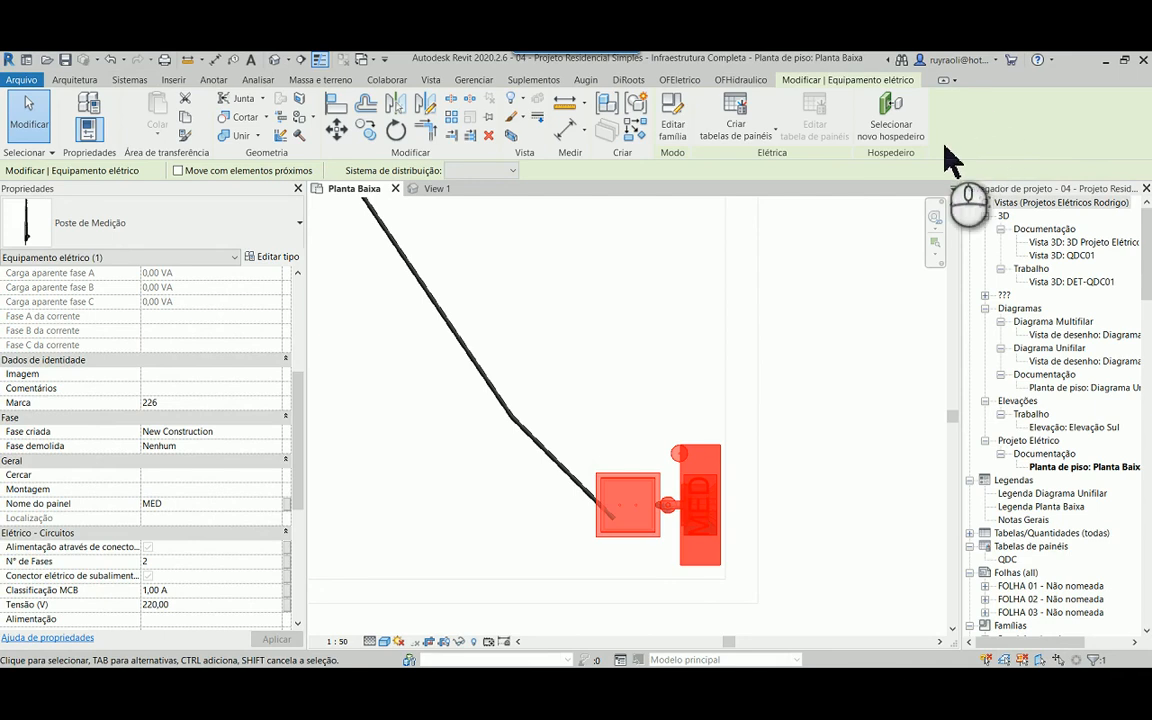
{"action": "scroll", "coordinate": [190, 455], "scroll_direction": "down", "scroll_amount": 5}
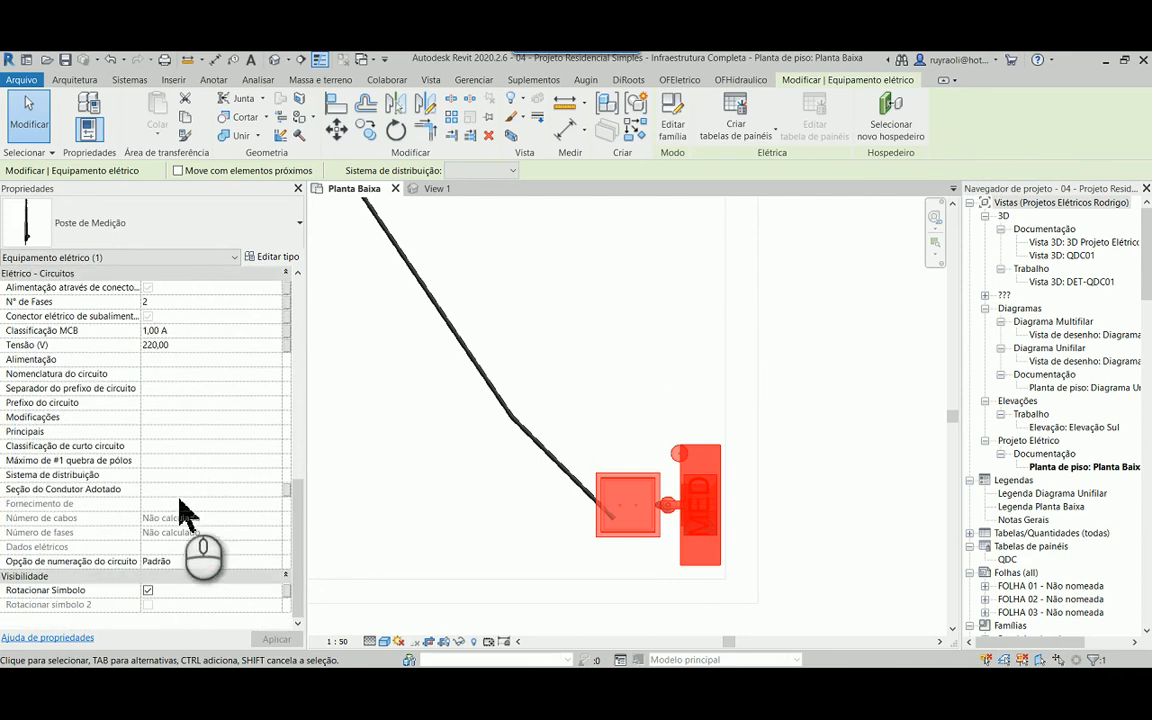
{"action": "left_click", "coordinate": [223, 476]}
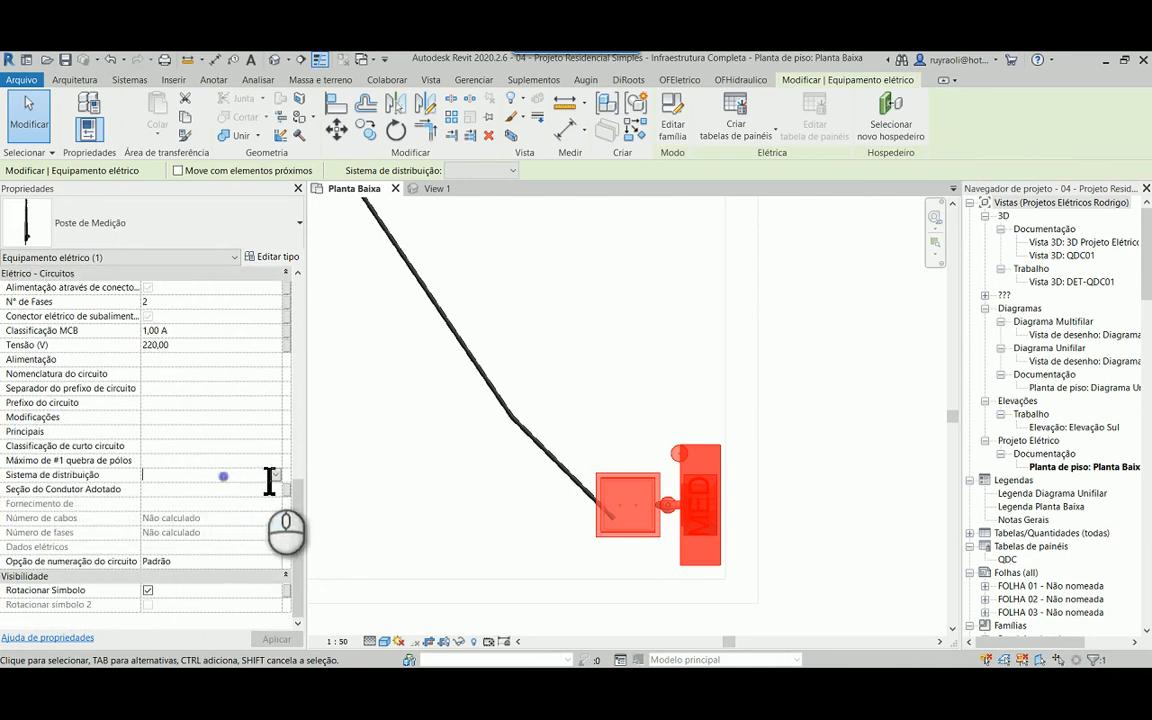
{"action": "left_click", "coordinate": [275, 476]}
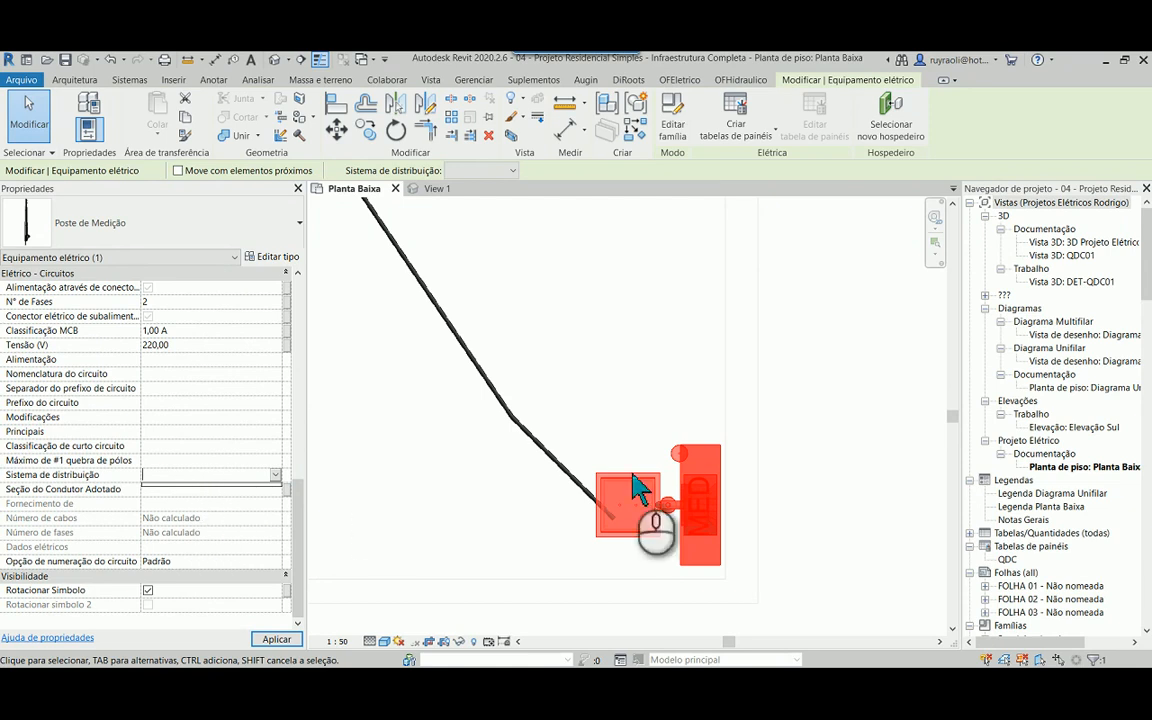
{"action": "left_click", "coordinate": [843, 487]}
Step: Inspect the QDC distribution board's distribution system and electrical connectors in the floor plan
{"action": "scroll", "coordinate": [783, 518], "scroll_direction": "down", "scroll_amount": 2}
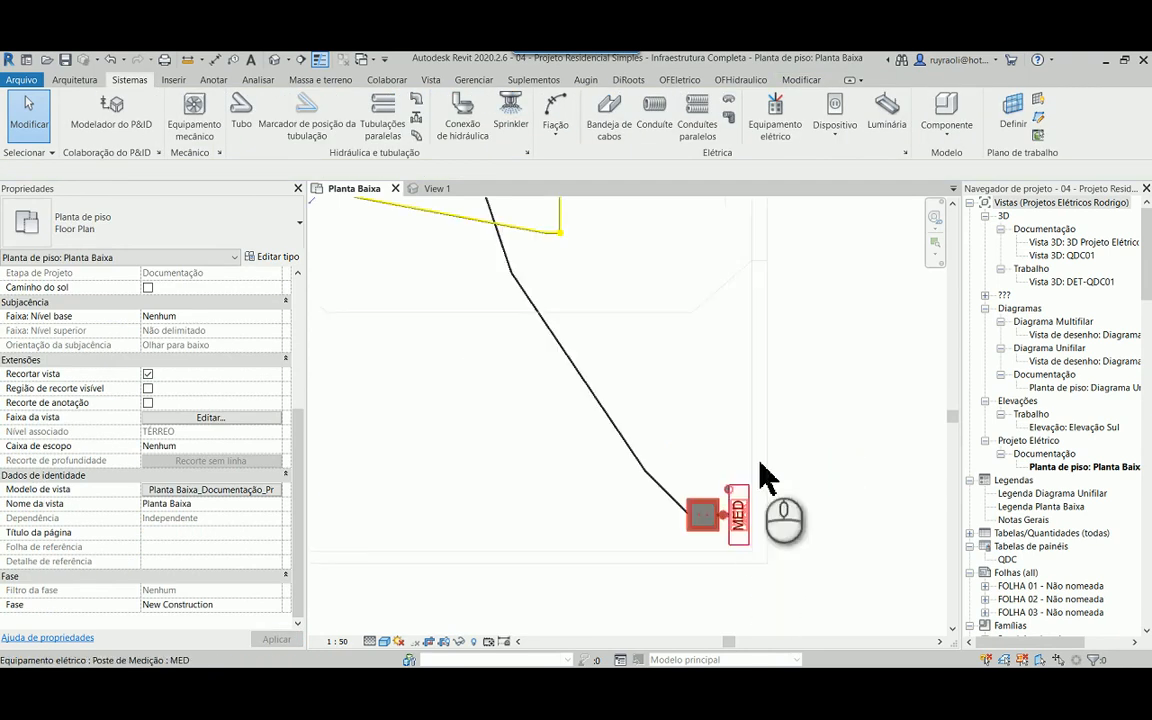
{"action": "scroll", "coordinate": [762, 478], "scroll_direction": "down", "scroll_amount": 3}
{"action": "scroll", "coordinate": [630, 290], "scroll_direction": "up", "scroll_amount": 5}
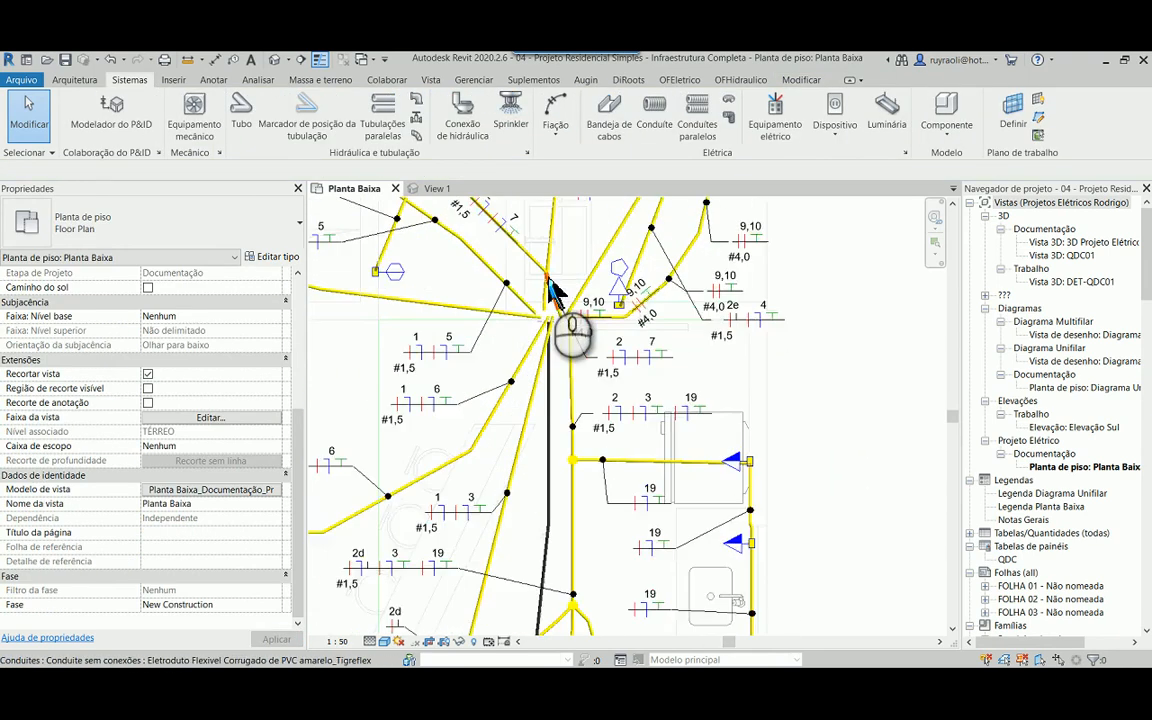
{"action": "scroll", "coordinate": [553, 290], "scroll_direction": "up", "scroll_amount": 4}
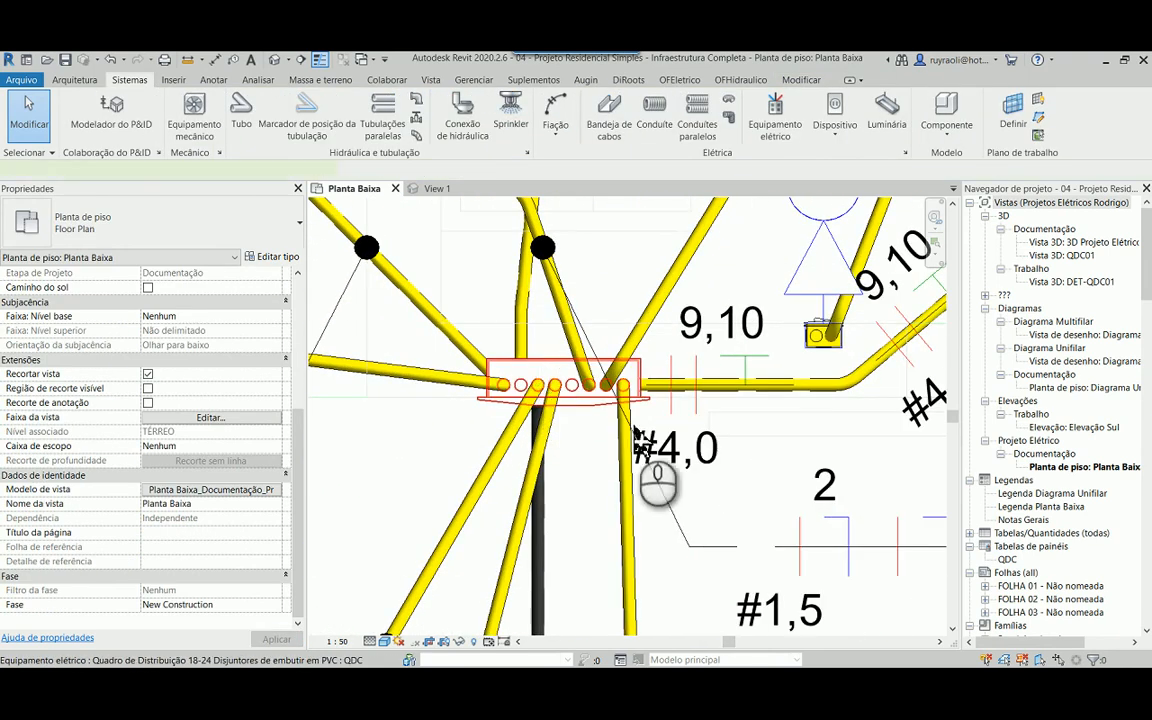
{"action": "left_click", "coordinate": [636, 432]}
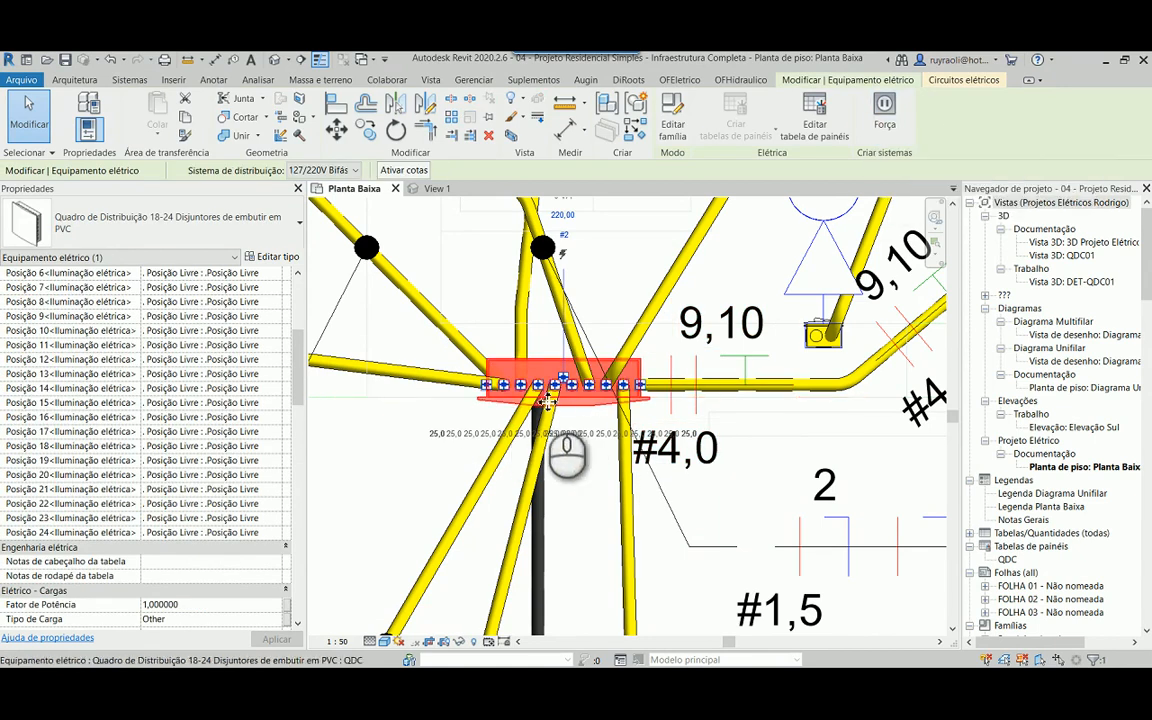
{"action": "left_click_drag", "start_coordinate": [546, 400], "coordinate": [594, 408]}
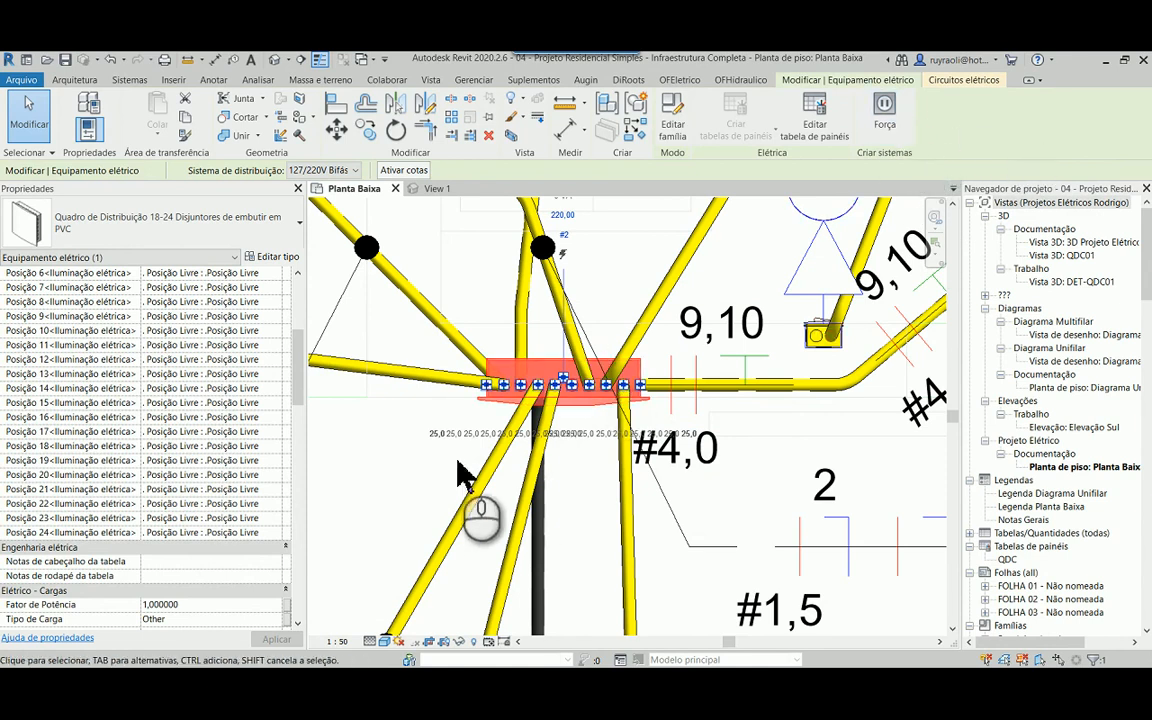
{"action": "left_click", "coordinate": [371, 473]}
Step: Open the family of the placed MED metering post for editing
{"action": "scroll", "coordinate": [520, 393], "scroll_direction": "down", "scroll_amount": 8}
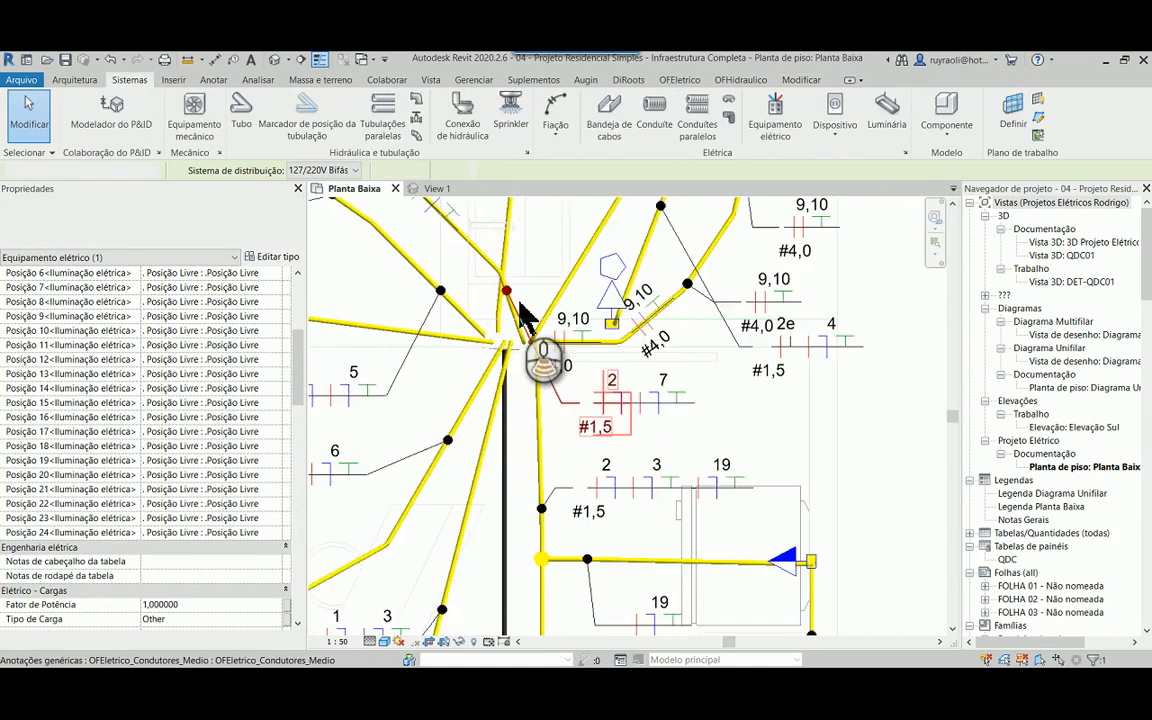
{"action": "scroll", "coordinate": [609, 334], "scroll_direction": "down", "scroll_amount": 2}
{"action": "middle_click_drag", "start_coordinate": [699, 548], "coordinate": [779, 328]}
{"action": "middle_click_drag", "start_coordinate": [773, 555], "coordinate": [725, 456]}
{"action": "scroll", "coordinate": [678, 485], "scroll_direction": "up", "scroll_amount": 6}
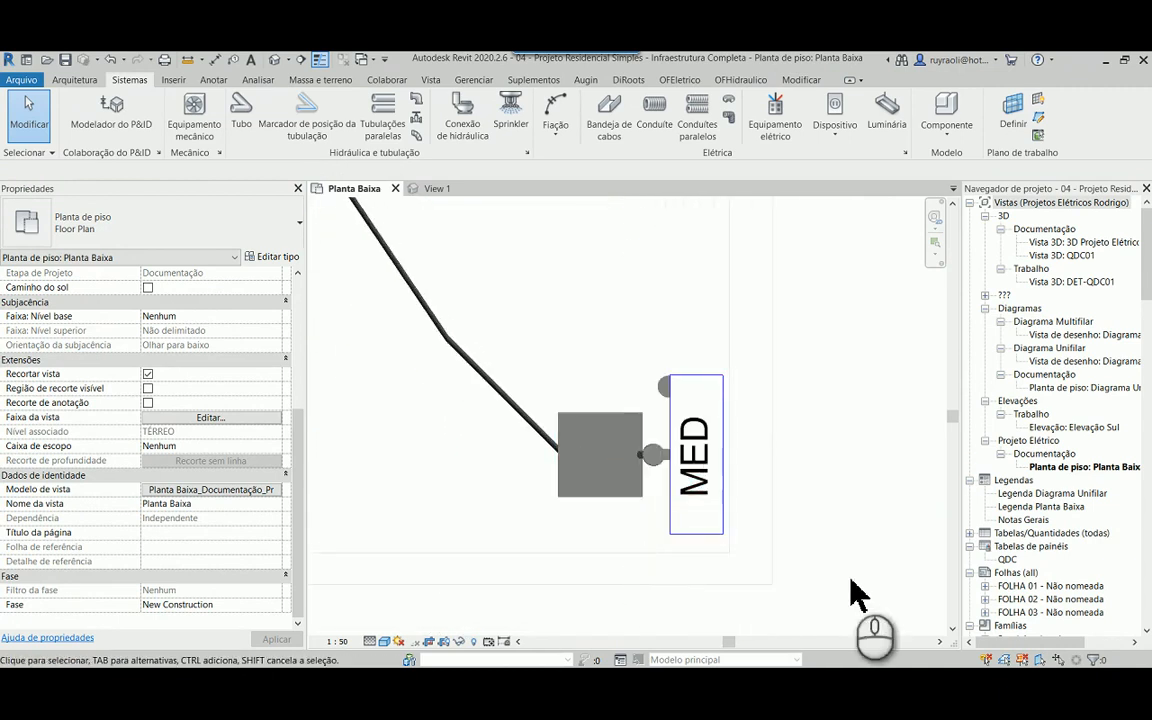
{"action": "left_click", "coordinate": [700, 490]}
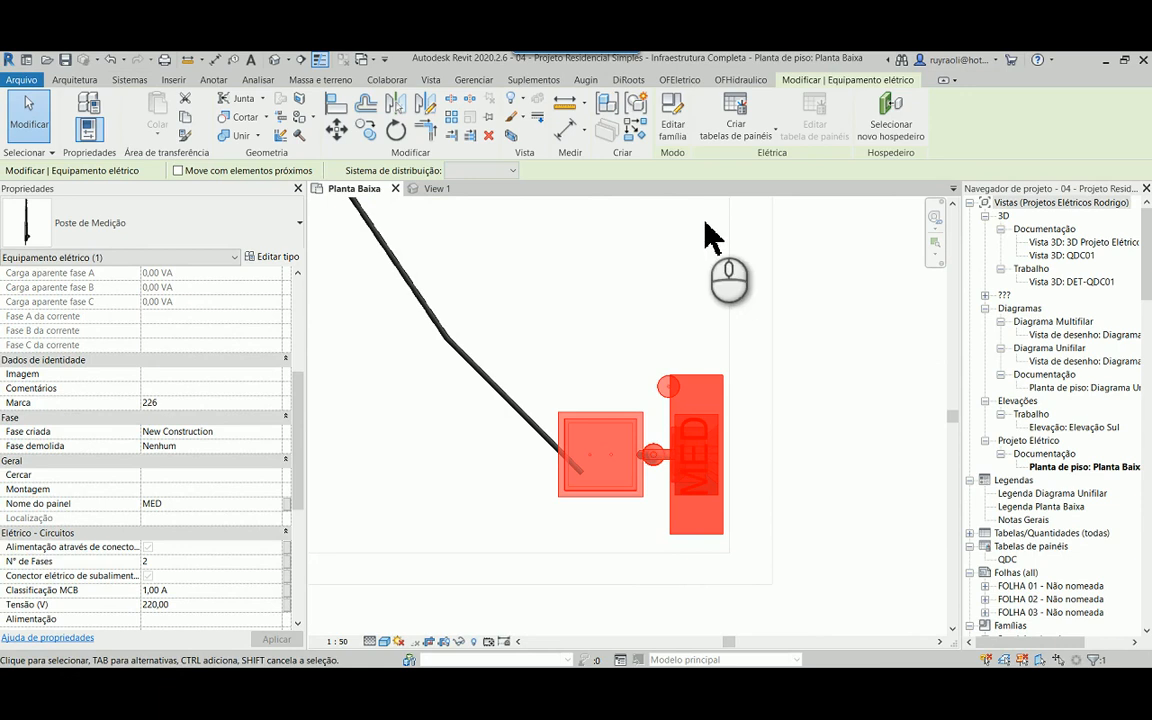
{"action": "left_click", "coordinate": [672, 115]}
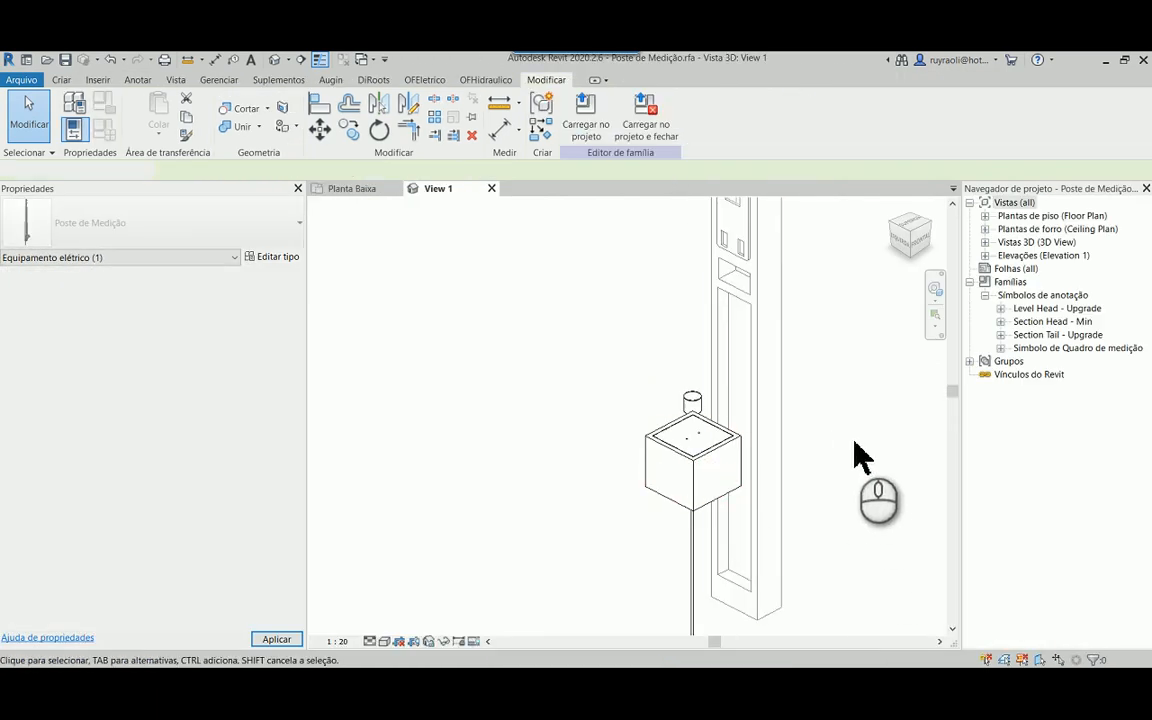
Step: Place an electrical connector on the top face of the box beside the post
{"action": "middle_click_drag", "start_coordinate": [854, 440], "coordinate": [680, 542]}
{"action": "scroll", "coordinate": [680, 542], "scroll_direction": "down", "scroll_amount": 2}
{"action": "scroll", "coordinate": [767, 494], "scroll_direction": "down", "scroll_amount": 2}
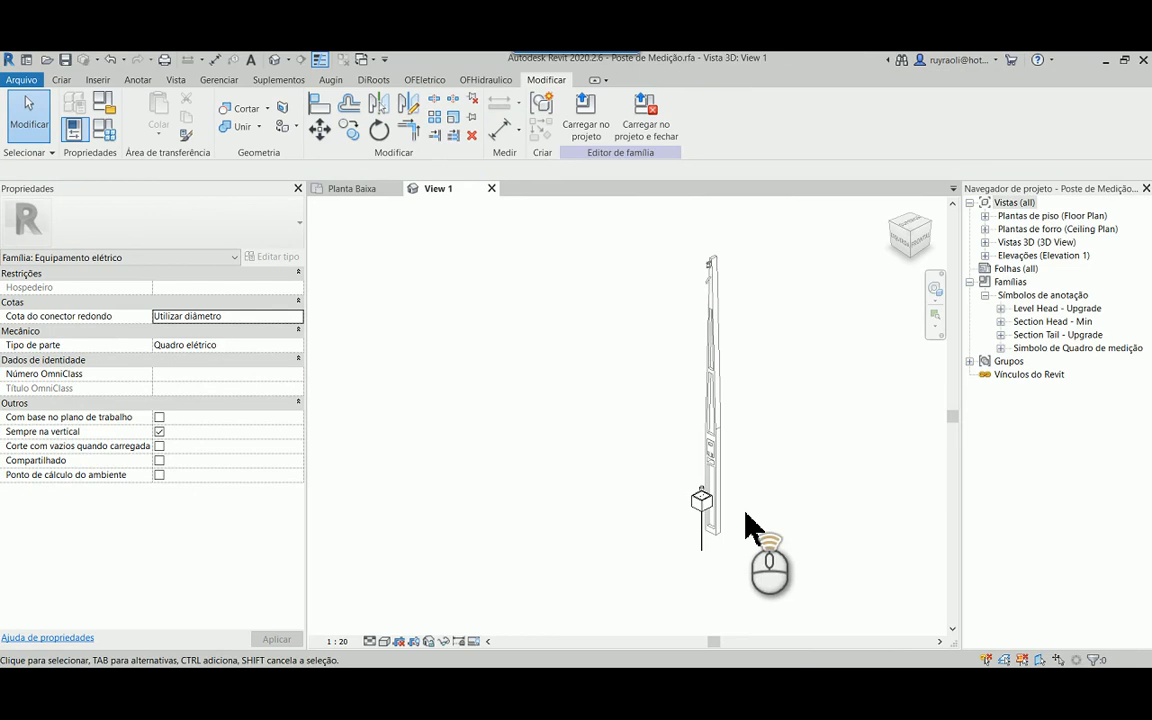
{"action": "scroll", "coordinate": [707, 532], "scroll_direction": "up", "scroll_amount": 2}
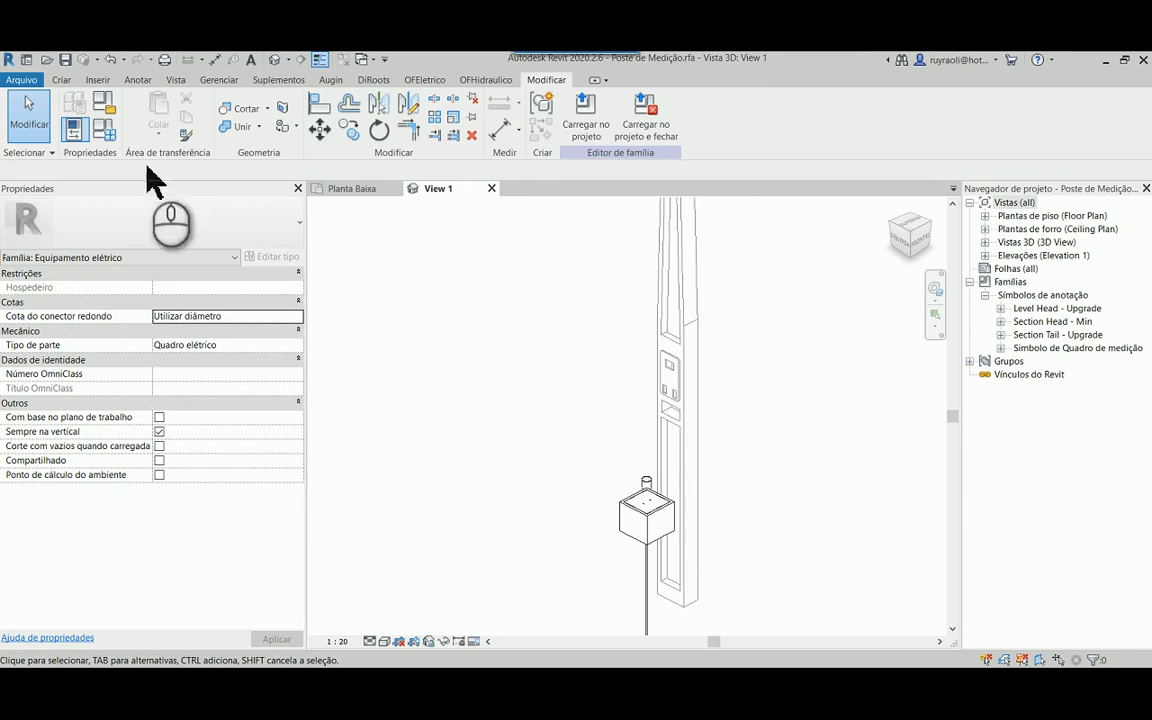
{"action": "left_click", "coordinate": [62, 80]}
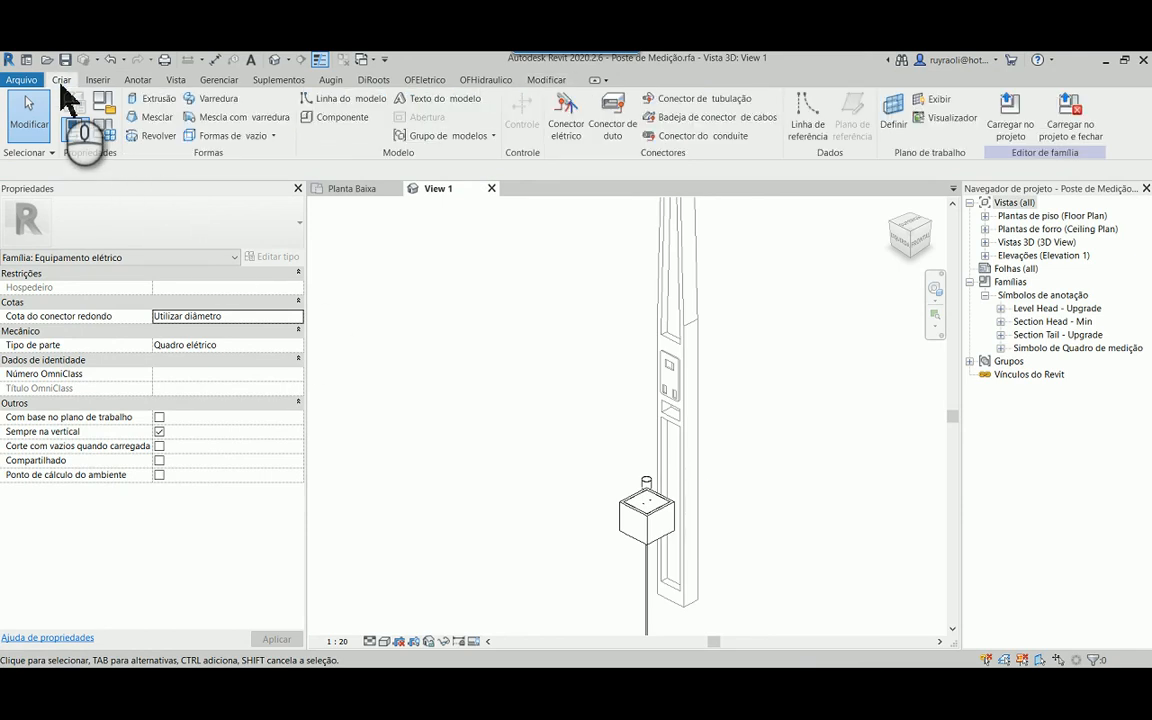
{"action": "left_click", "coordinate": [566, 125]}
{"action": "scroll", "coordinate": [687, 500], "scroll_direction": "up", "scroll_amount": 3}
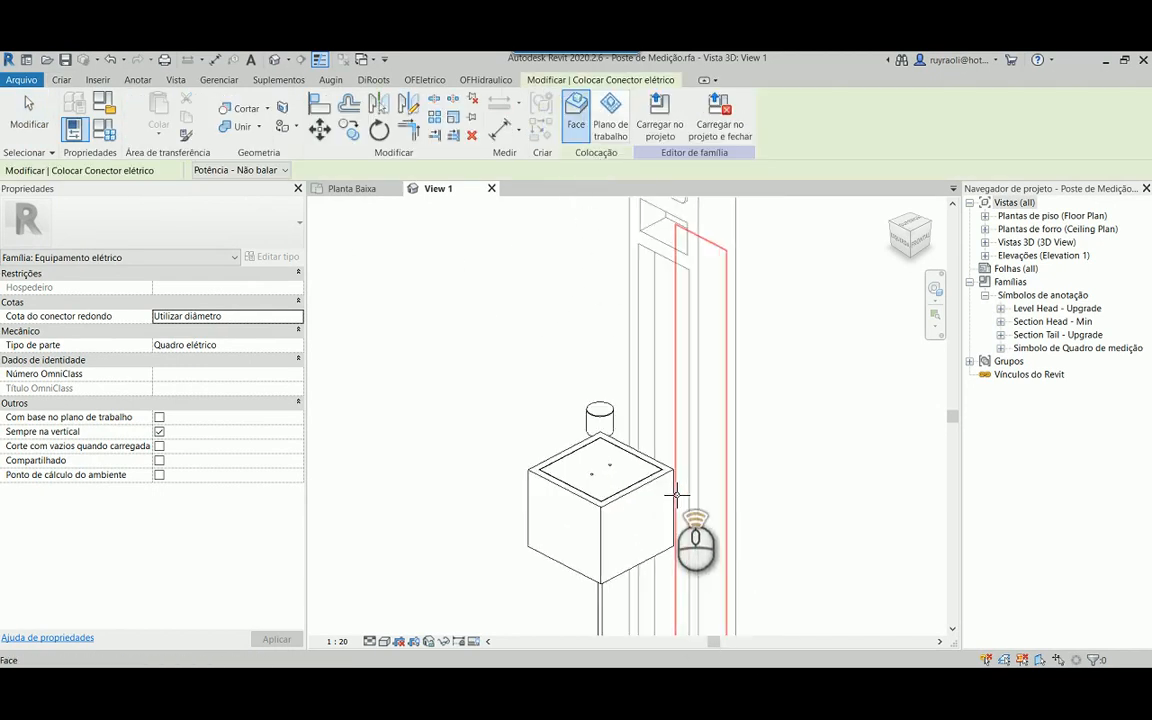
{"action": "middle_click_drag", "start_coordinate": [677, 494], "coordinate": [640, 482], "text": "shift"}
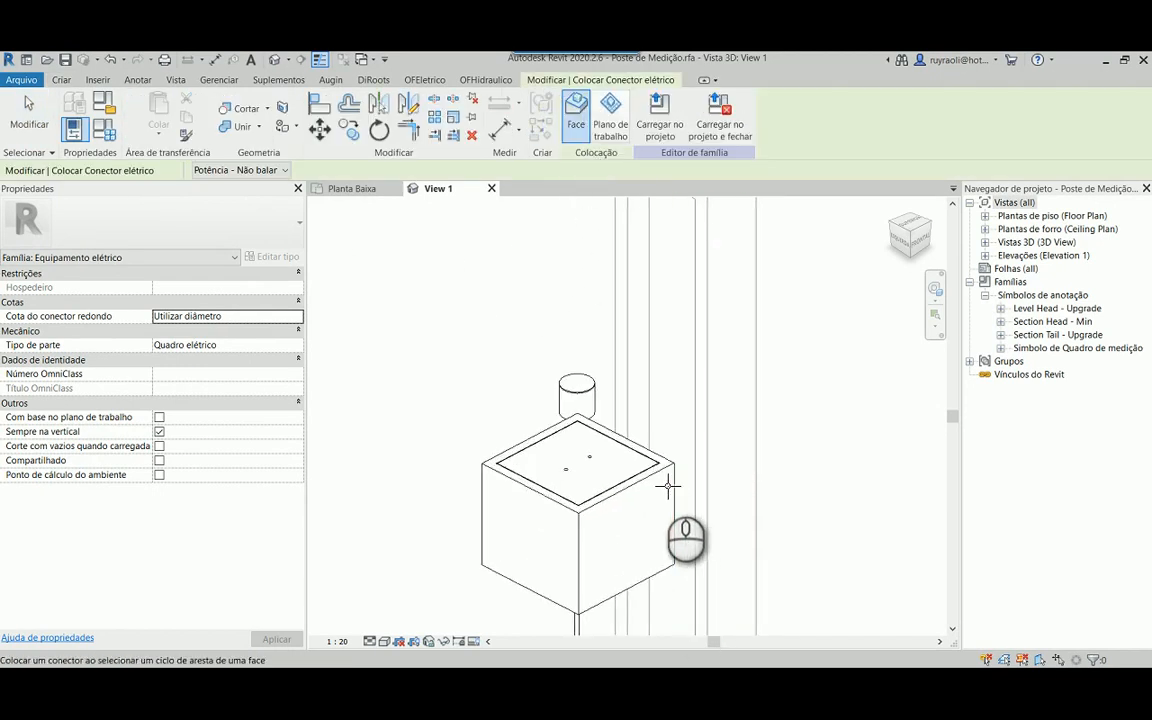
{"action": "left_click", "coordinate": [540, 433]}
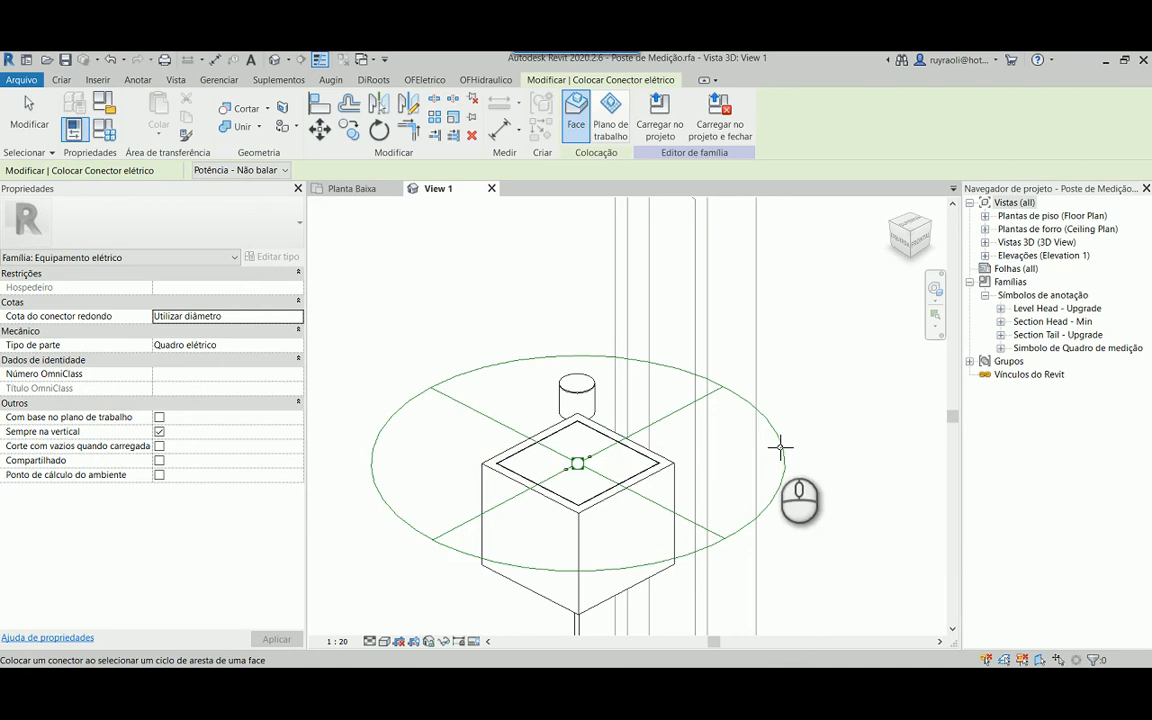
{"action": "scroll", "coordinate": [684, 393], "scroll_direction": "down", "scroll_amount": 2}
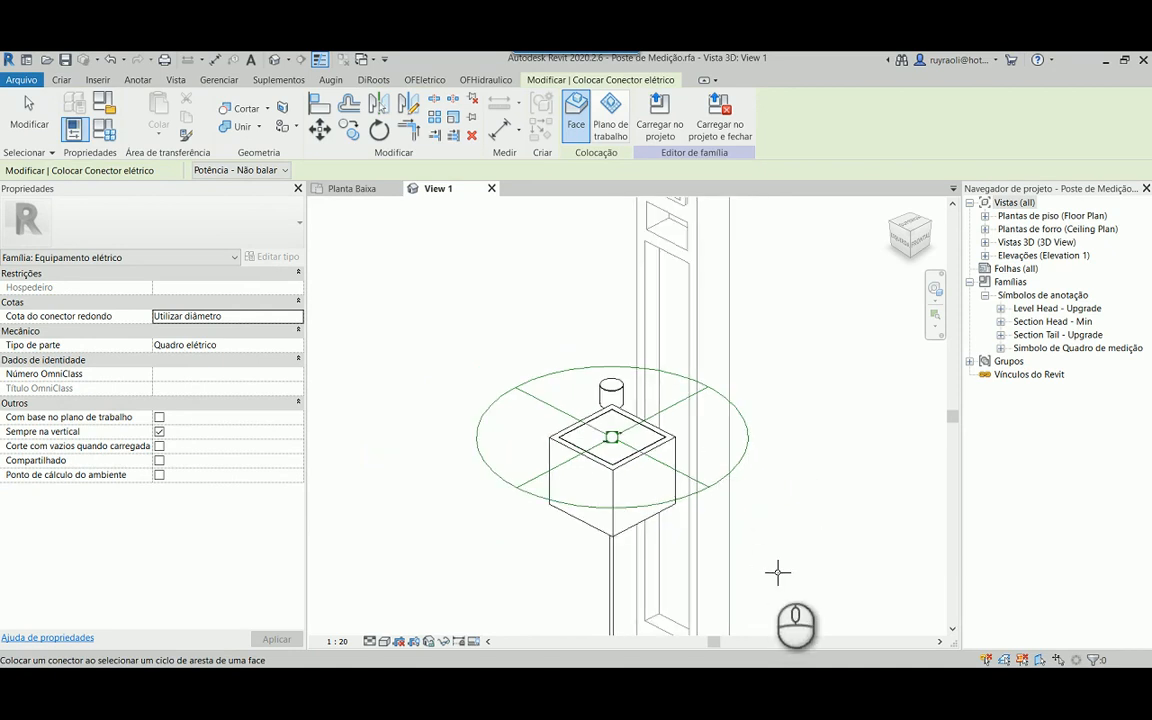
{"action": "key", "text": "Escape"}
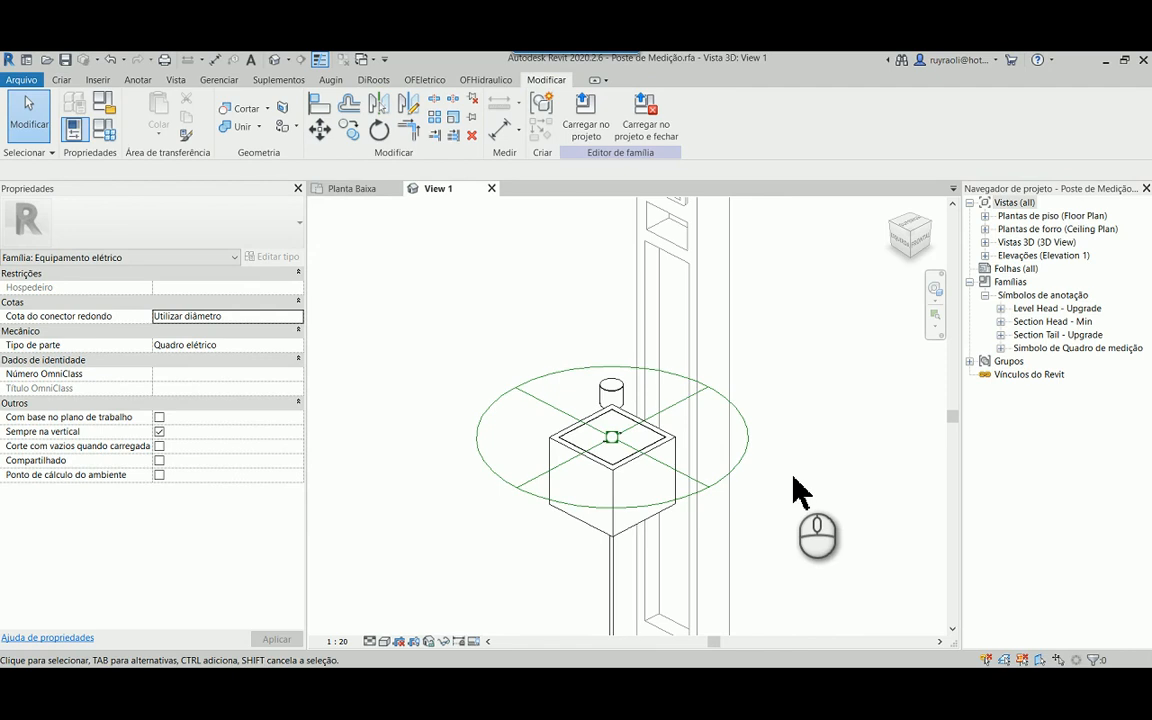
Step: Set the new connector's system type to Potência - Balanceada
{"action": "left_click", "coordinate": [740, 463]}
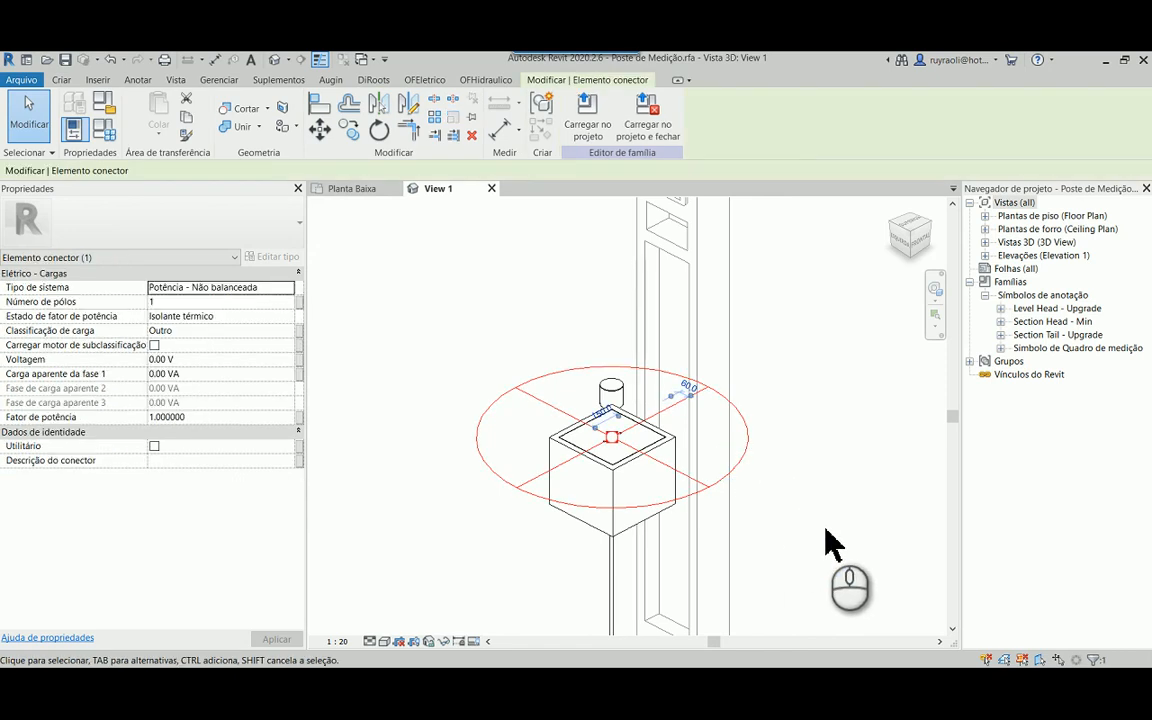
{"action": "left_click", "coordinate": [286, 290]}
{"action": "left_click", "coordinate": [288, 287]}
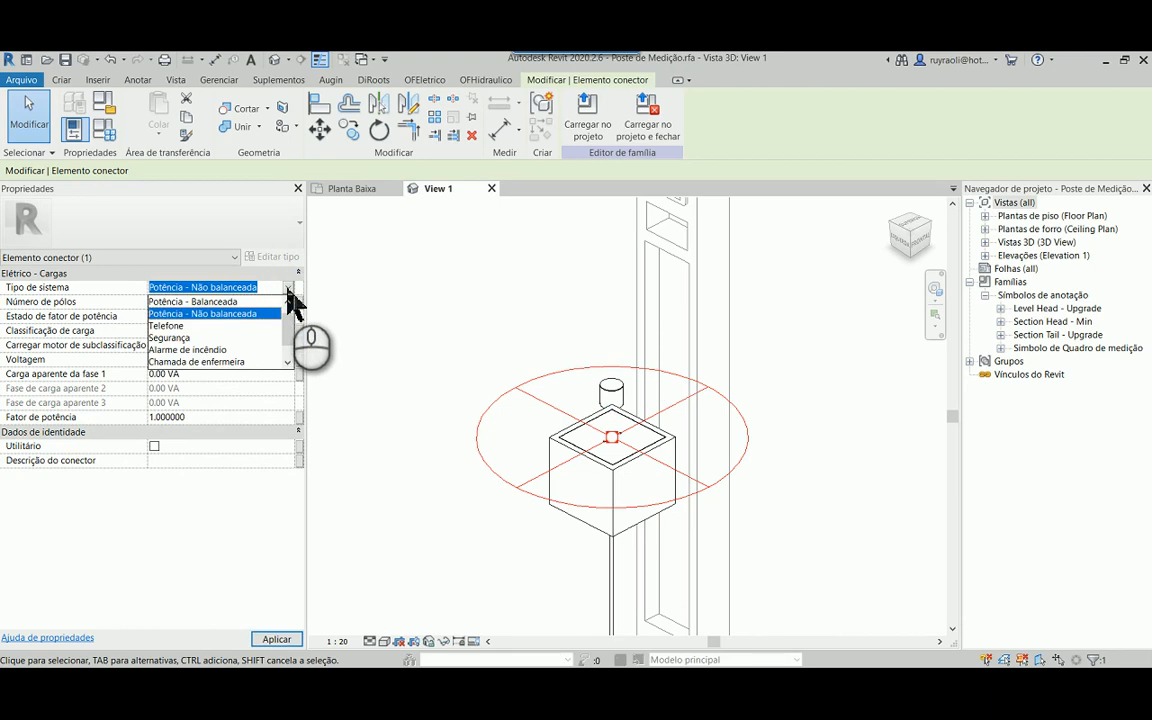
{"action": "left_click", "coordinate": [213, 302]}
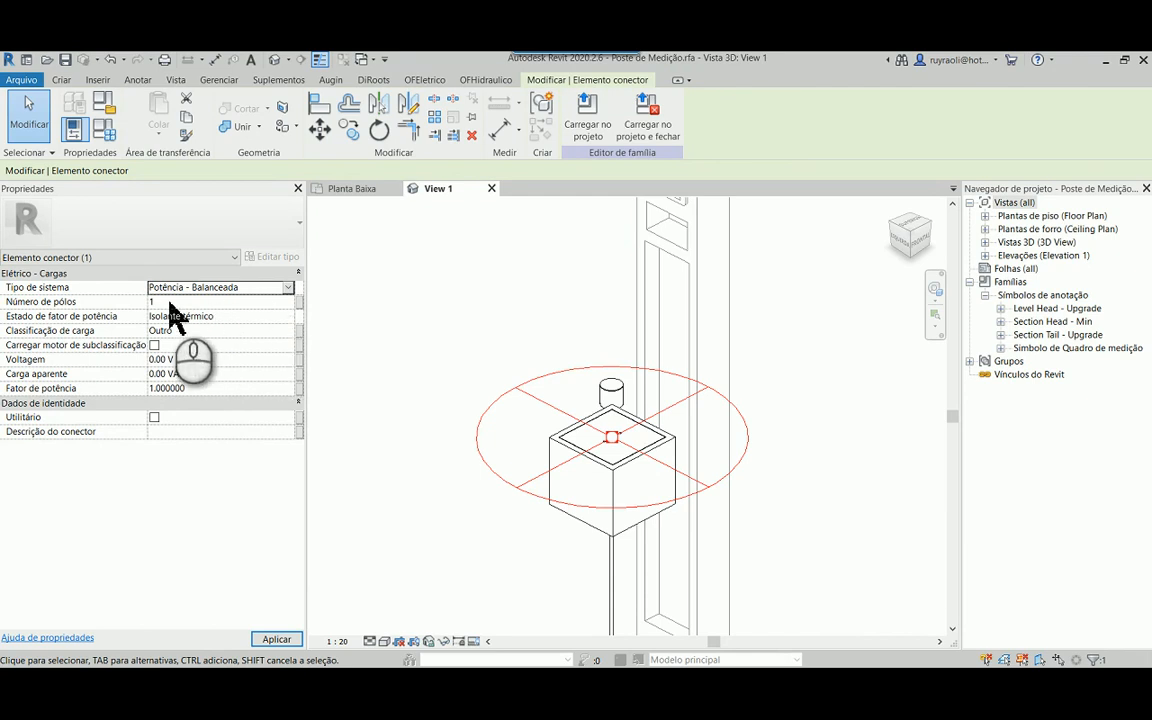
Step: Associate the connector's Número de pólos with the family parameter Nº de Fases
{"action": "left_click", "coordinate": [297, 305]}
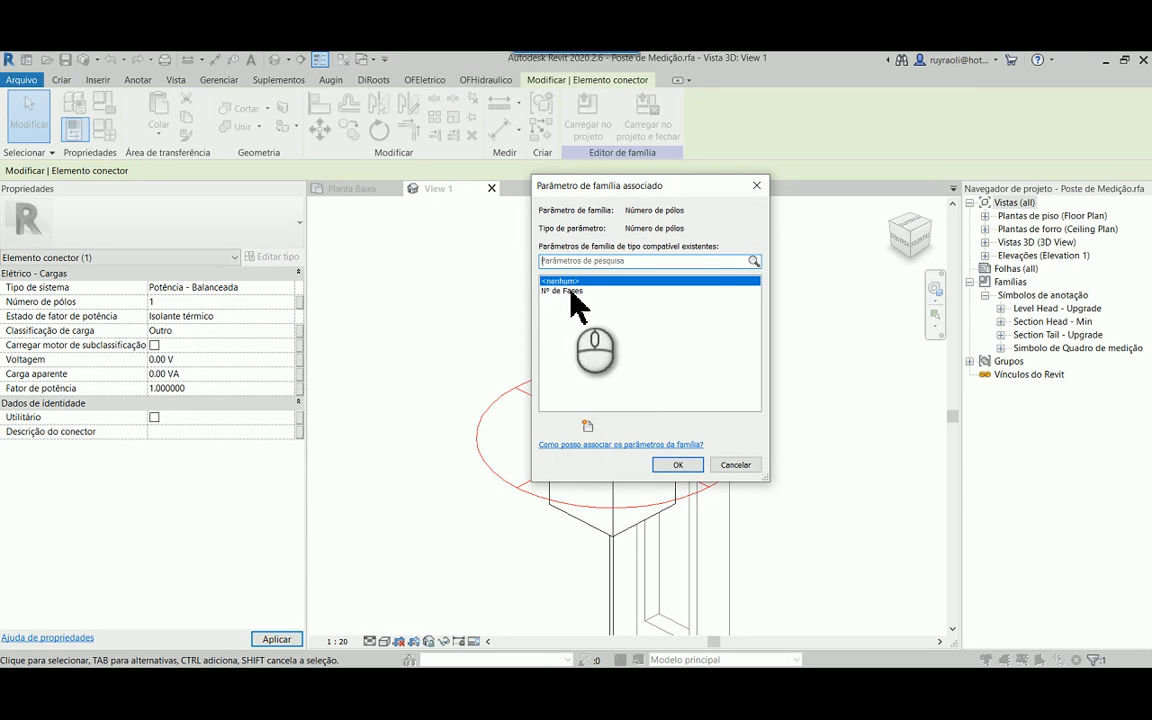
{"action": "left_click", "coordinate": [571, 291]}
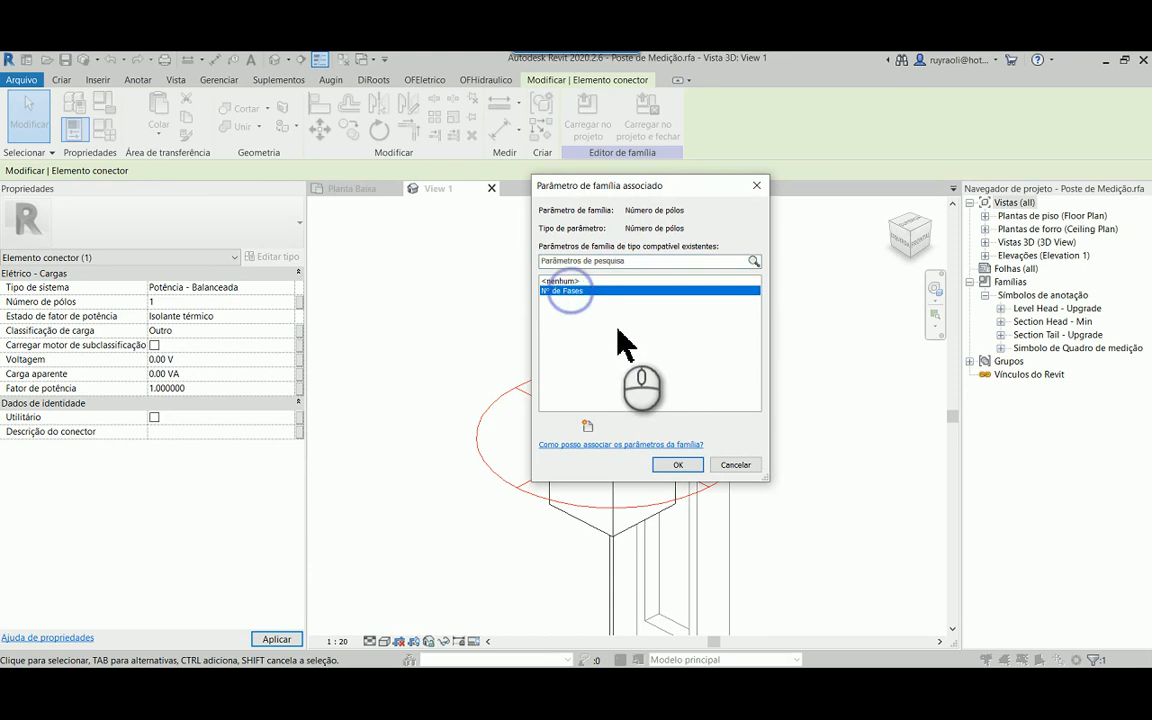
{"action": "left_click", "coordinate": [678, 466]}
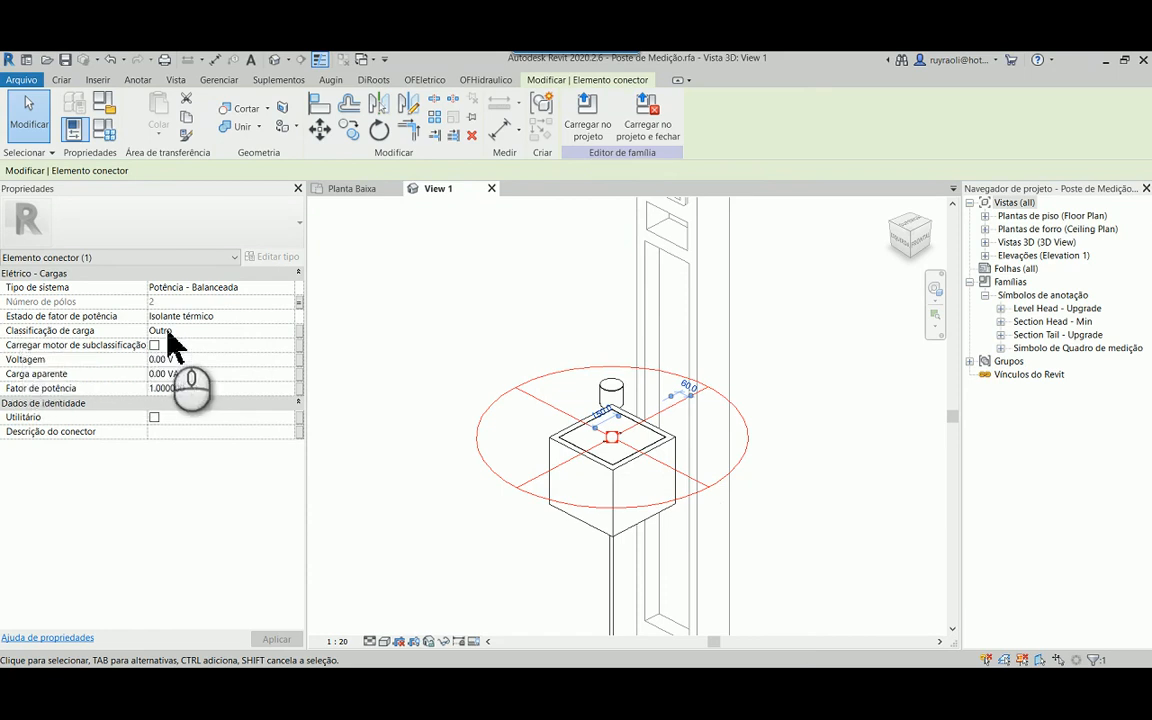
Step: Associate the connector's Classificação de carga with a new type parameter named Fator de Demanda, grouped under Elétrico - Cargas
{"action": "left_click", "coordinate": [300, 330]}
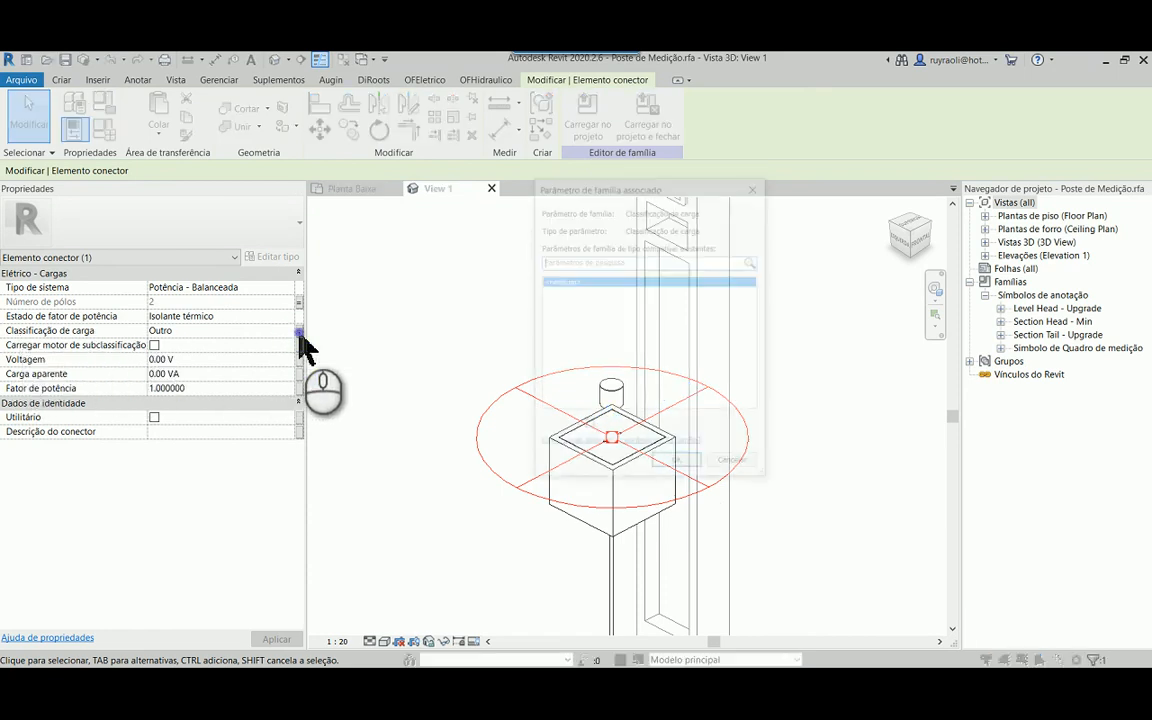
{"action": "left_click", "coordinate": [598, 259]}
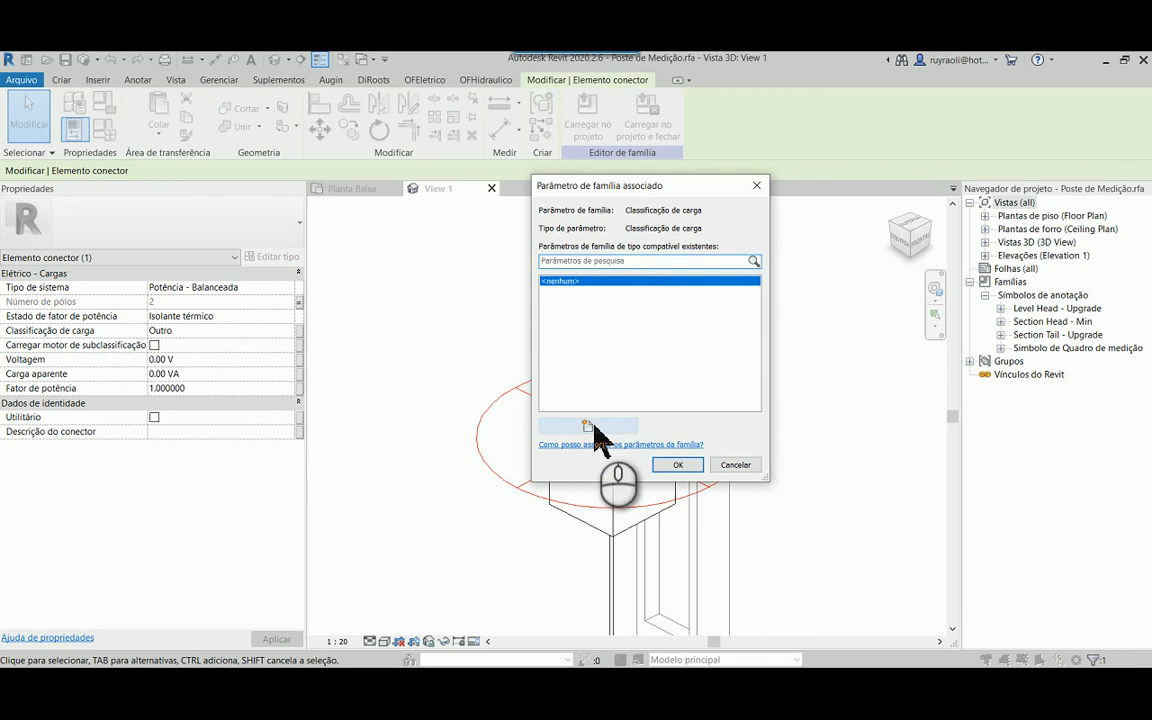
{"action": "left_click", "coordinate": [588, 427]}
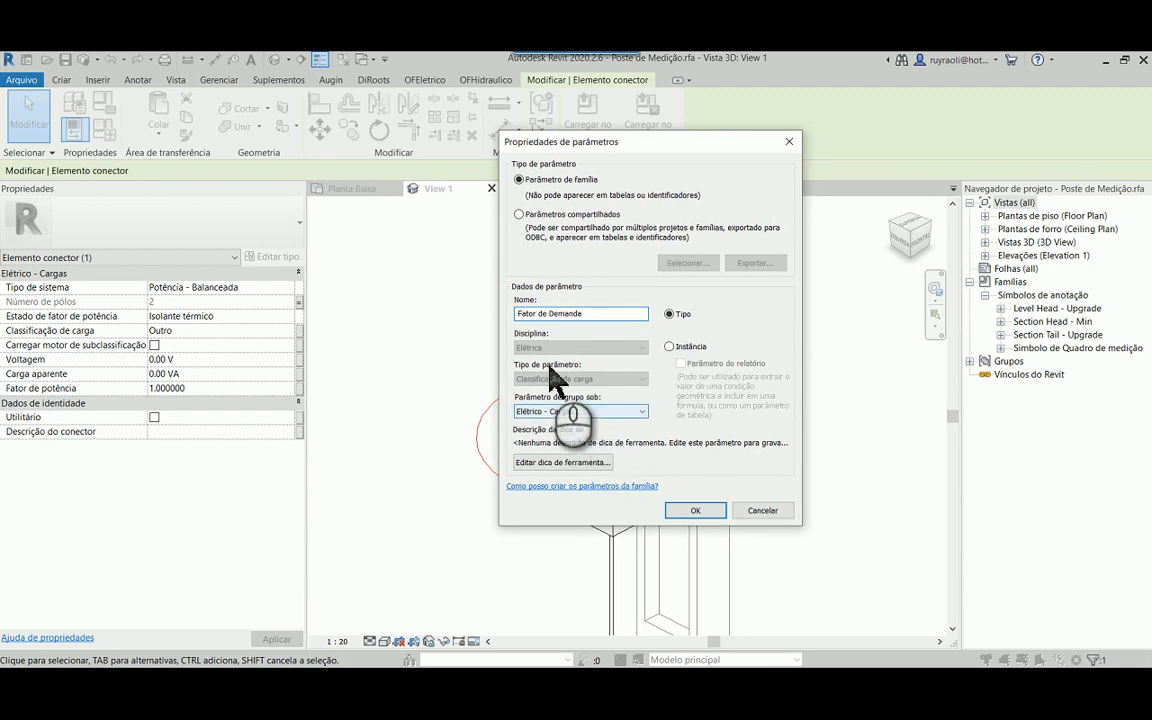
{"action": "left_click", "coordinate": [697, 512]}
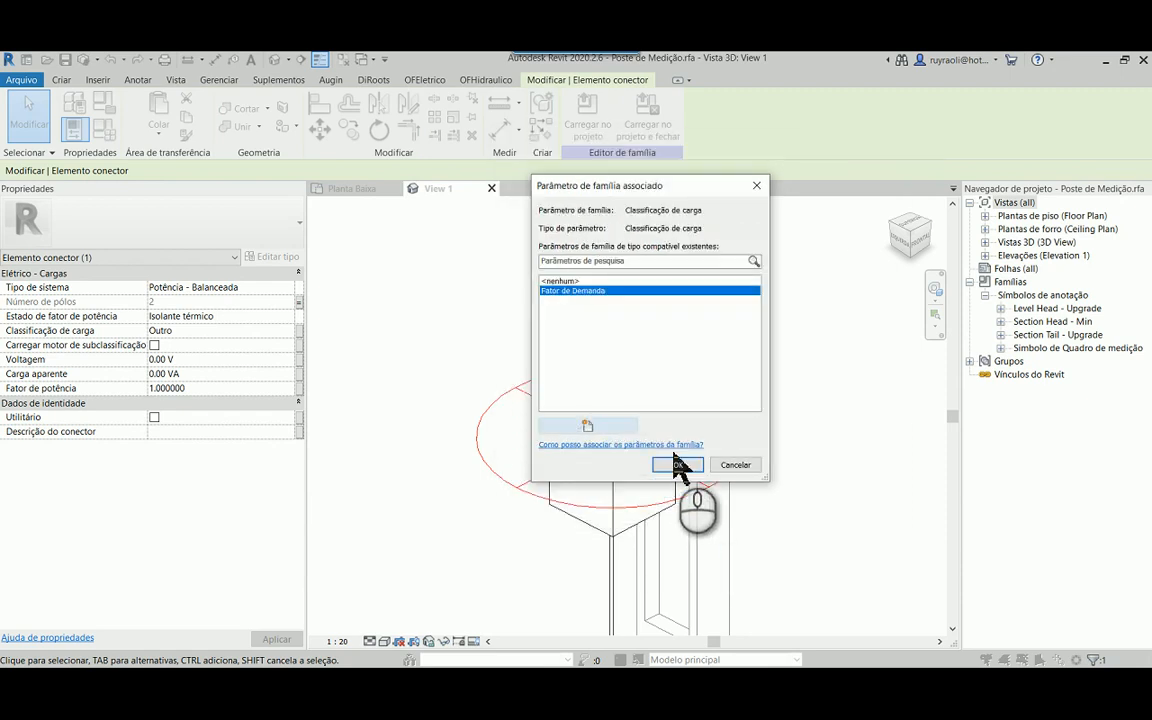
{"action": "left_click", "coordinate": [680, 464]}
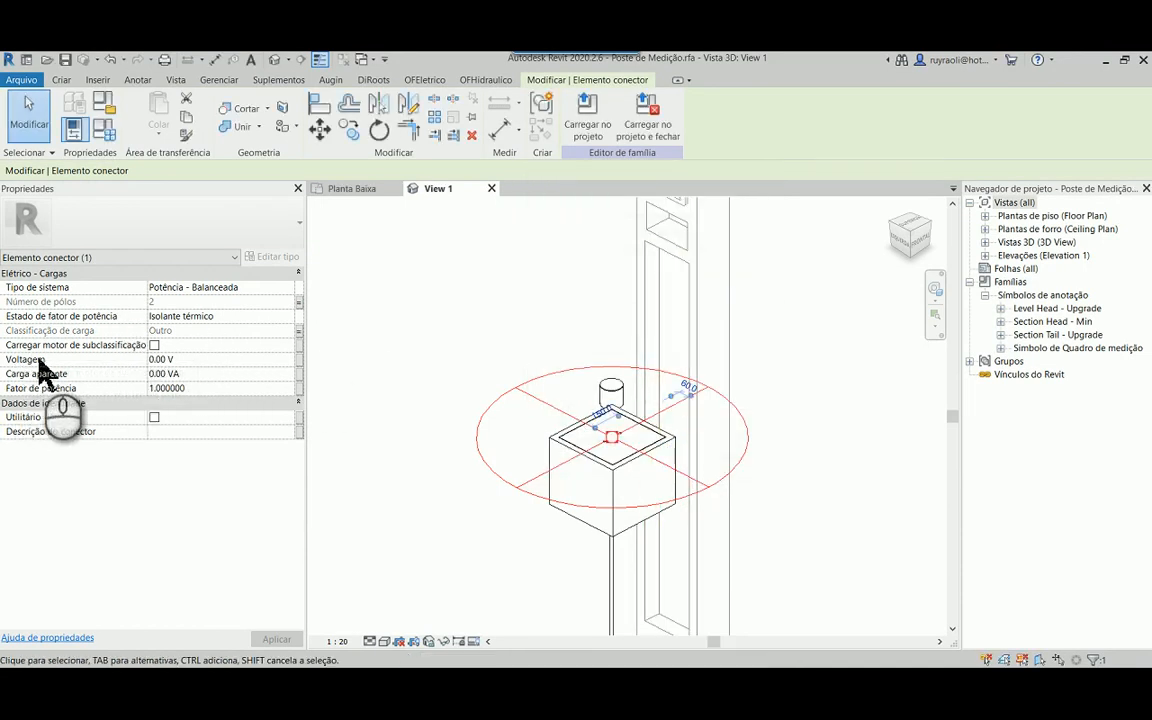
Step: Associate the connector's Voltagem with the existing family parameter Tensão (V)
{"action": "left_click", "coordinate": [299, 362]}
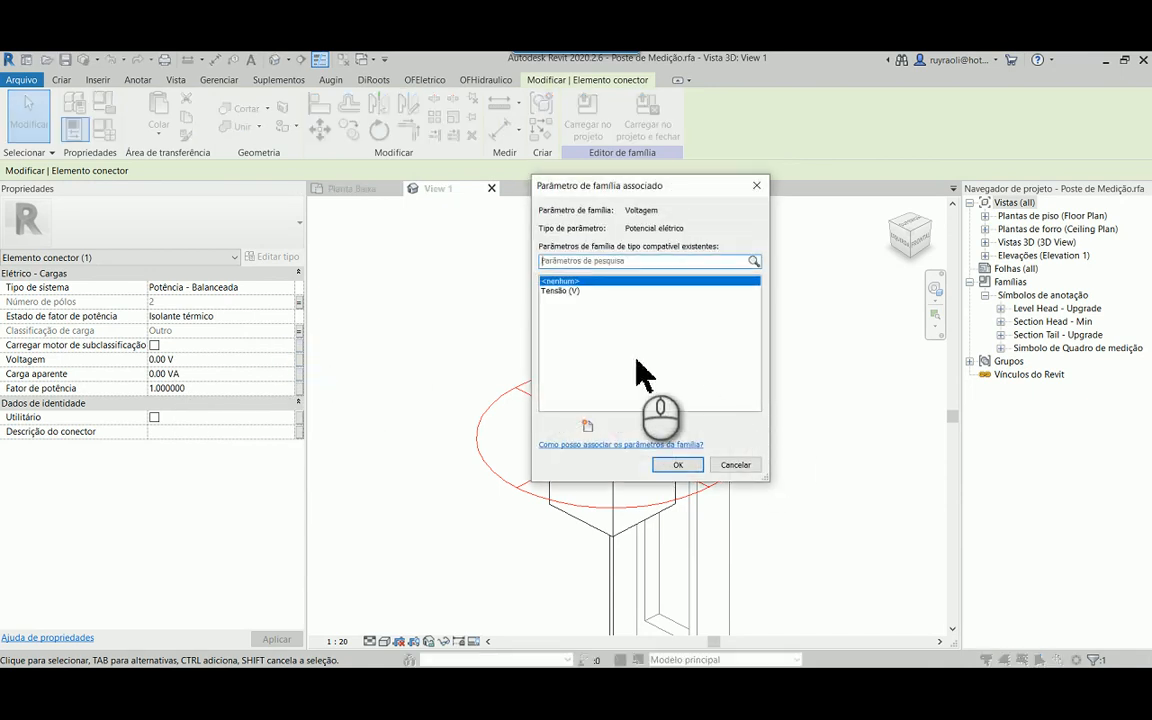
{"action": "left_click", "coordinate": [572, 290]}
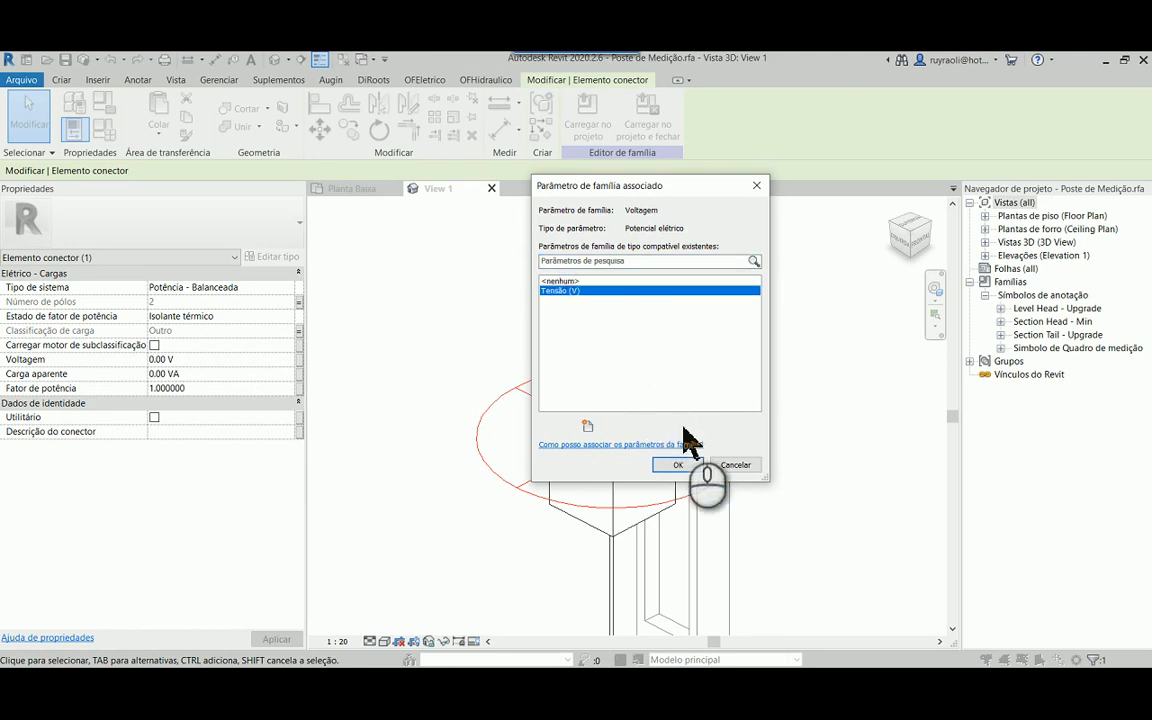
{"action": "left_click", "coordinate": [681, 465]}
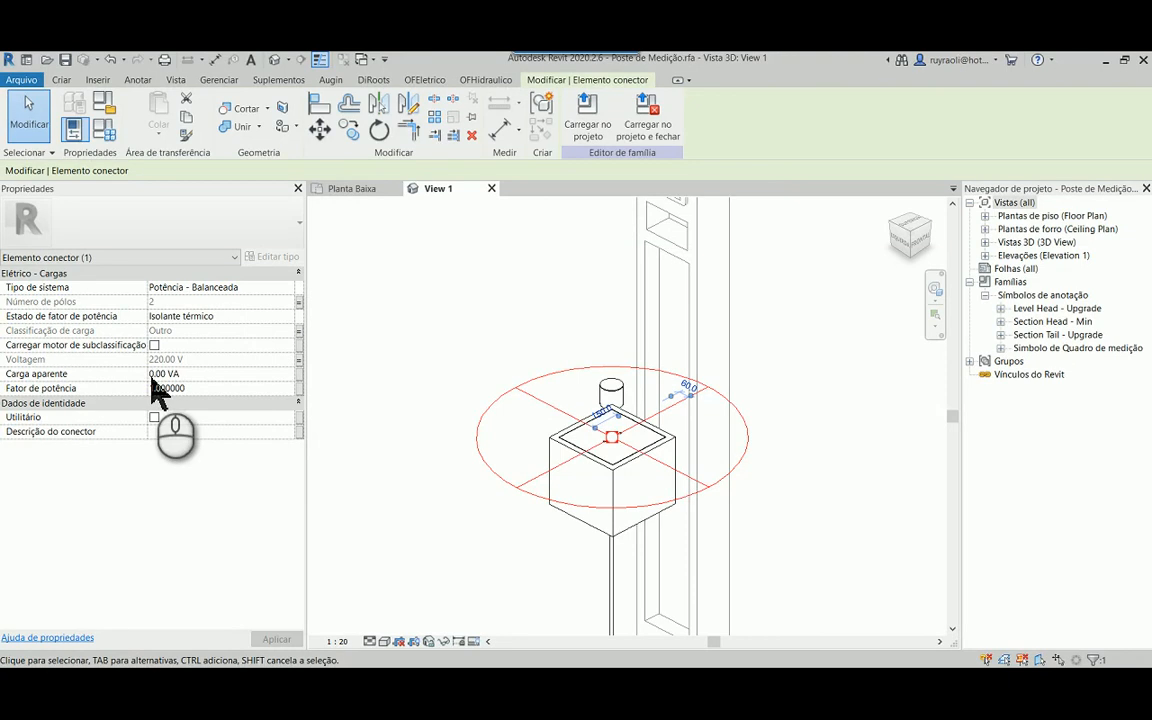
Step: Associate the connector's Carga aparente with a new type parameter named Potência Aparente, grouped under Elétrico - Cargas
{"action": "left_click", "coordinate": [300, 374]}
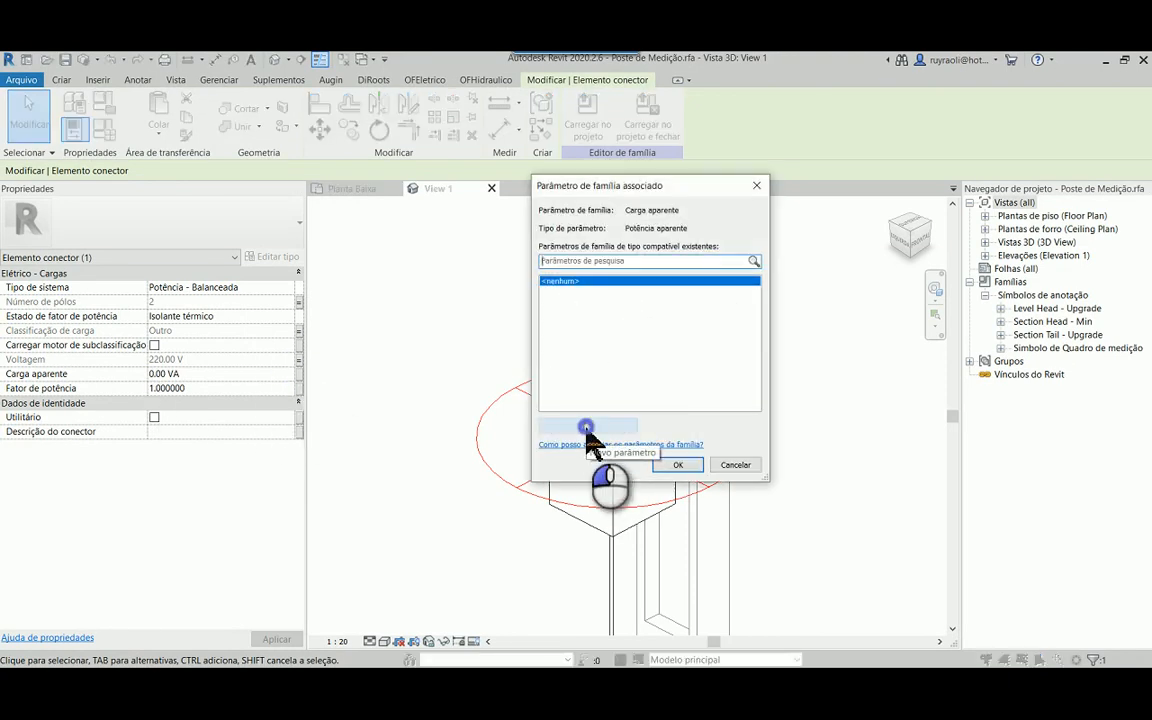
{"action": "left_click", "coordinate": [587, 428]}
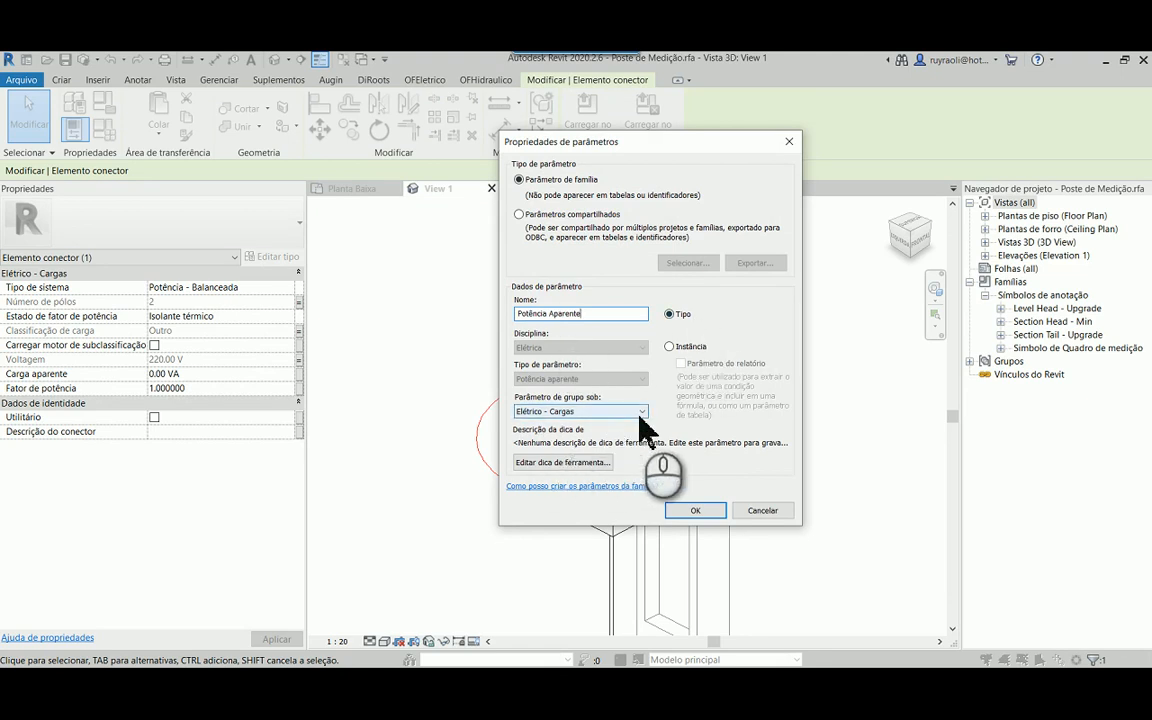
{"action": "left_click", "coordinate": [694, 511]}
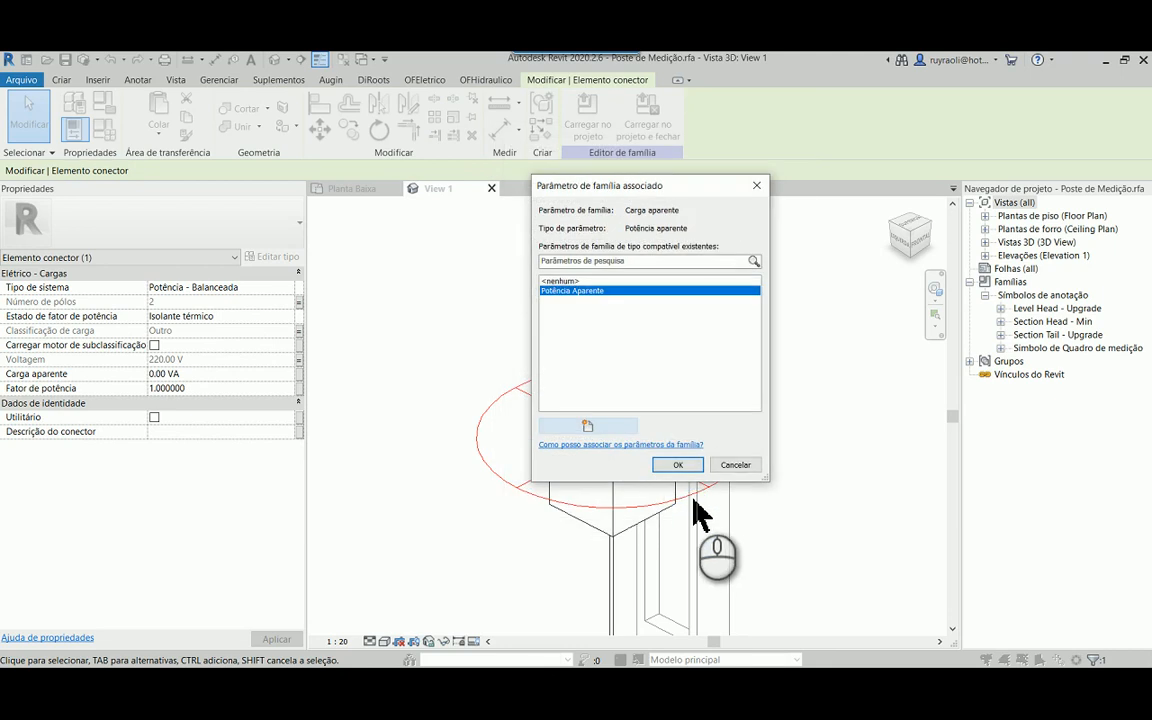
{"action": "left_click", "coordinate": [686, 467]}
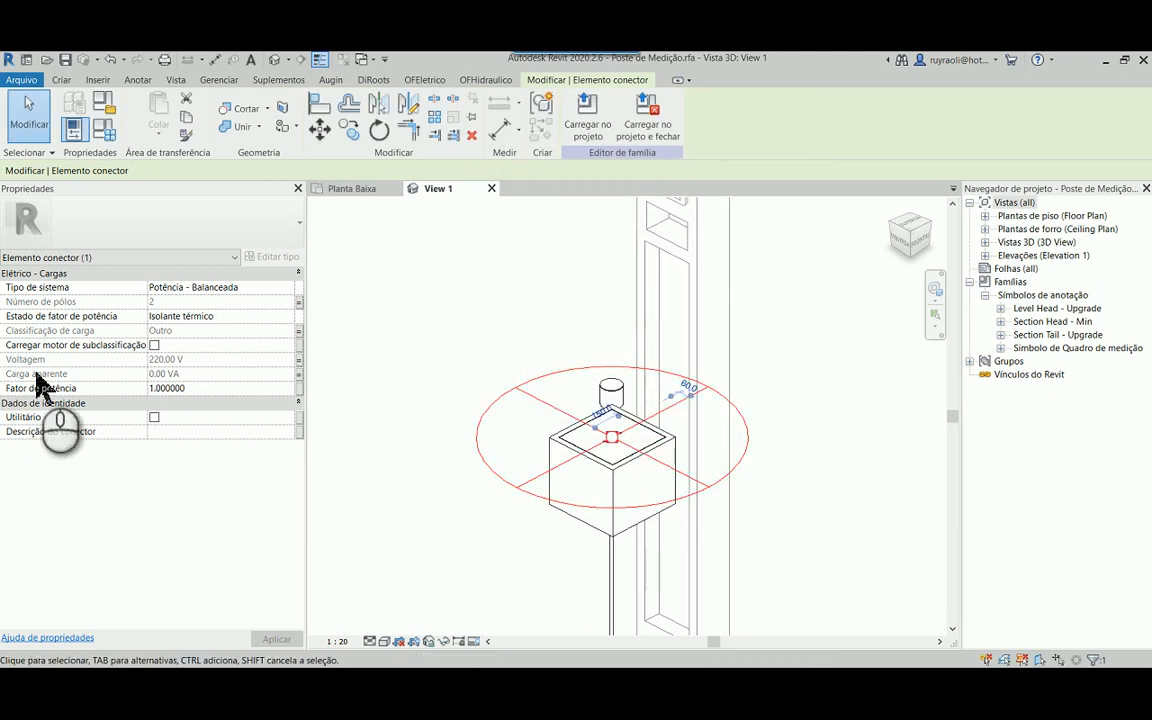
Step: Associate the connector's Fator de potência with a new type parameter named Fator de Potência, grouped under Elétrico - Cargas
{"action": "left_click", "coordinate": [298, 388]}
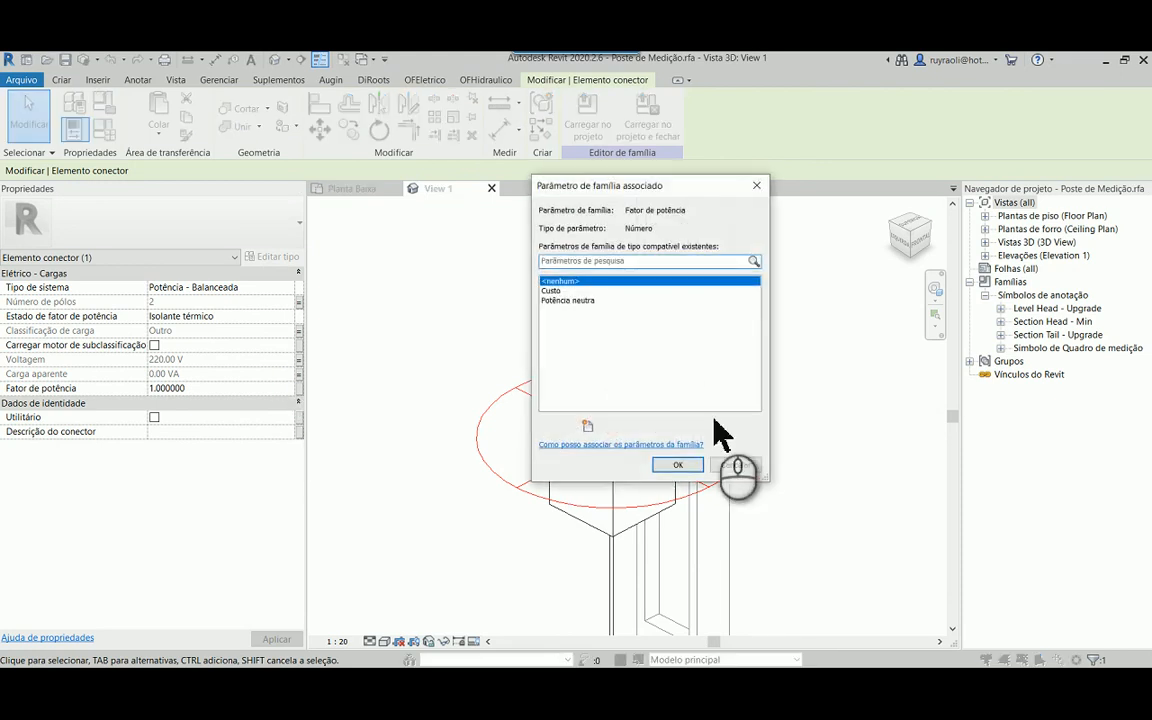
{"action": "left_click", "coordinate": [588, 431]}
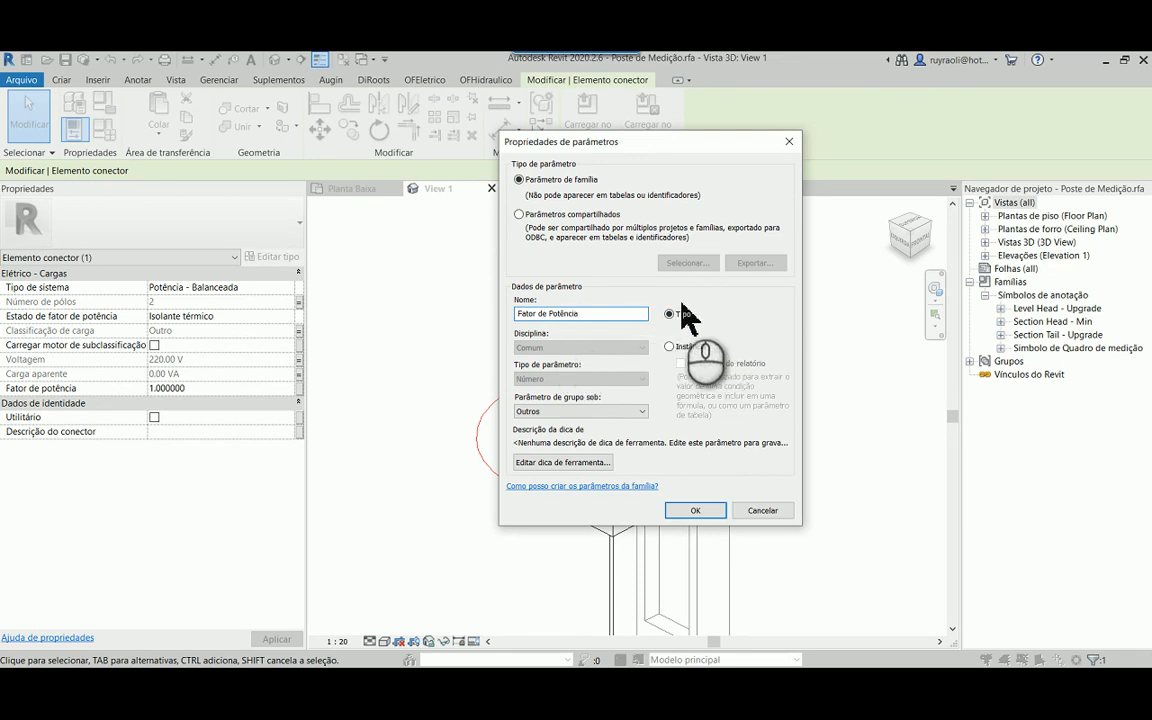
{"action": "left_click", "coordinate": [560, 411]}
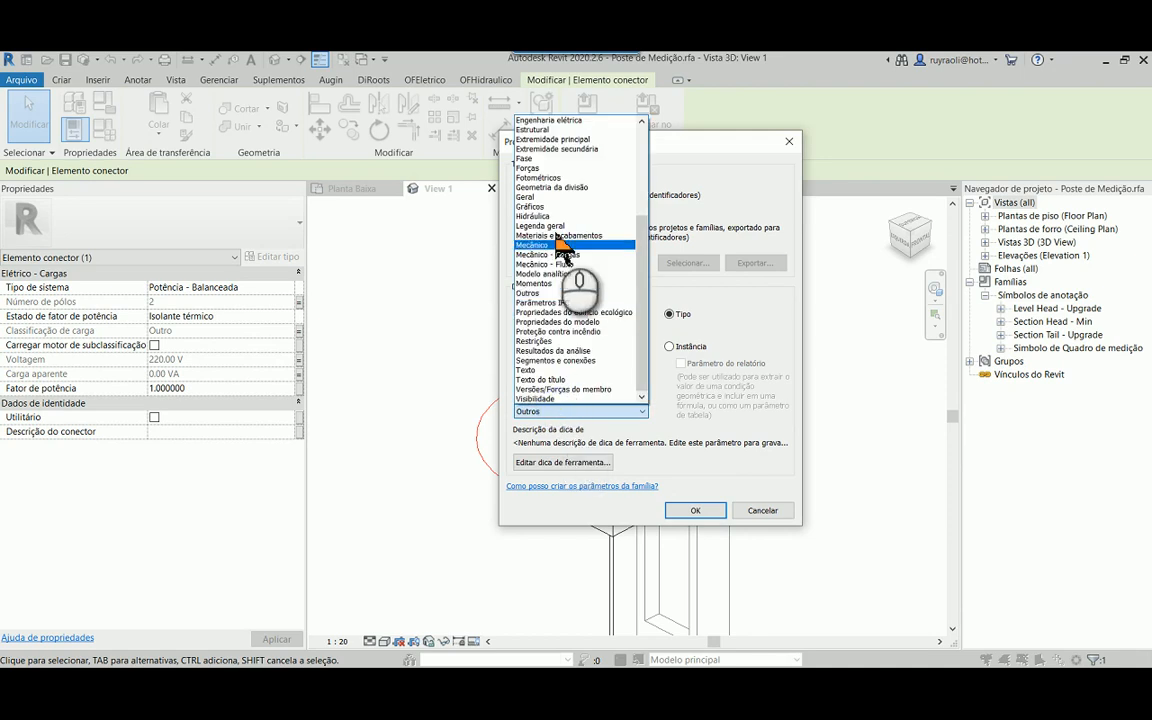
{"action": "scroll", "coordinate": [565, 255], "scroll_direction": "up", "scroll_amount": 3}
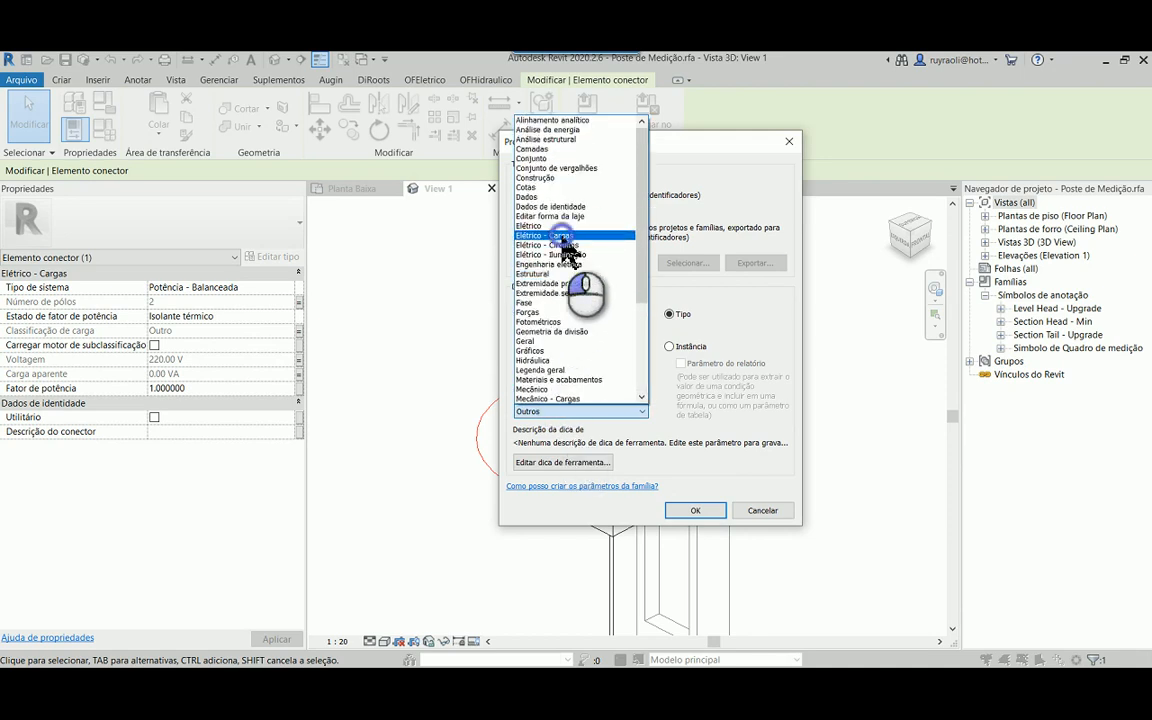
{"action": "left_click", "coordinate": [560, 236]}
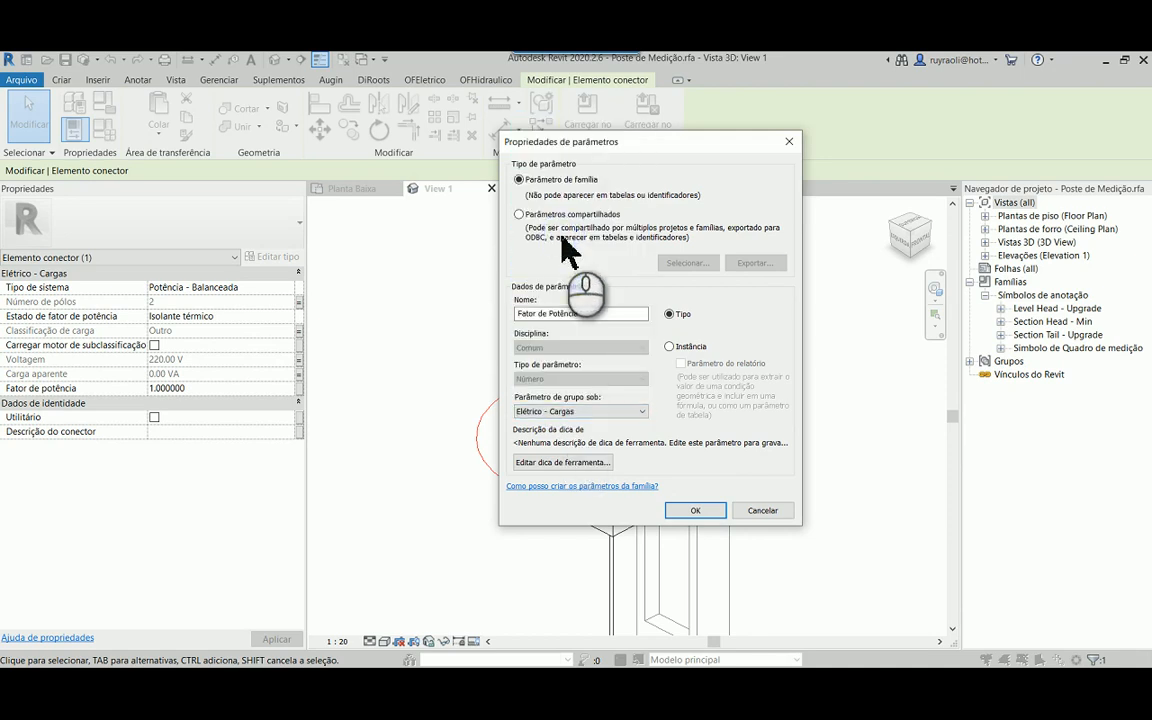
{"action": "left_click", "coordinate": [700, 510]}
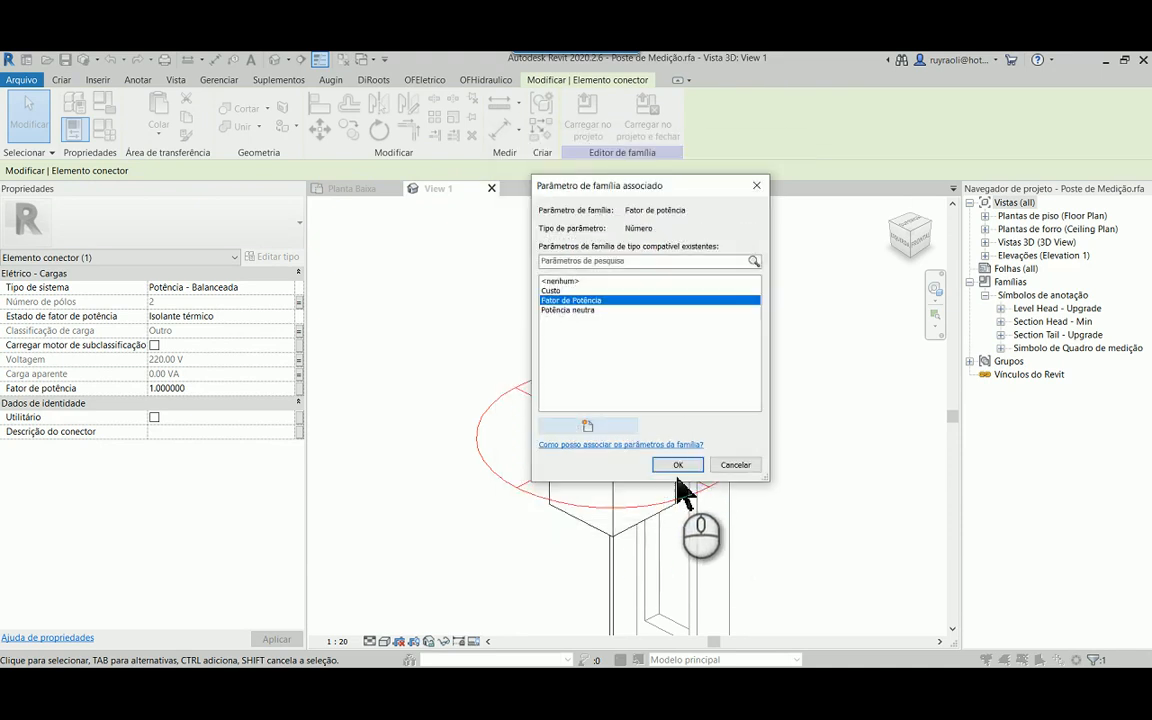
{"action": "left_click", "coordinate": [679, 463]}
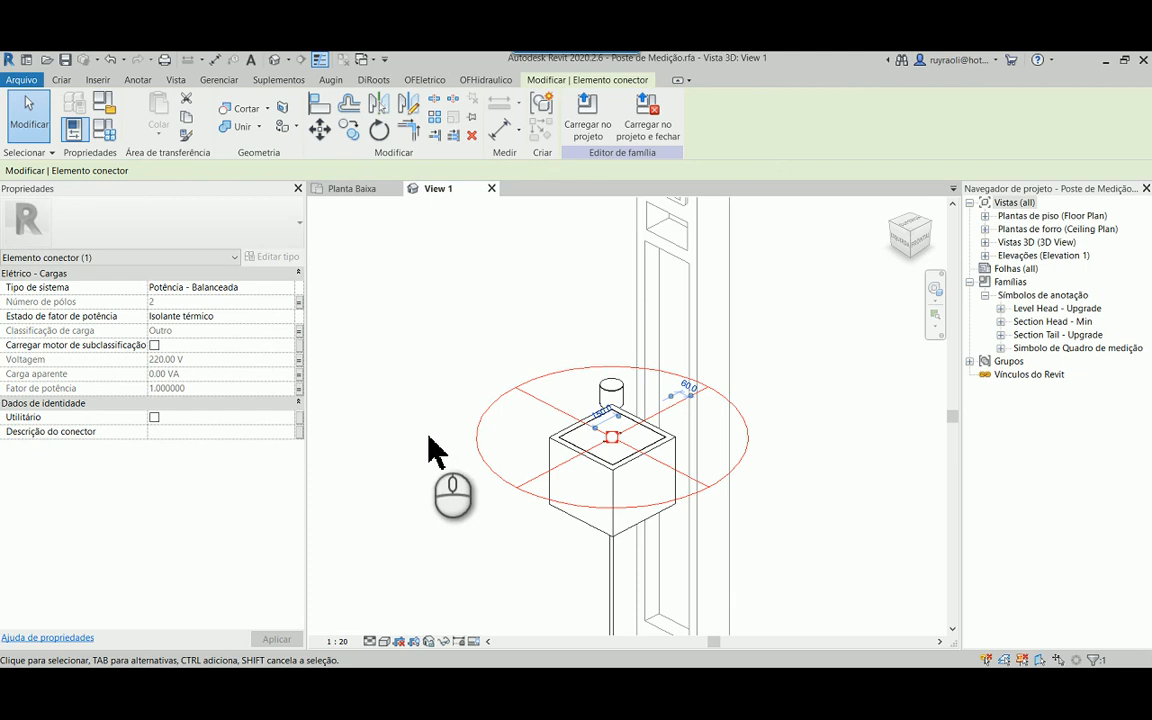
Step: Find the Tensão (V) parameter in the family types and move it to the Elétrico - Cargas group
{"action": "left_click", "coordinate": [104, 135]}
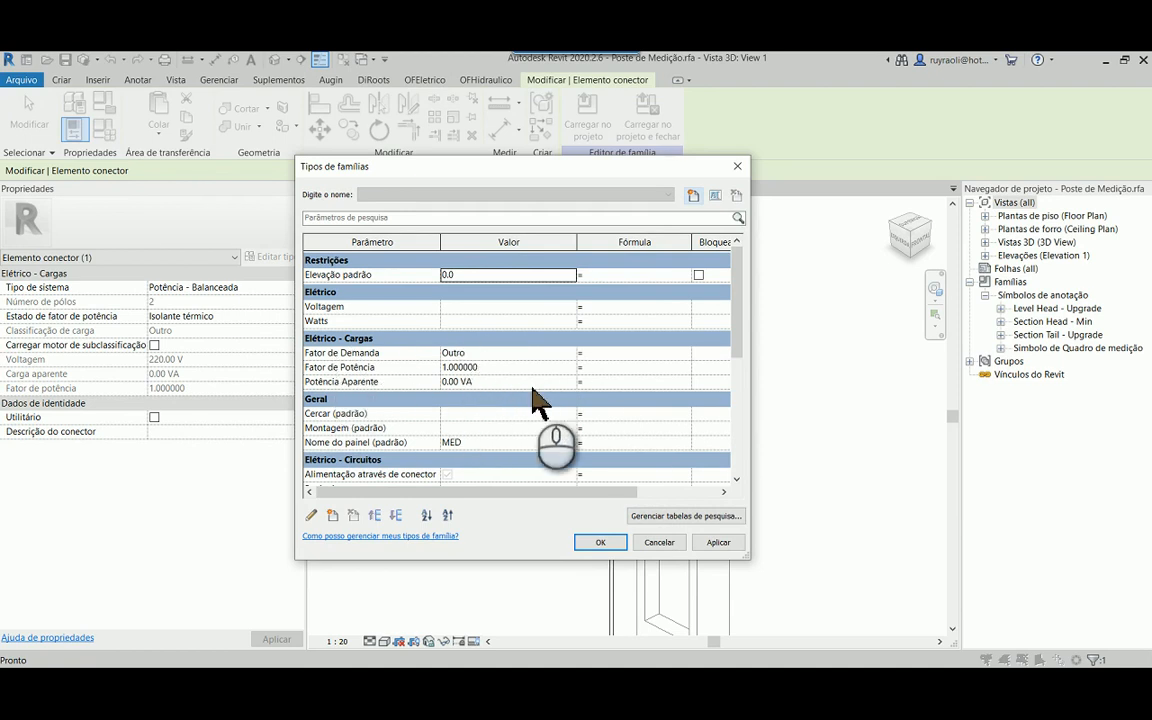
{"action": "left_click", "coordinate": [400, 219]}
{"action": "type", "text": "ten"}
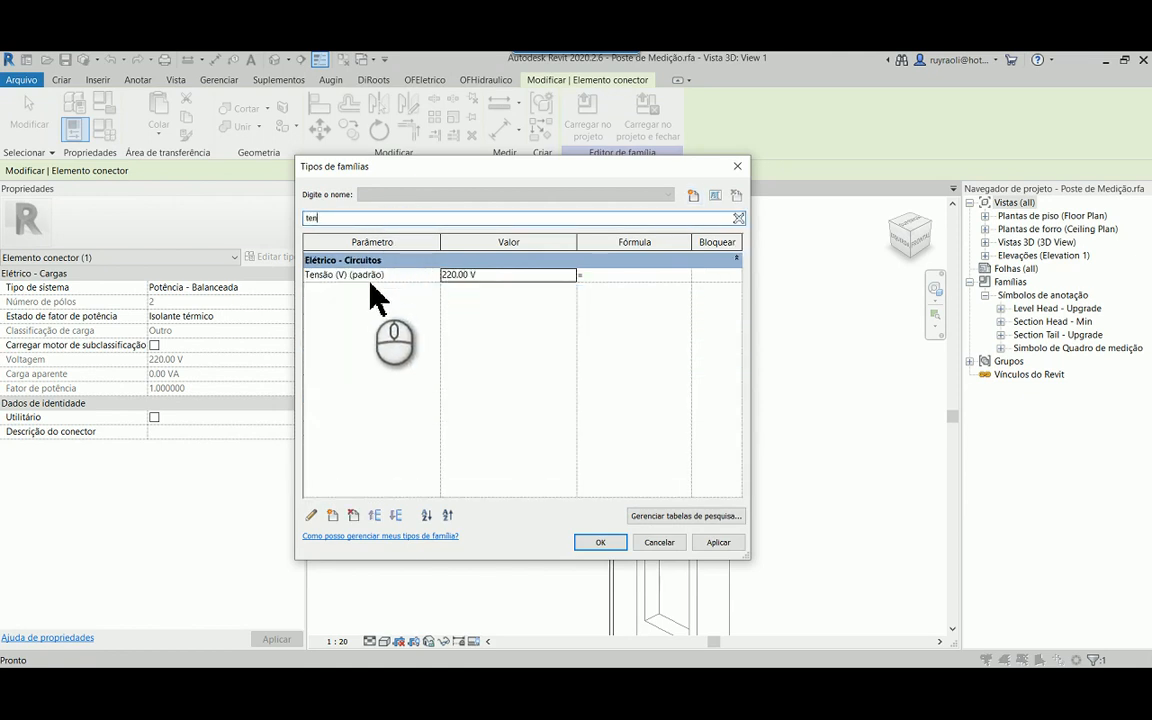
{"action": "left_click", "coordinate": [368, 282]}
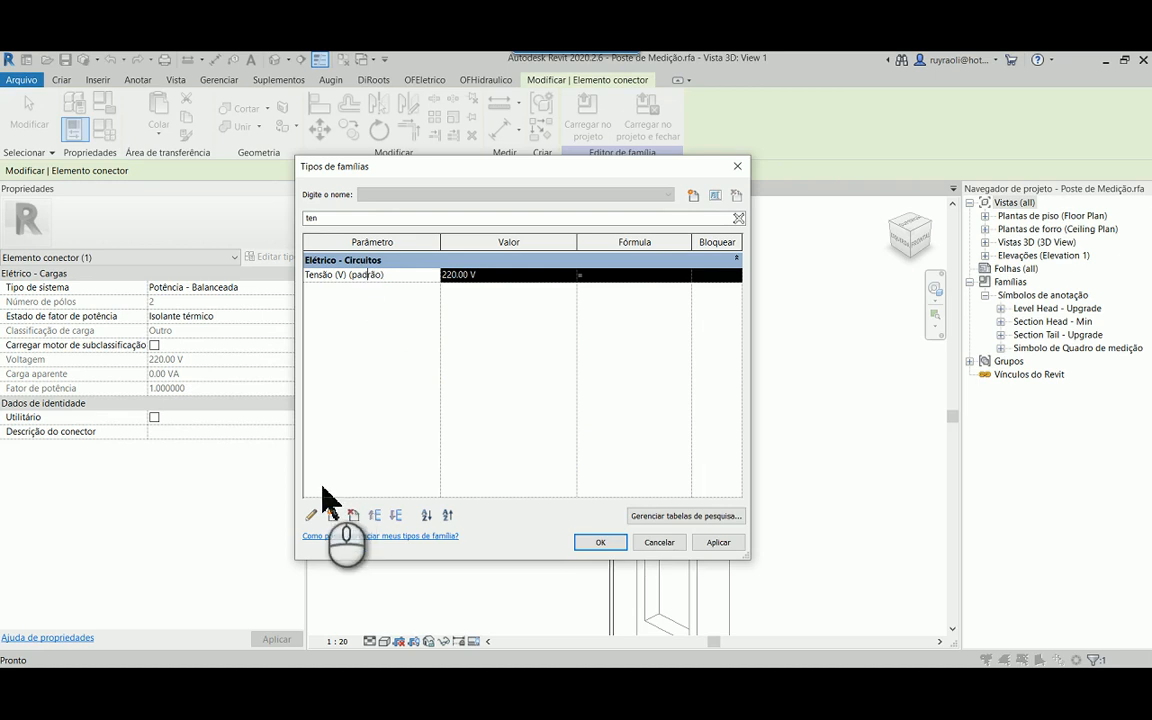
{"action": "left_click", "coordinate": [311, 516]}
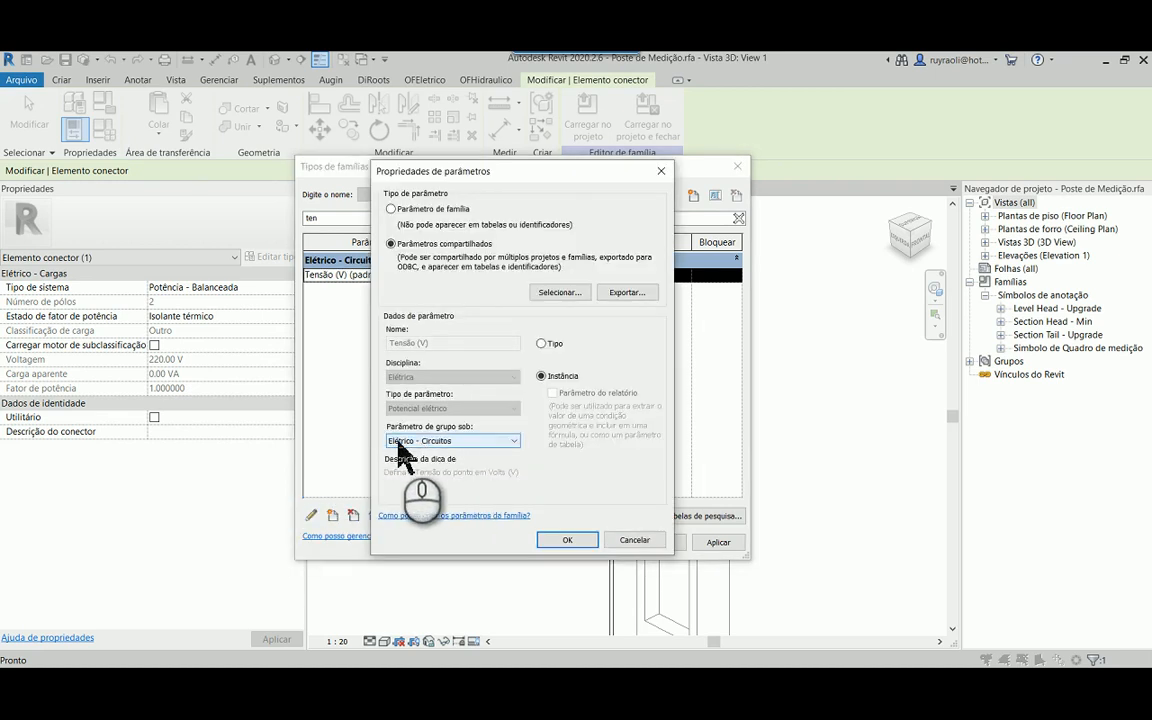
{"action": "left_click", "coordinate": [450, 441]}
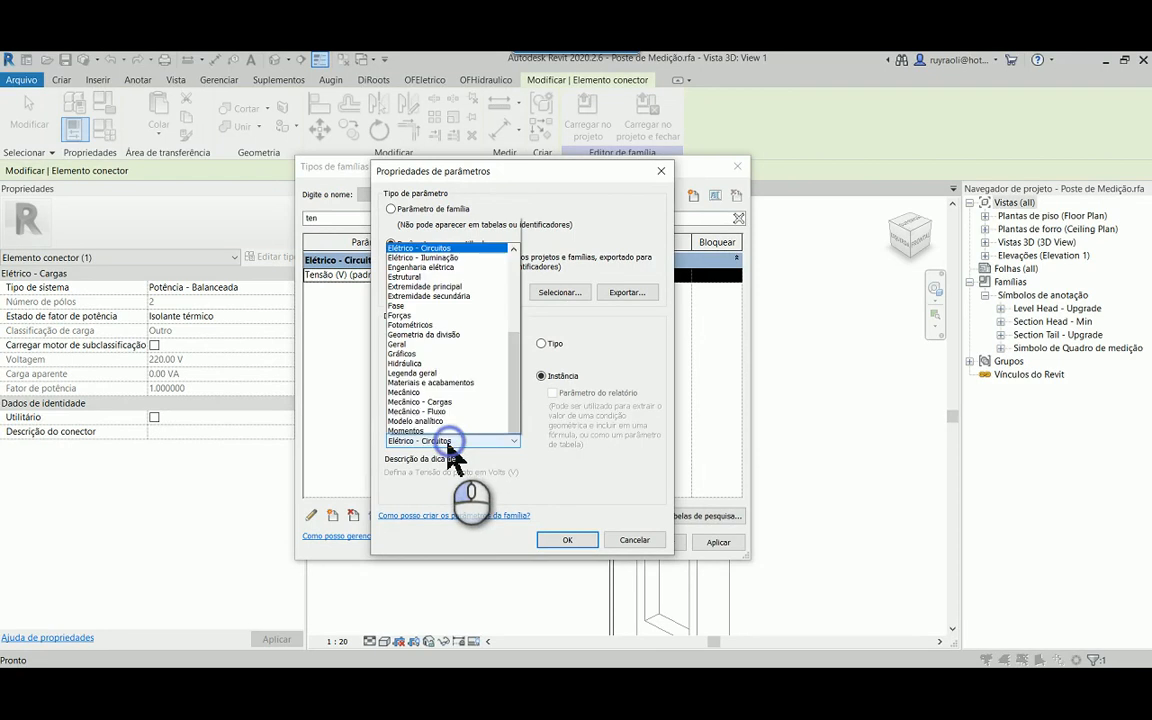
{"action": "scroll", "coordinate": [488, 272], "scroll_direction": "up", "scroll_amount": 5}
{"action": "scroll", "coordinate": [452, 182], "scroll_direction": "up", "scroll_amount": 2}
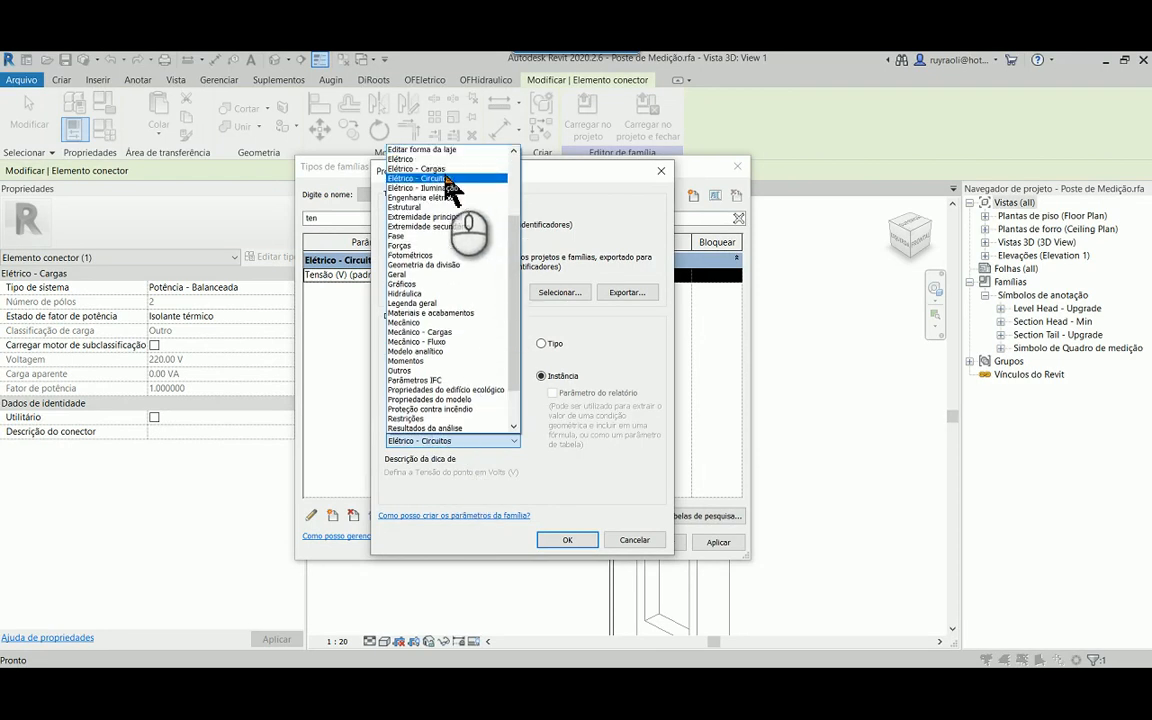
{"action": "left_click", "coordinate": [437, 184]}
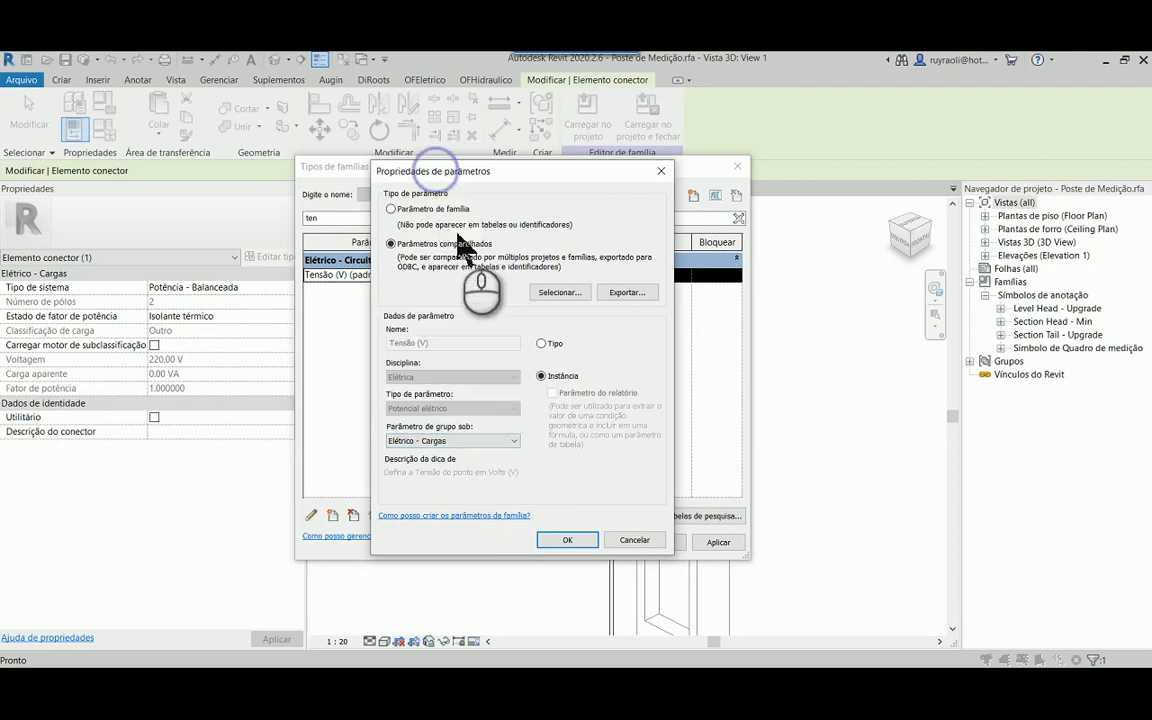
{"action": "left_click", "coordinate": [566, 541]}
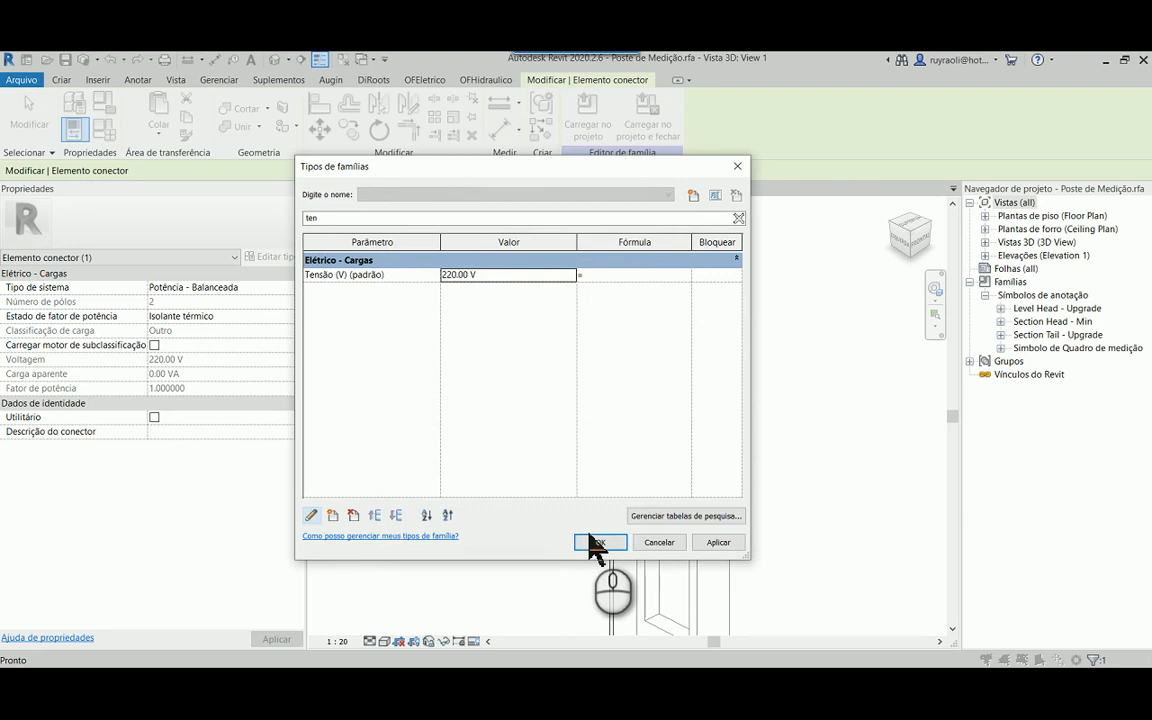
{"action": "left_click", "coordinate": [603, 541]}
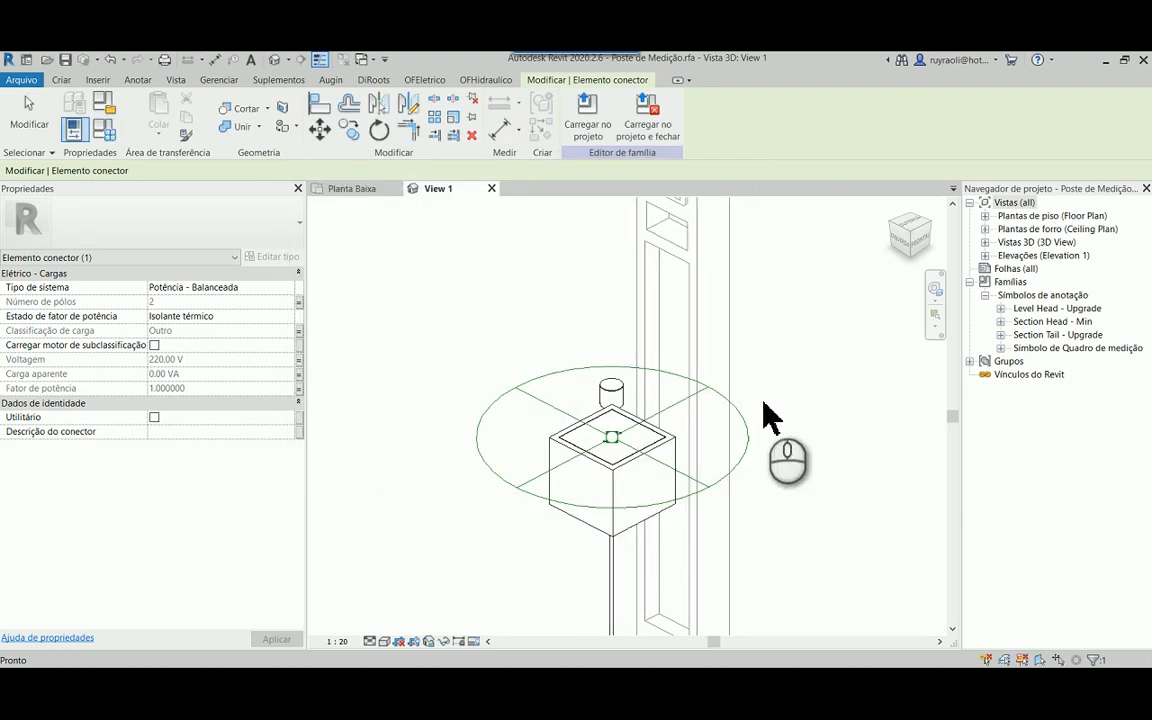
Step: Deselect the connector and review the Elétrico - Cargas parameters in the family types
{"action": "left_click", "coordinate": [836, 504]}
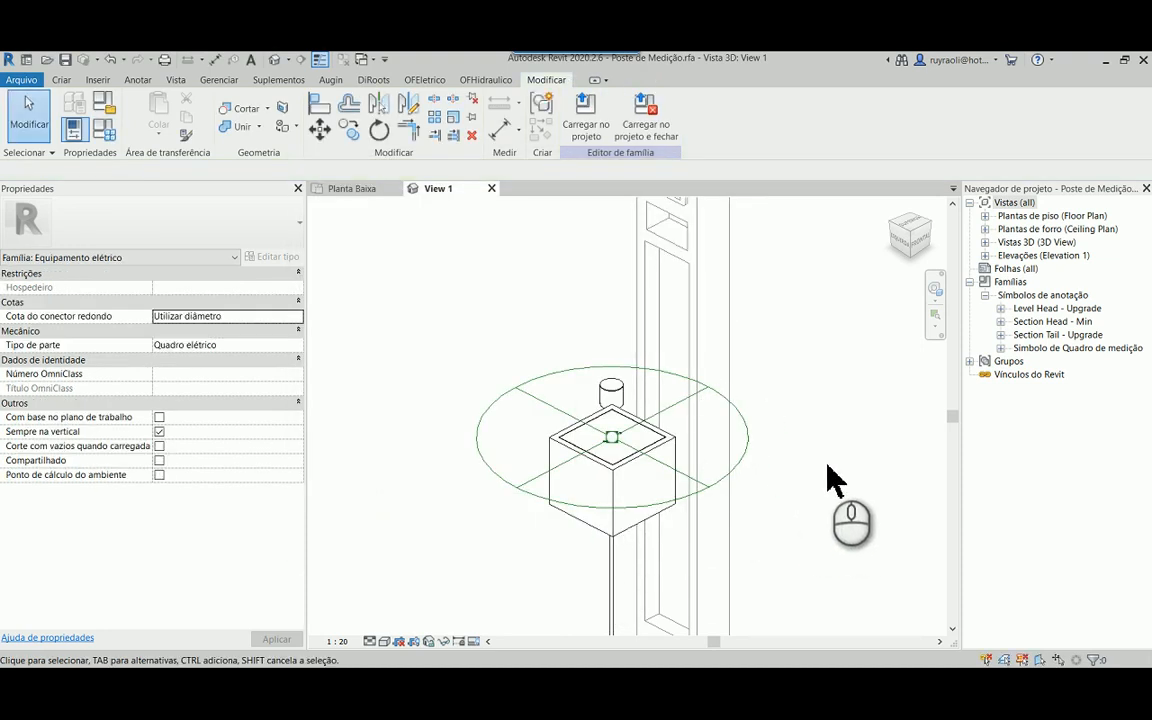
{"action": "left_click", "coordinate": [104, 131]}
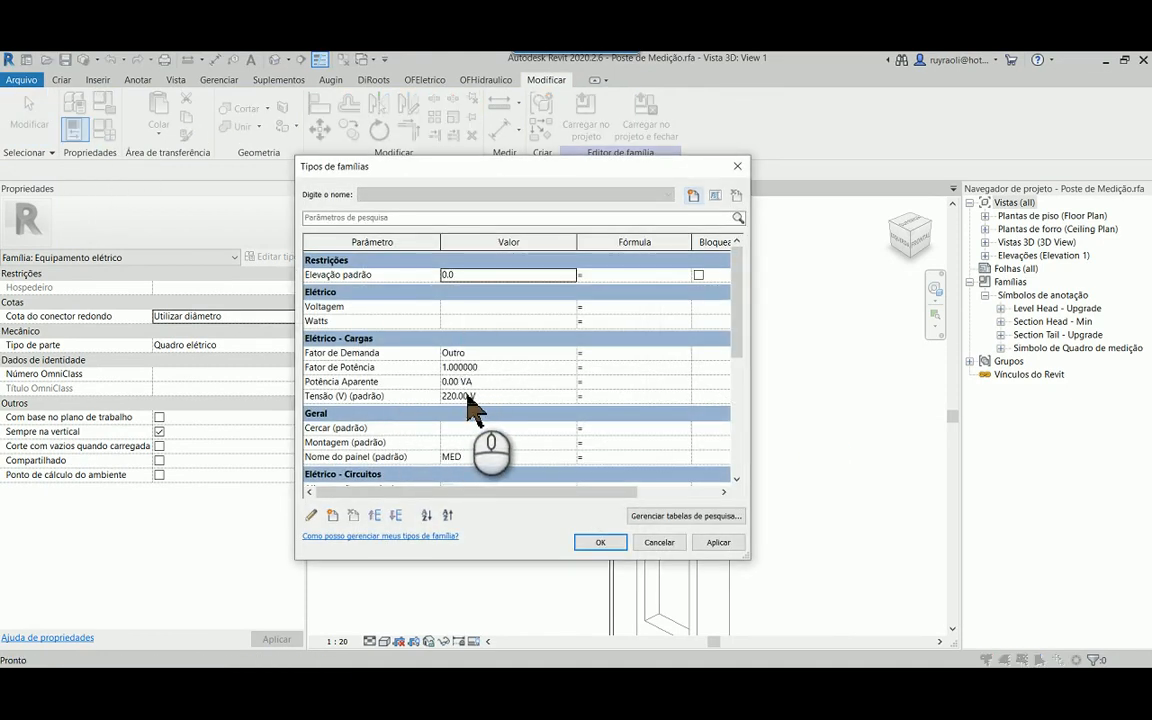
{"action": "left_click", "coordinate": [600, 542]}
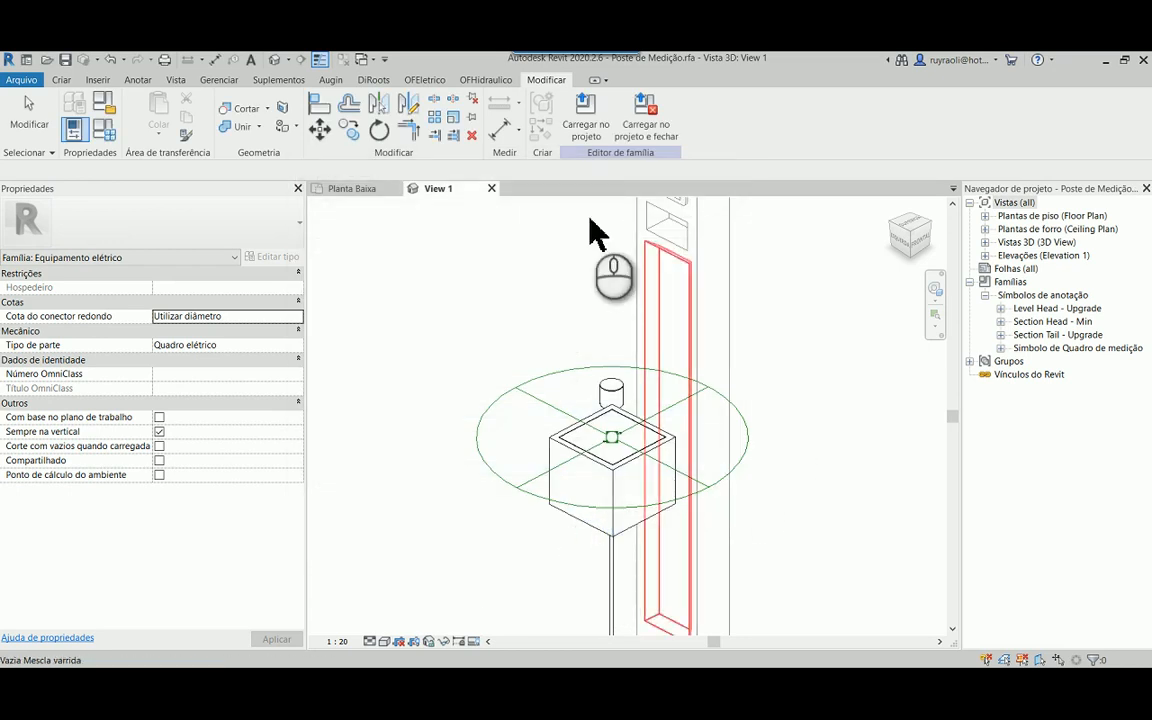
Step: Load the Poste de Medição family into the project, replacing the existing version and its parameter values
{"action": "left_click", "coordinate": [593, 138]}
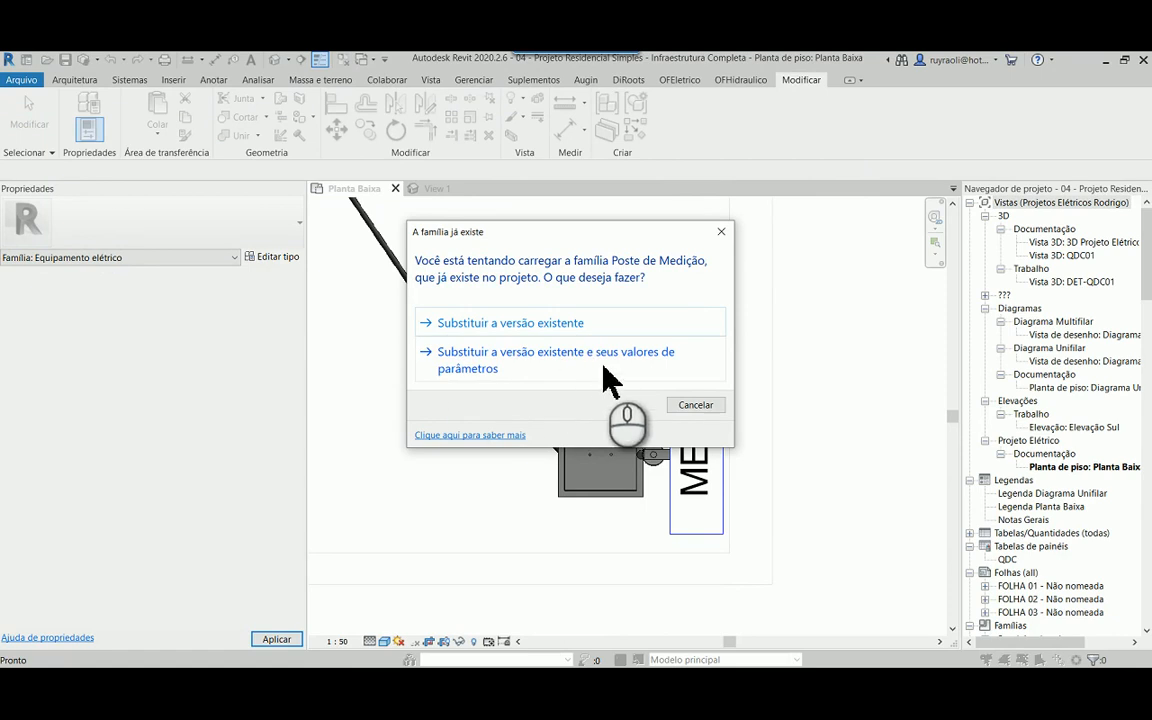
{"action": "left_click", "coordinate": [498, 365]}
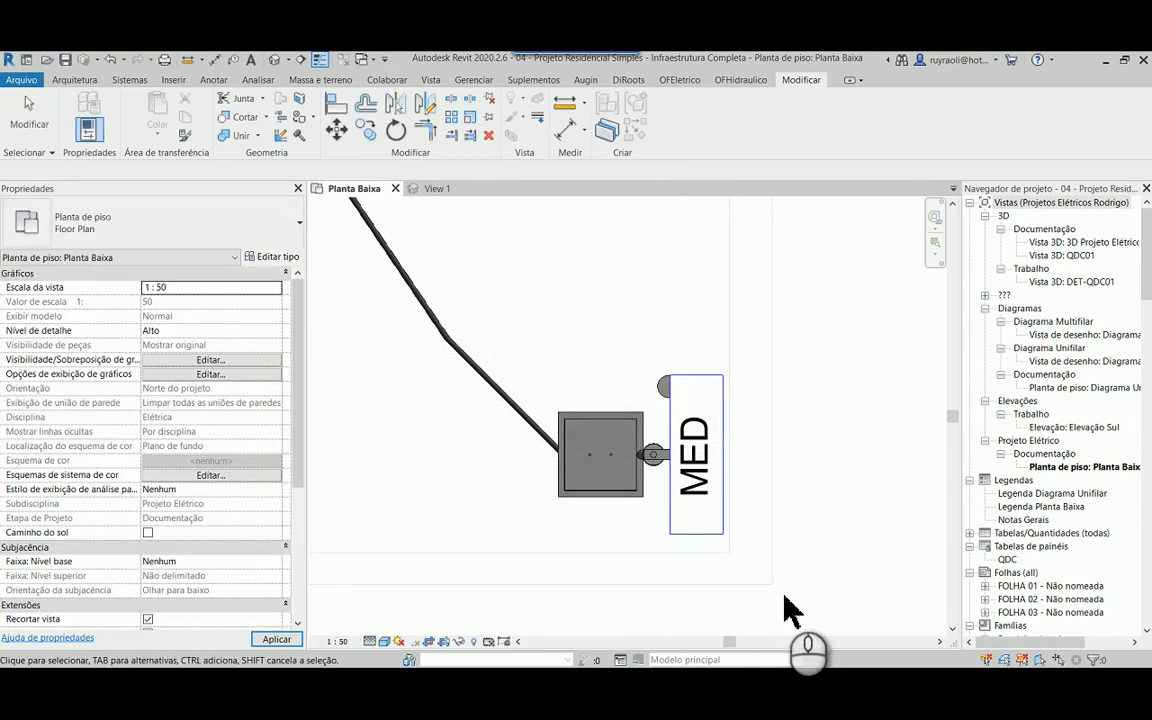
Step: Examine the reloaded metering post's connector and its Elétrico - Circuitos properties in the floor plan
{"action": "left_click", "coordinate": [645, 478]}
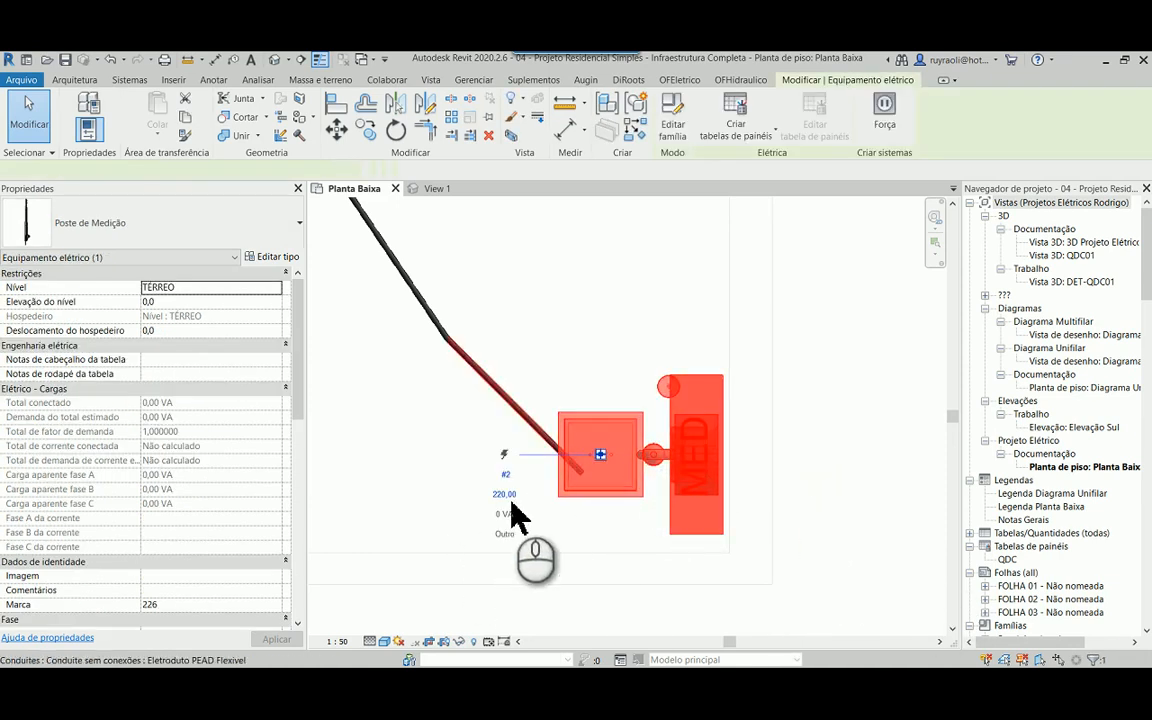
{"action": "scroll", "coordinate": [122, 440], "scroll_direction": "down", "scroll_amount": 10}
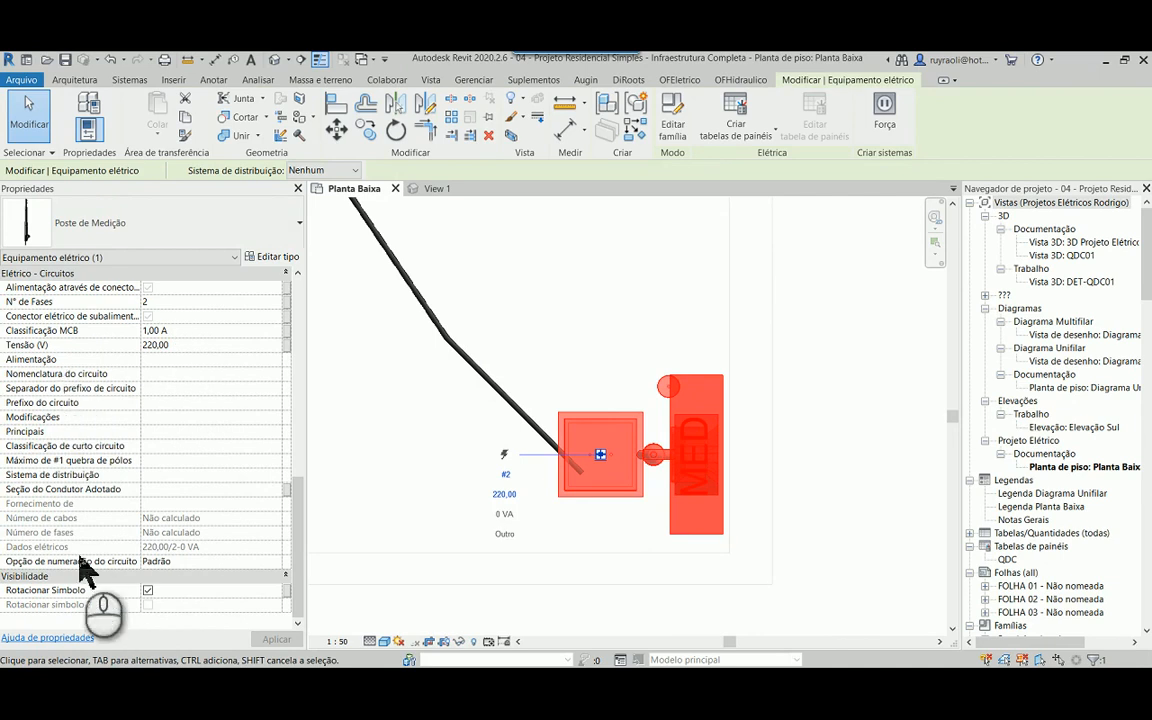
{"action": "left_click", "coordinate": [845, 442]}
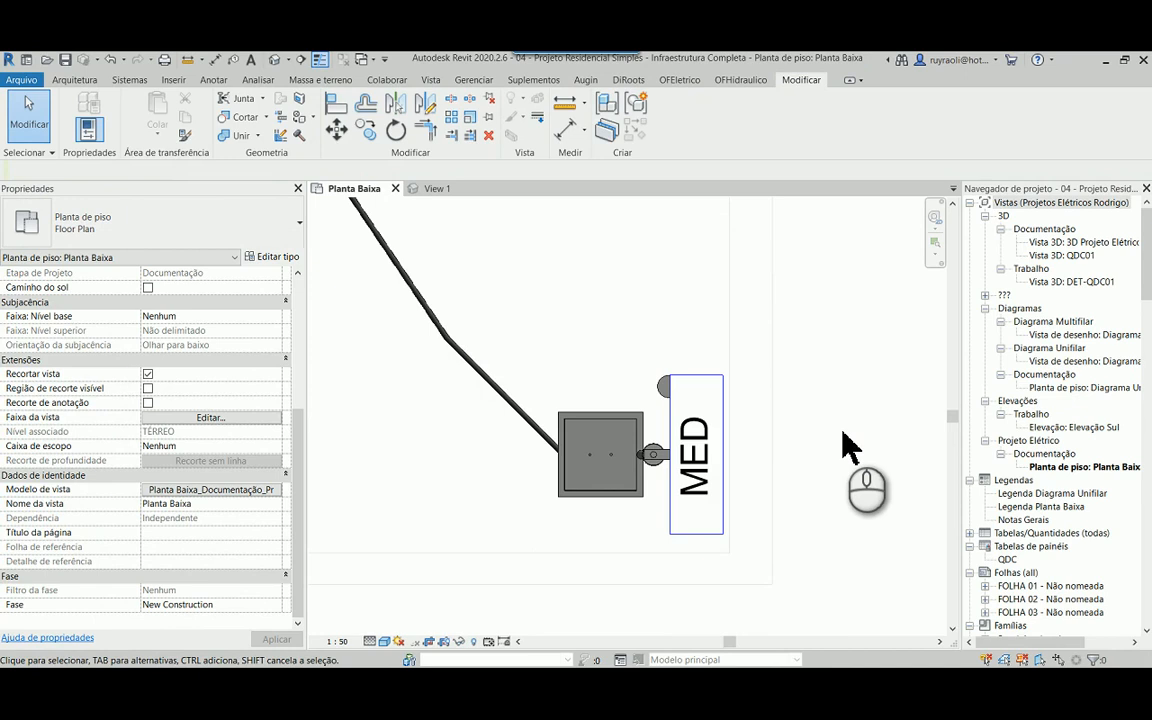
Step: Create a power circuit for the distribution board in the floor plan with 2 poles at 220 V
{"action": "scroll", "coordinate": [797, 373], "scroll_direction": "down", "scroll_amount": 2}
{"action": "middle_click_drag", "start_coordinate": [797, 373], "coordinate": [805, 514]}
{"action": "scroll", "coordinate": [770, 380], "scroll_direction": "up", "scroll_amount": 5}
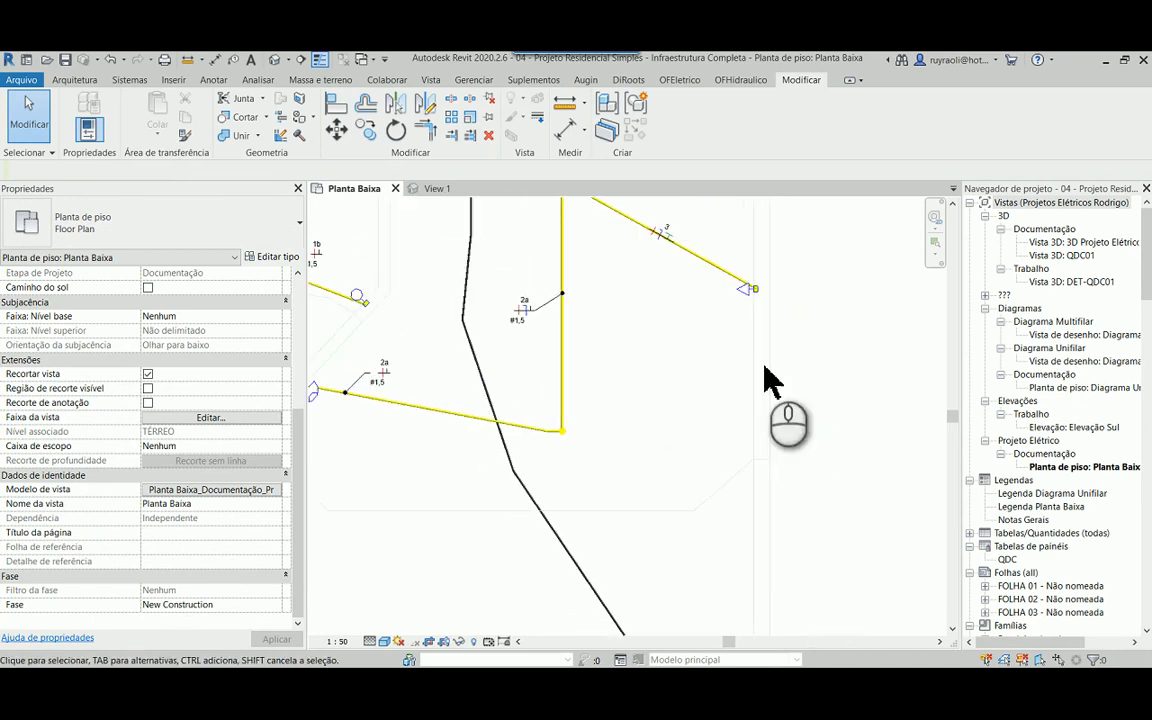
{"action": "scroll", "coordinate": [770, 380], "scroll_direction": "down", "scroll_amount": 3}
{"action": "middle_click_drag", "start_coordinate": [780, 375], "coordinate": [787, 571]}
{"action": "scroll", "coordinate": [490, 290], "scroll_direction": "up", "scroll_amount": 5}
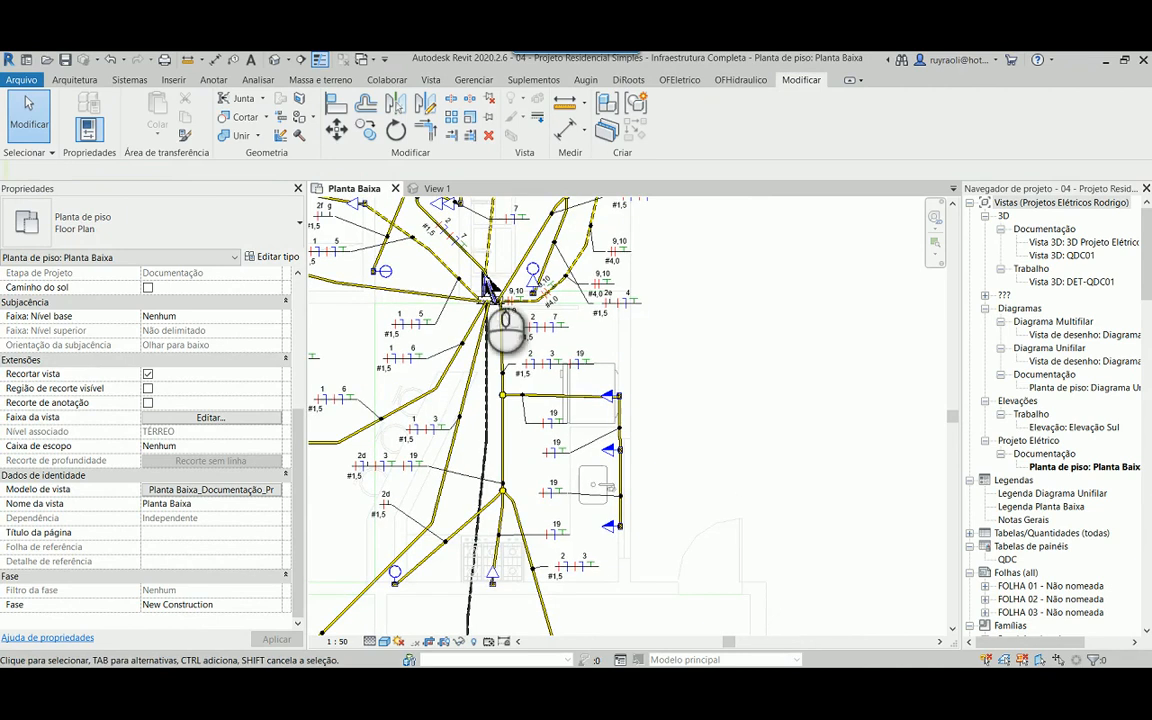
{"action": "scroll", "coordinate": [490, 290], "scroll_direction": "up", "scroll_amount": 6}
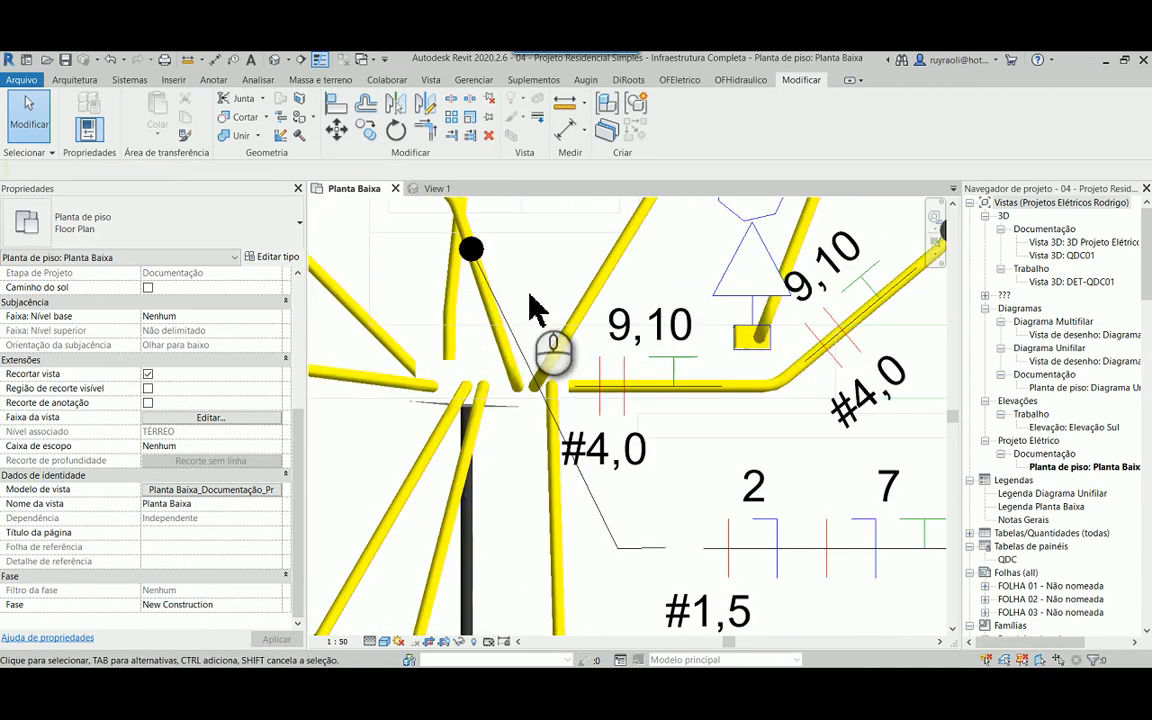
{"action": "left_click", "coordinate": [486, 390]}
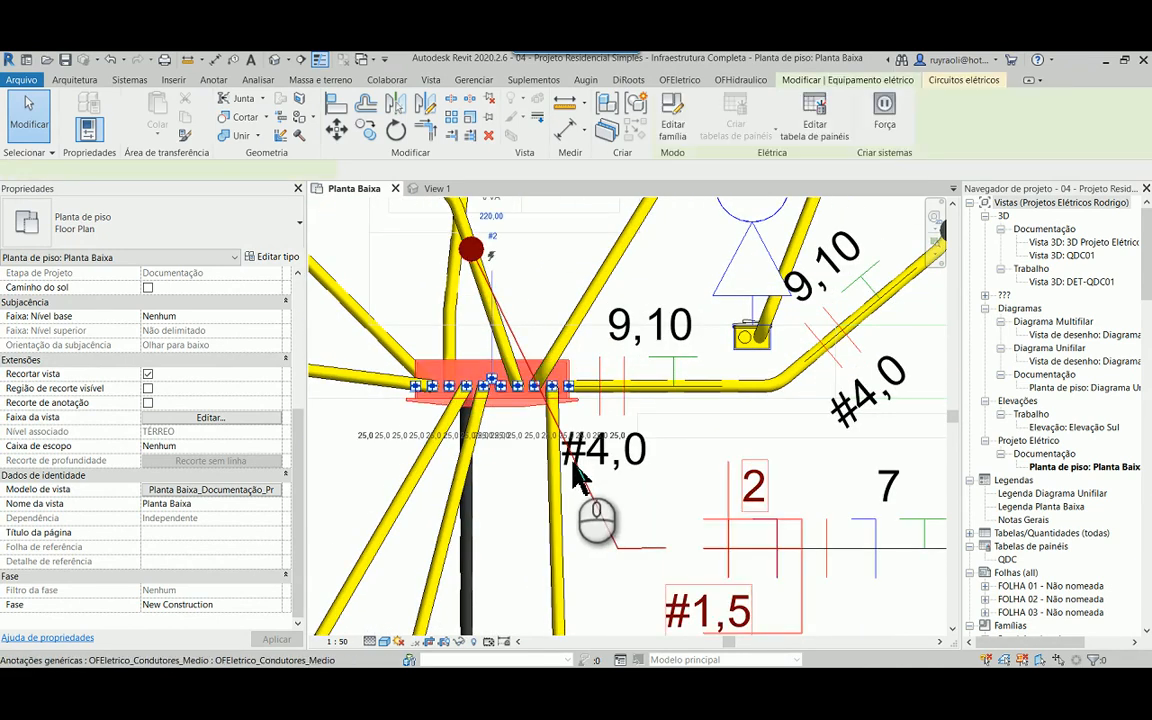
{"action": "left_click", "coordinate": [886, 113]}
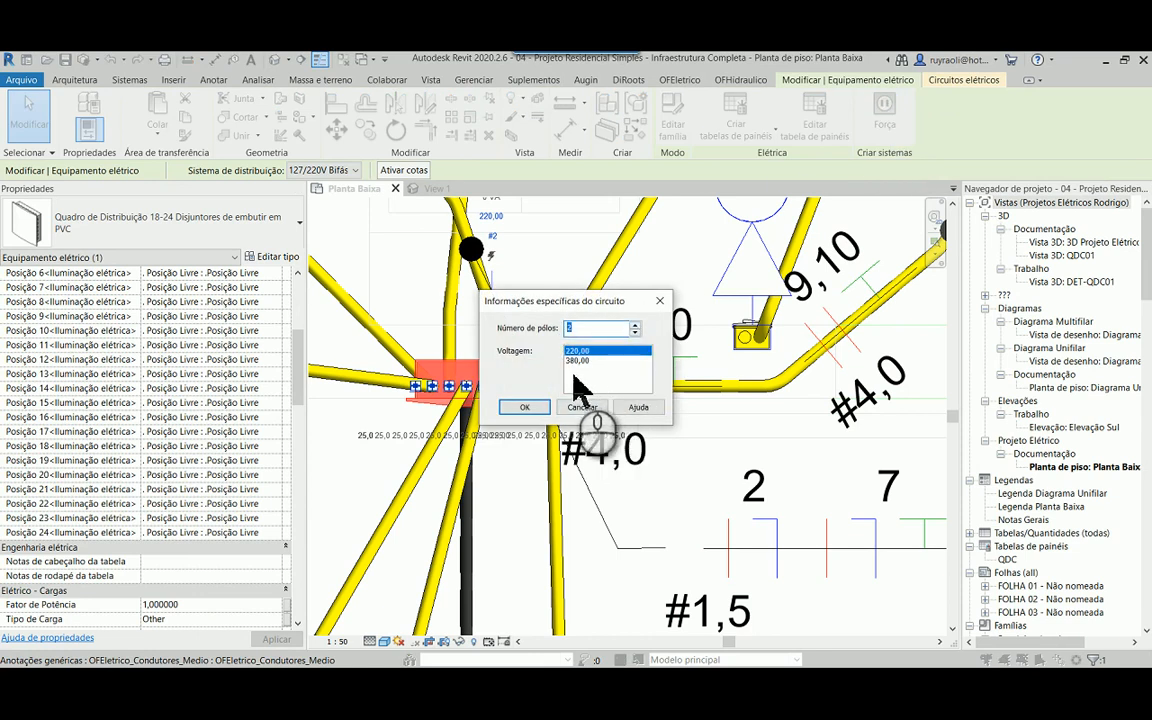
{"action": "left_click", "coordinate": [521, 409]}
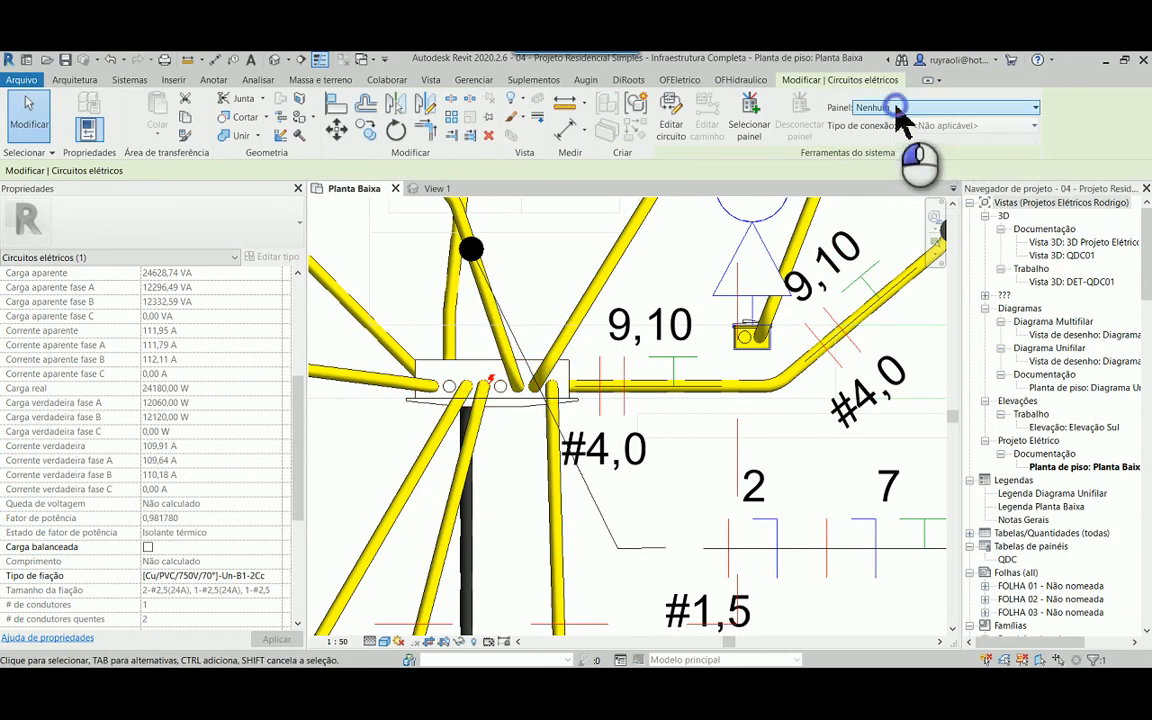
Step: Check which panels are available for the distribution board's circuit, keep Nenhum, and deselect the circuit
{"action": "left_click", "coordinate": [897, 108]}
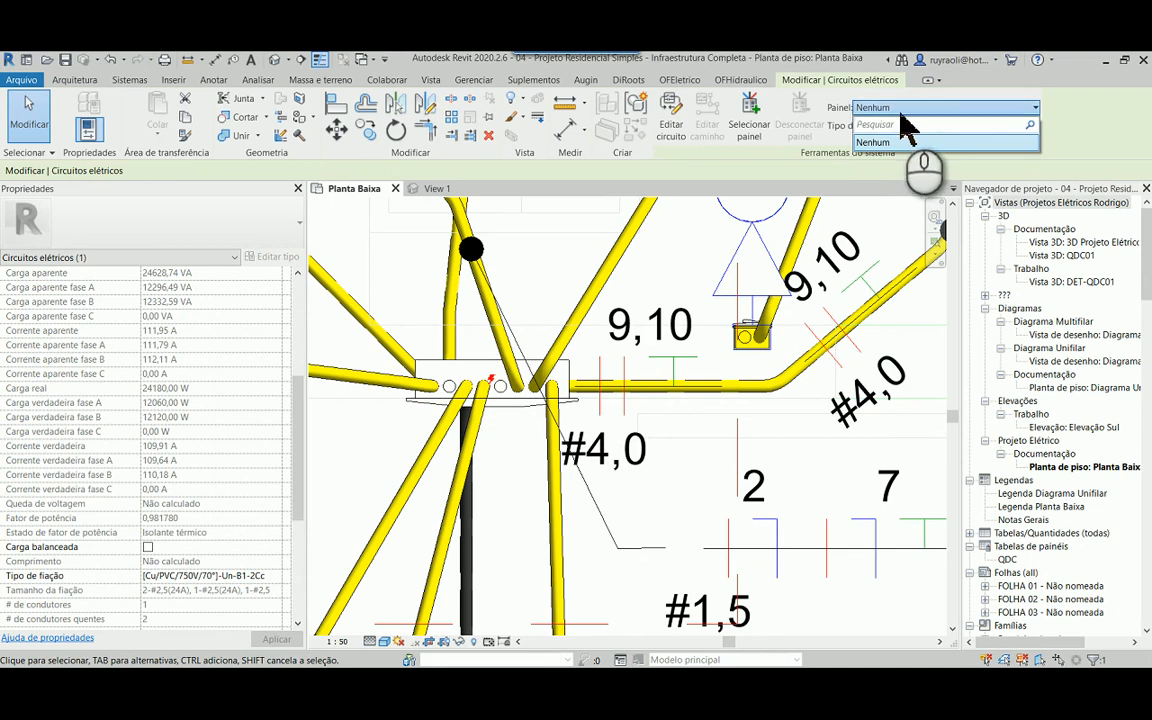
{"action": "left_click", "coordinate": [905, 142]}
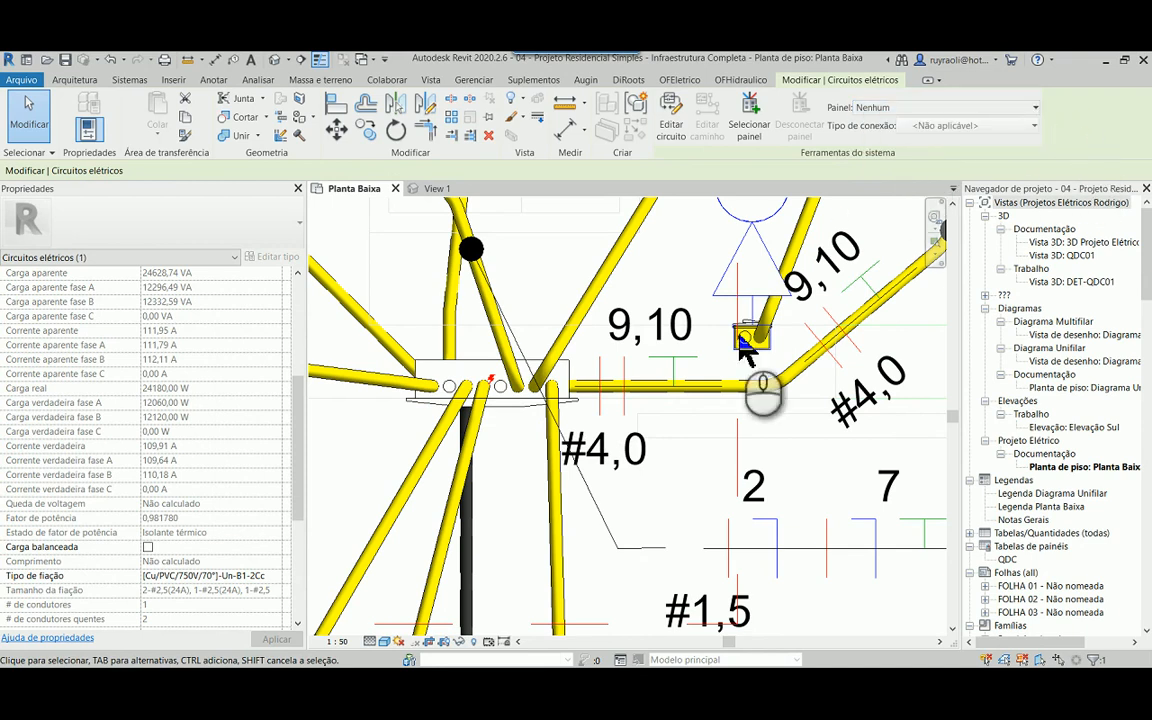
{"action": "scroll", "coordinate": [590, 252], "scroll_direction": "down", "scroll_amount": 8}
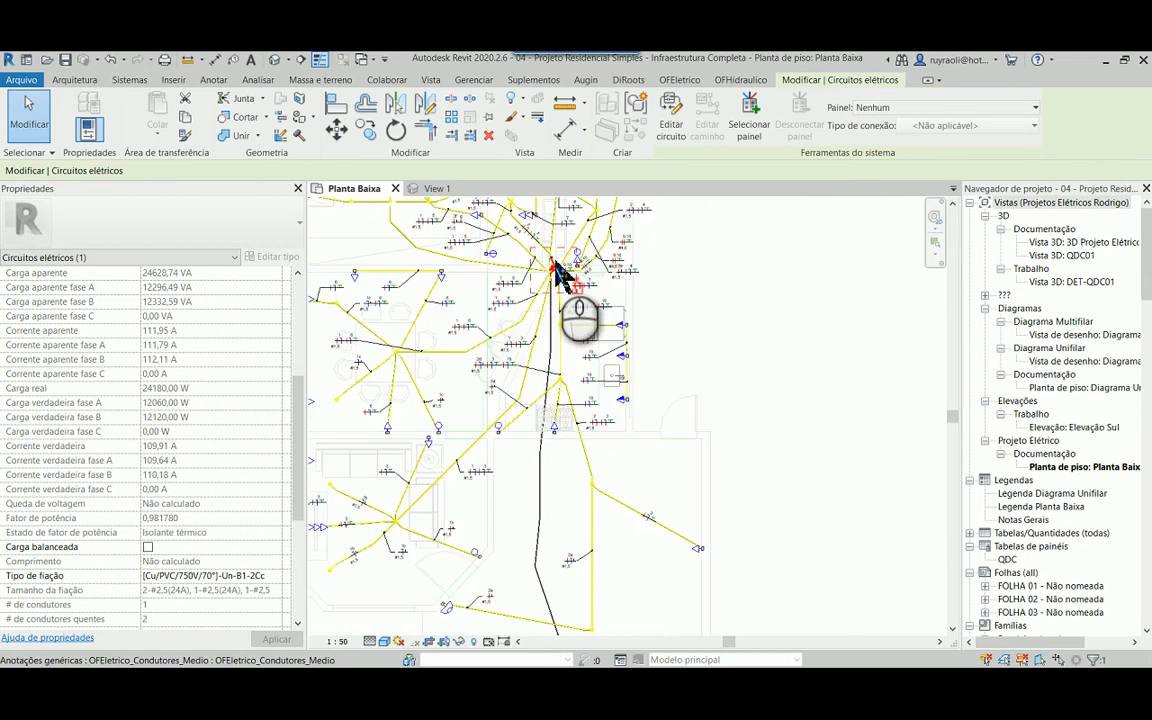
{"action": "left_click", "coordinate": [670, 486]}
Step: Set the metering post's Sistema de distribuição to 127/220V Bifásico (2F+N+T)
{"action": "scroll", "coordinate": [600, 470], "scroll_direction": "up", "scroll_amount": 6}
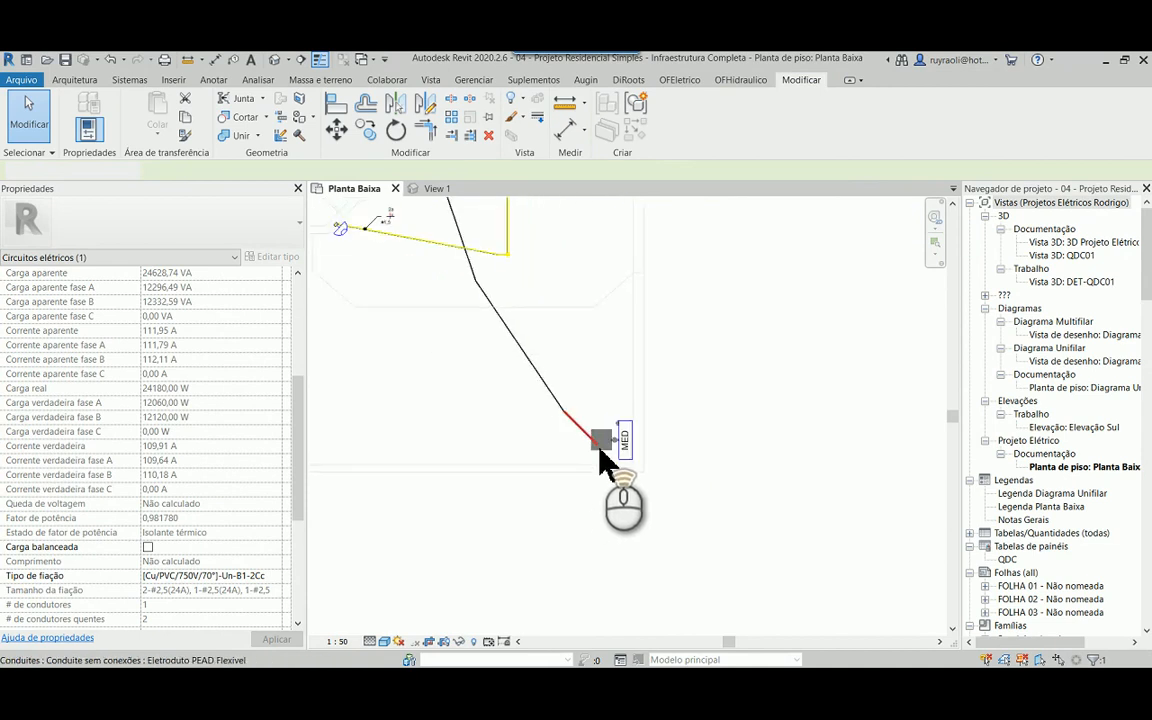
{"action": "left_click", "coordinate": [655, 442]}
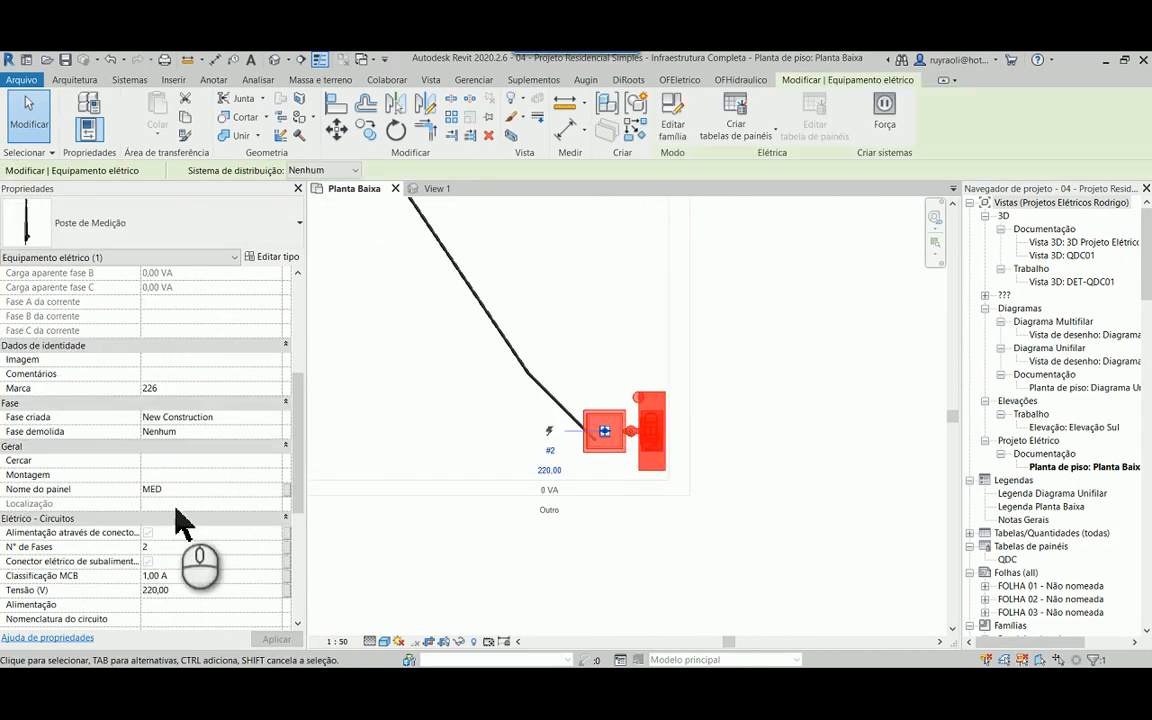
{"action": "scroll", "coordinate": [183, 435], "scroll_direction": "down", "scroll_amount": 3}
{"action": "scroll", "coordinate": [183, 437], "scroll_direction": "down", "scroll_amount": 3}
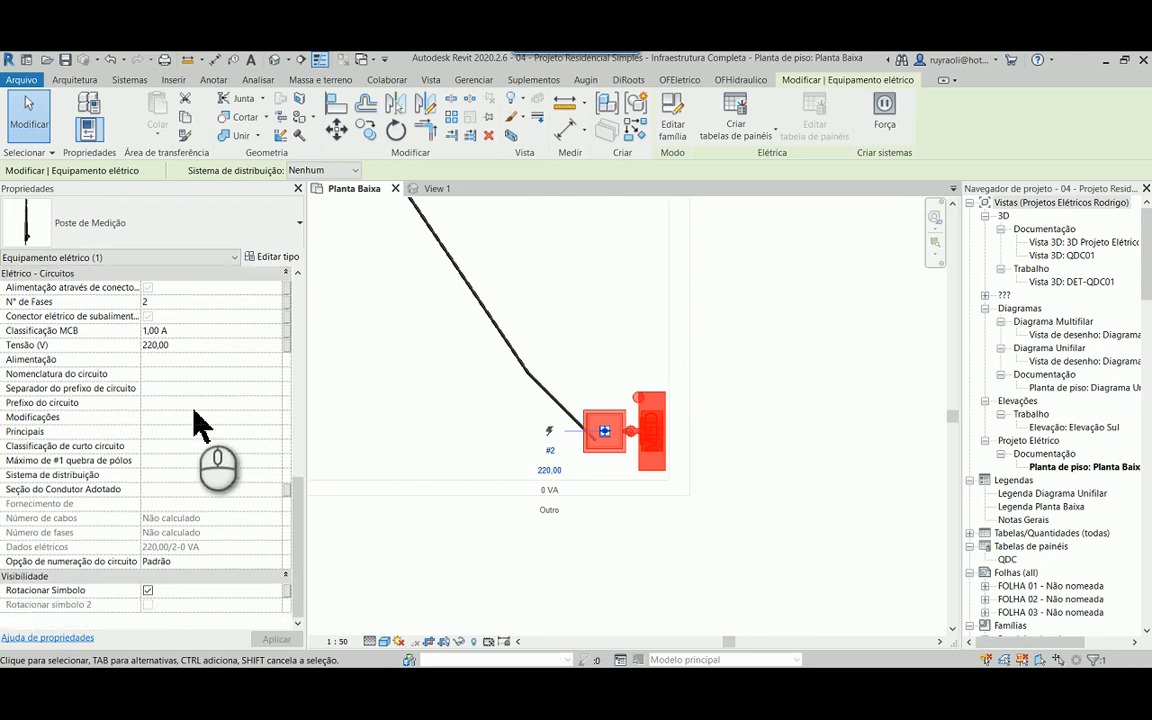
{"action": "scroll", "coordinate": [201, 452], "scroll_direction": "down", "scroll_amount": 1}
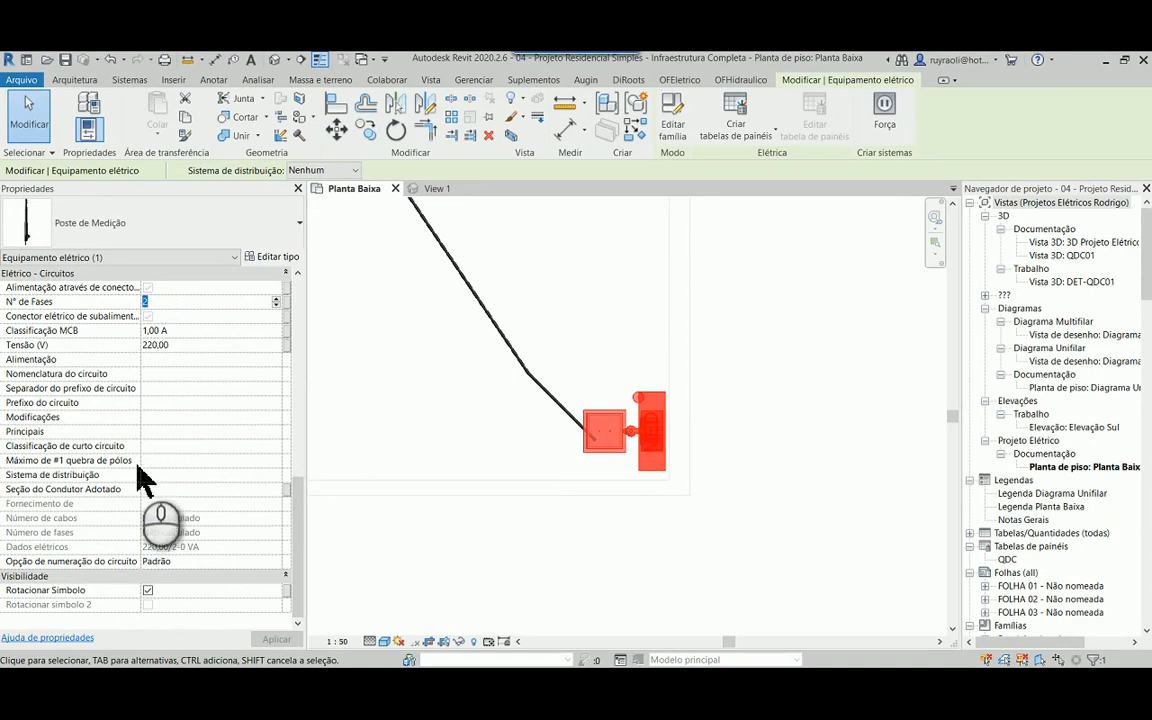
{"action": "left_click", "coordinate": [193, 475]}
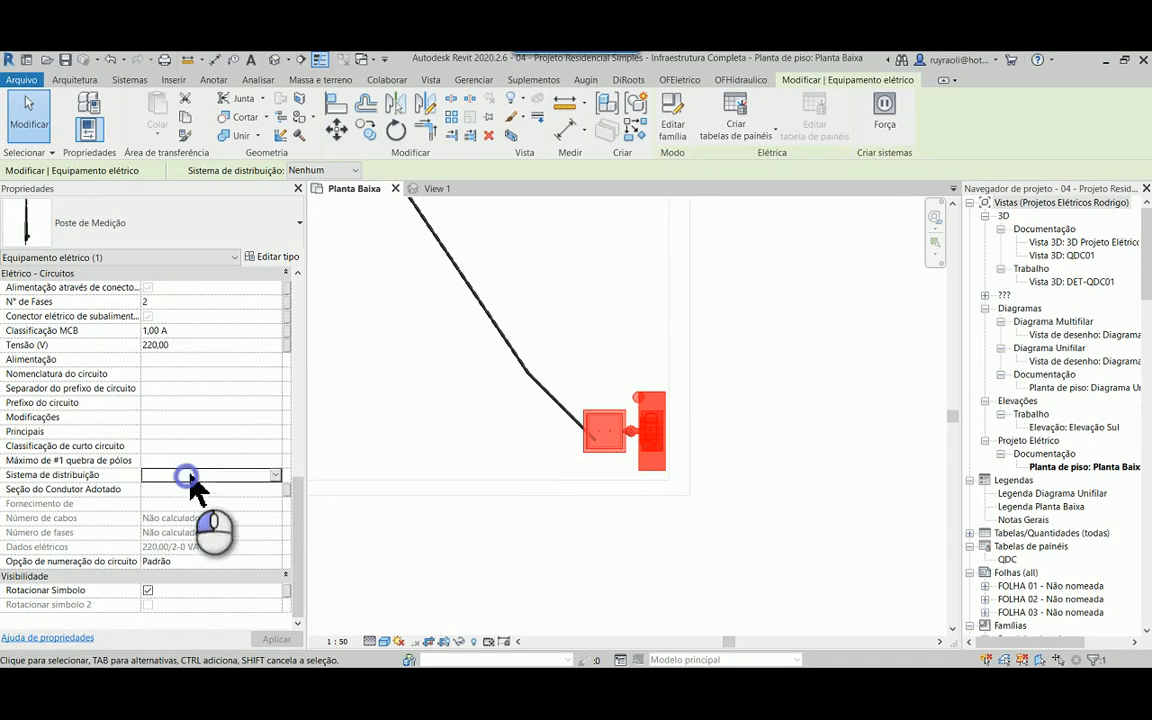
{"action": "left_click", "coordinate": [276, 475]}
{"action": "left_click", "coordinate": [237, 501]}
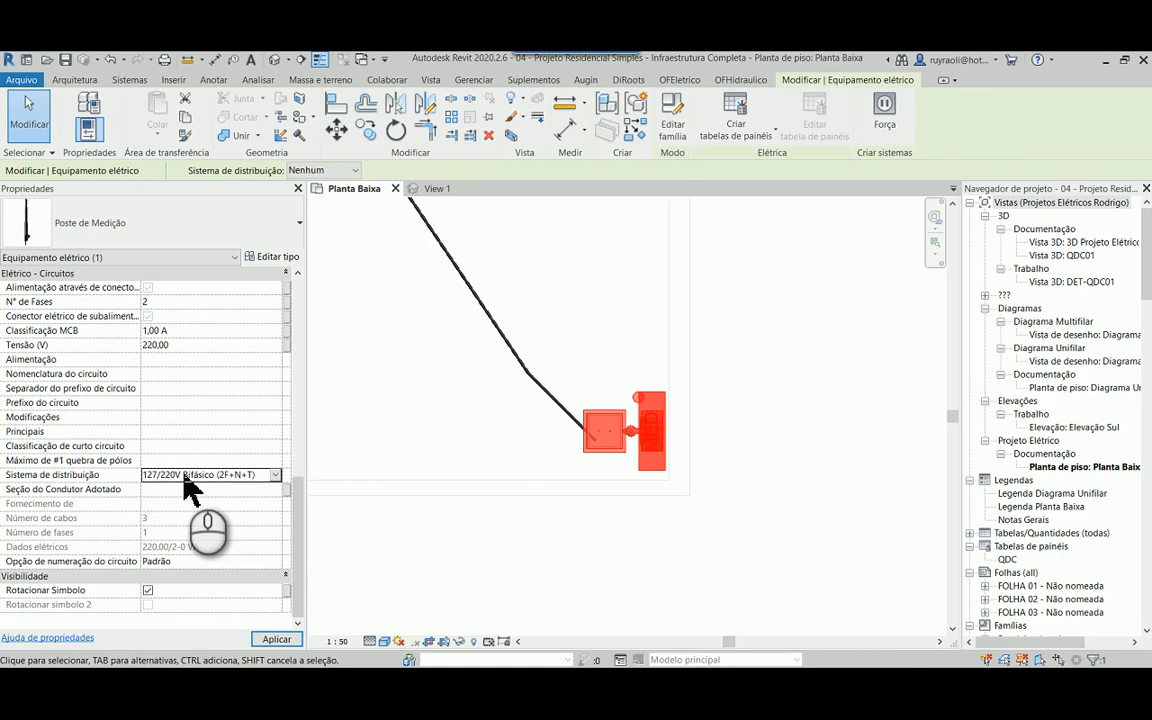
{"action": "left_click", "coordinate": [840, 456]}
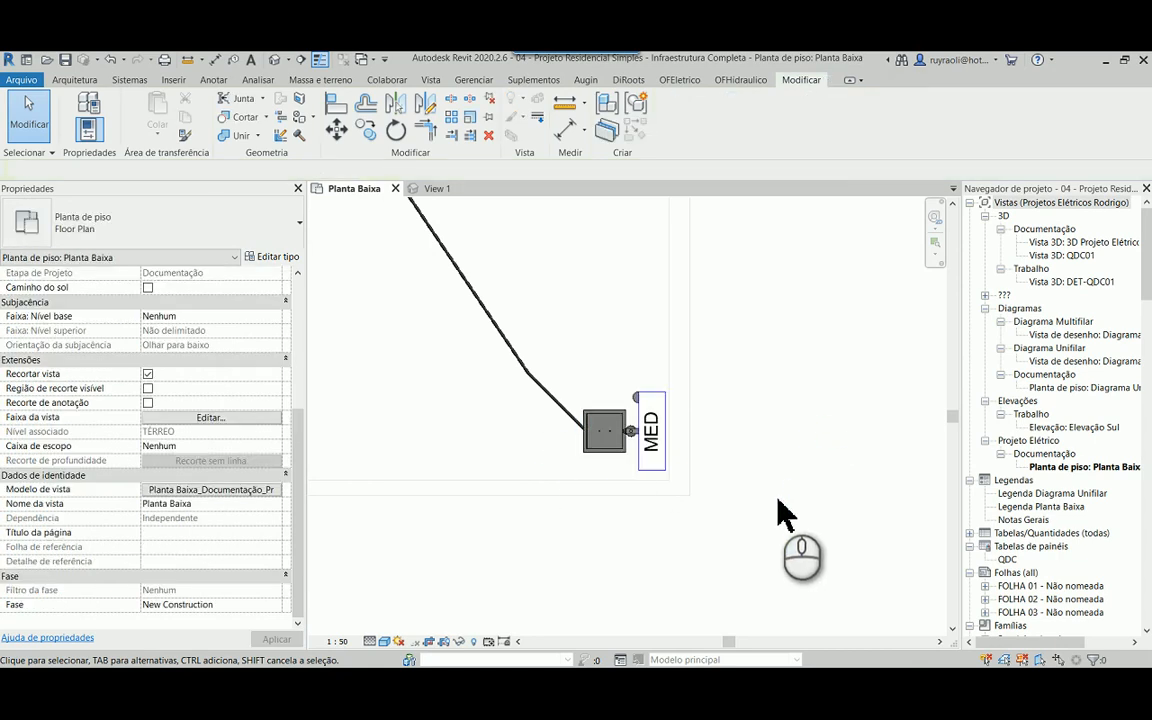
Step: Assign the distribution board's unnamed circuit to the MED panel
{"action": "scroll", "coordinate": [784, 514], "scroll_direction": "down", "scroll_amount": 5}
{"action": "scroll", "coordinate": [740, 586], "scroll_direction": "up", "scroll_amount": 8}
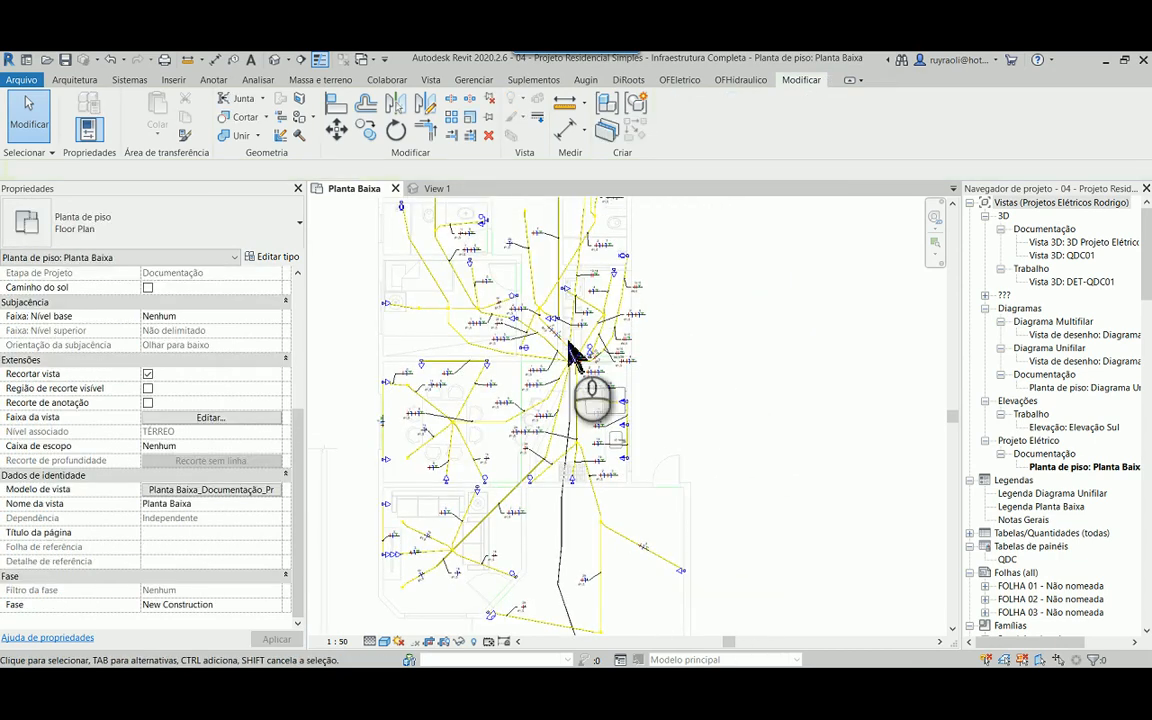
{"action": "scroll", "coordinate": [582, 366], "scroll_direction": "up", "scroll_amount": 6}
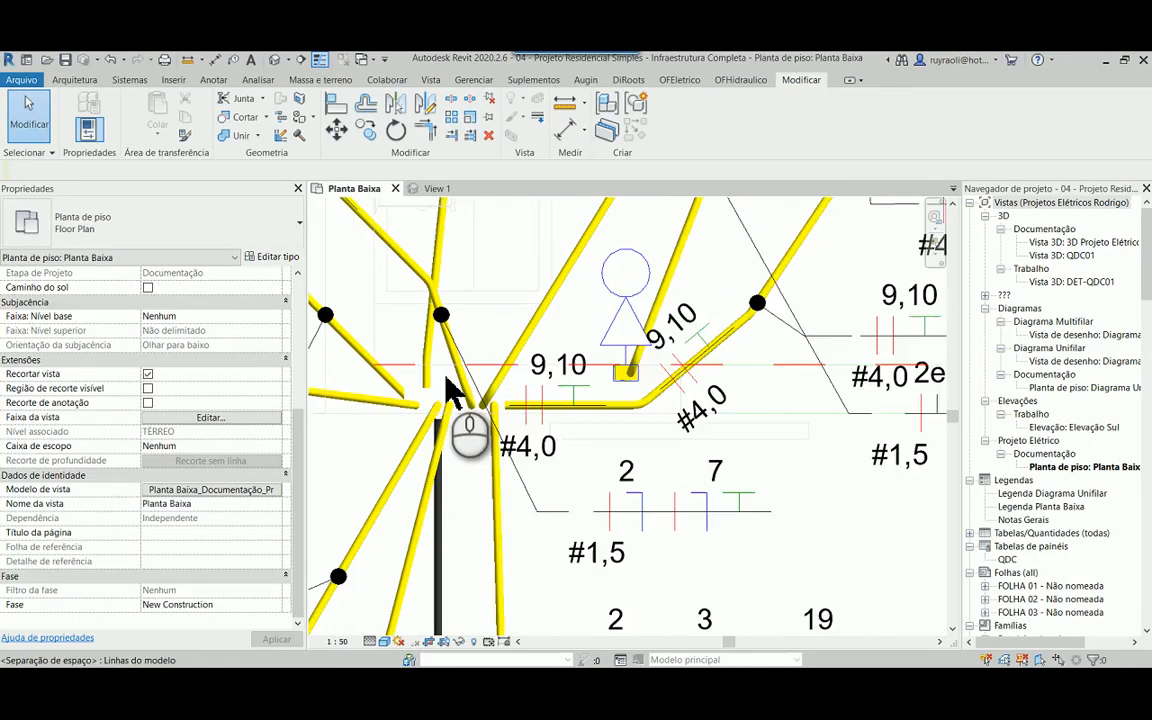
{"action": "left_click", "coordinate": [557, 442]}
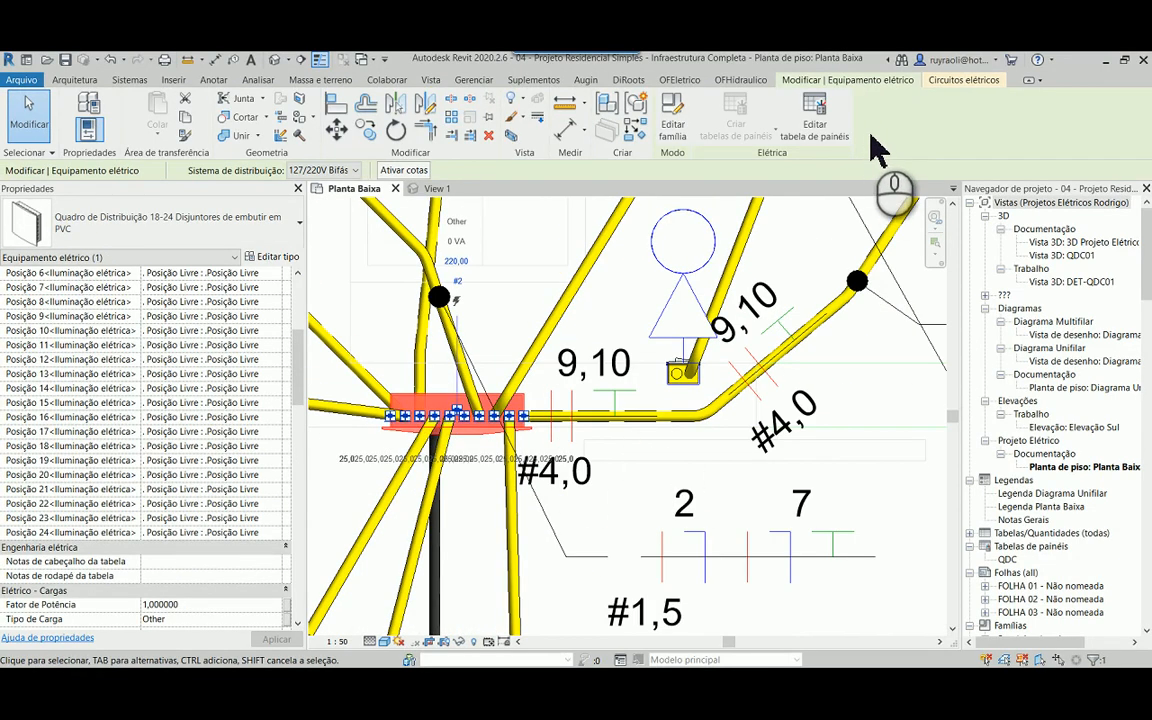
{"action": "left_click", "coordinate": [970, 86]}
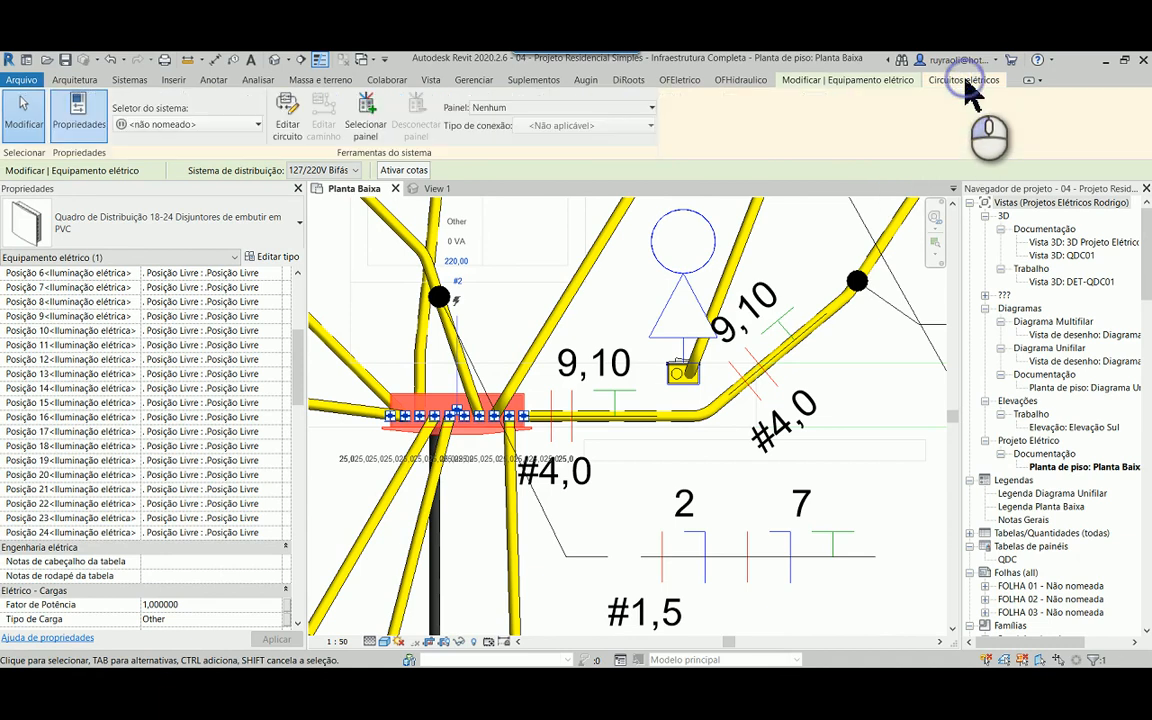
{"action": "left_click", "coordinate": [508, 110]}
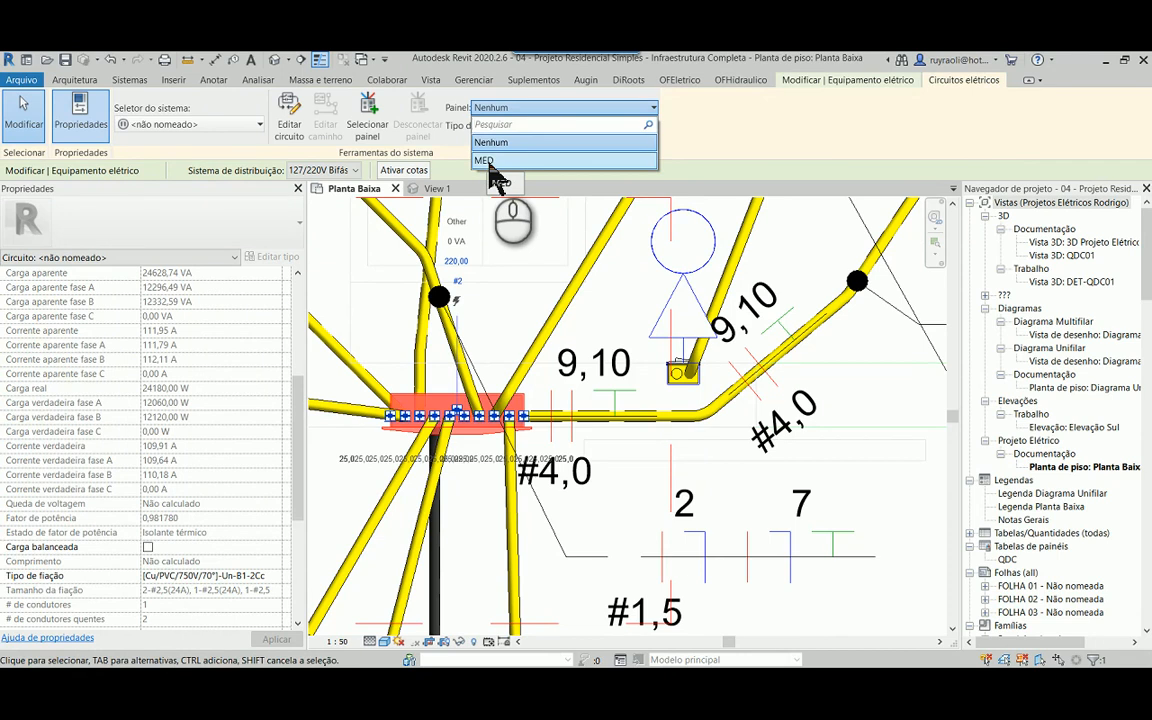
{"action": "left_click", "coordinate": [489, 161]}
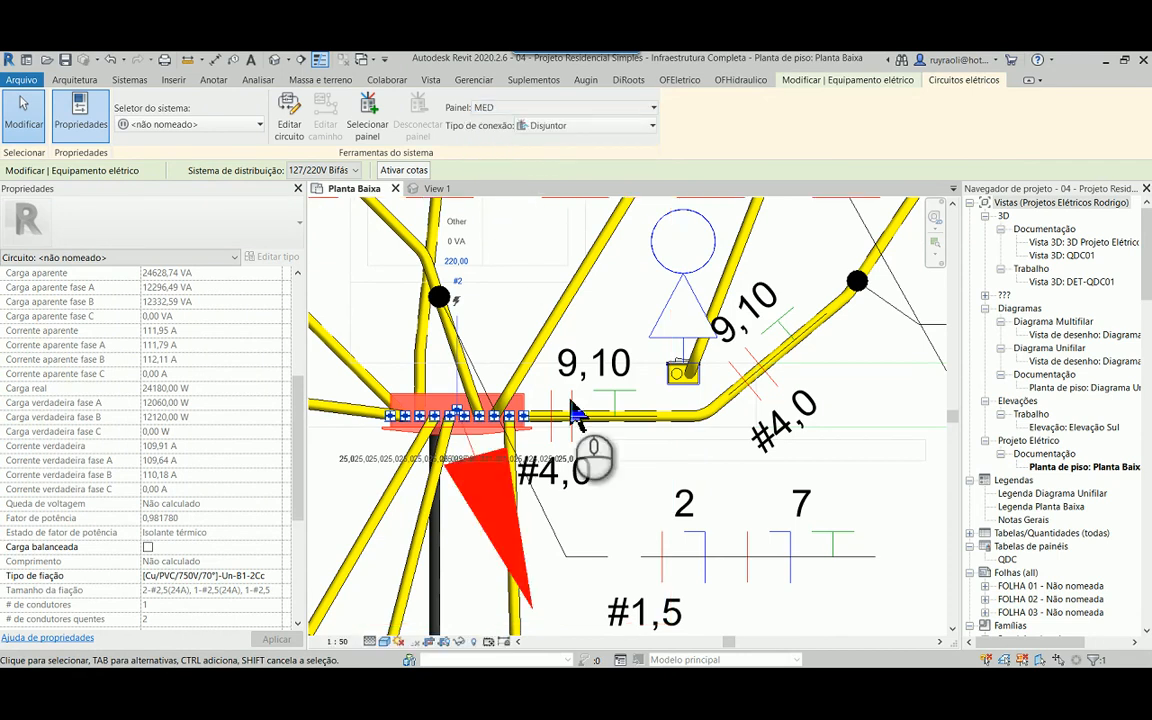
{"action": "scroll", "coordinate": [560, 330], "scroll_direction": "down", "scroll_amount": 2}
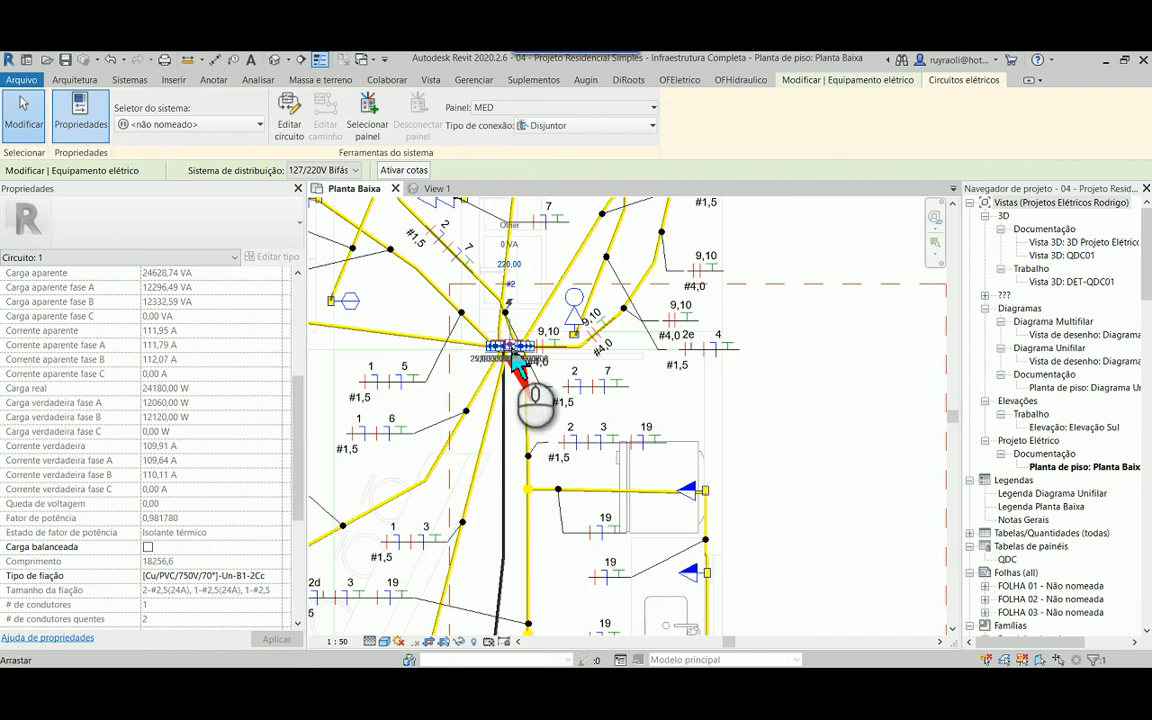
{"action": "scroll", "coordinate": [470, 309], "scroll_direction": "down", "scroll_amount": 2}
{"action": "scroll", "coordinate": [560, 290], "scroll_direction": "down", "scroll_amount": 4}
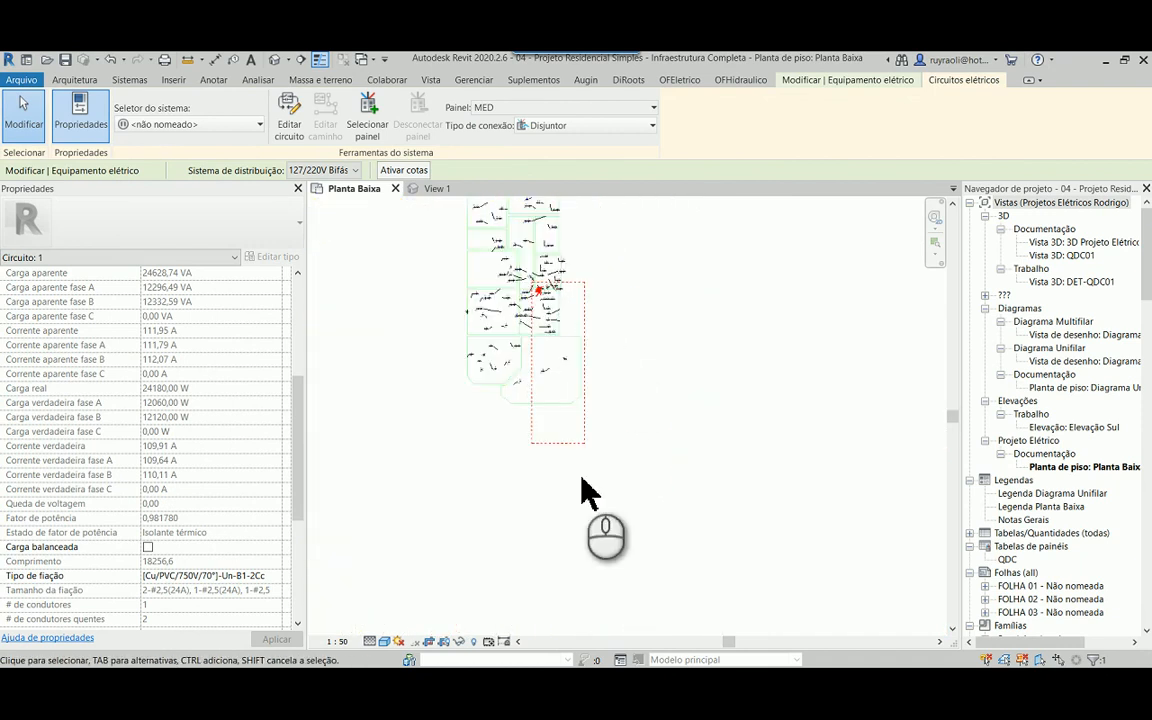
{"action": "left_click", "coordinate": [586, 480]}
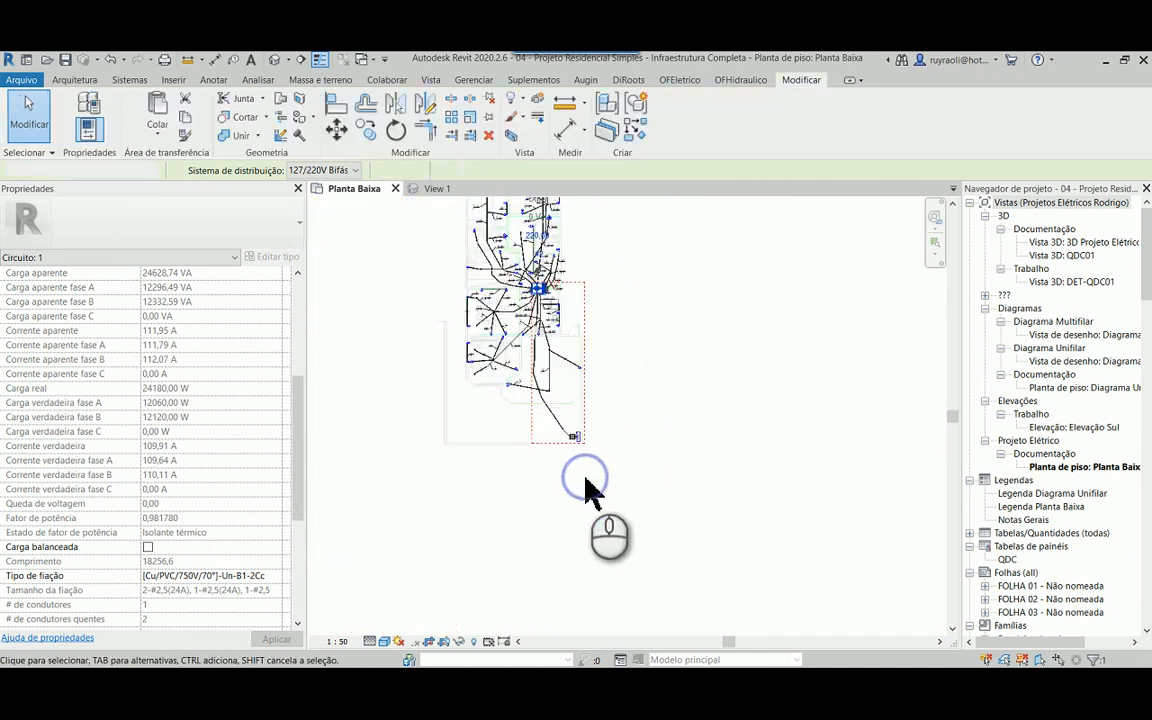
Step: Create a power circuit for the metering post with 2 poles at 220 V, leaving its panel as Nenhum
{"action": "scroll", "coordinate": [570, 440], "scroll_direction": "up", "scroll_amount": 3}
{"action": "scroll", "coordinate": [575, 420], "scroll_direction": "up", "scroll_amount": 5}
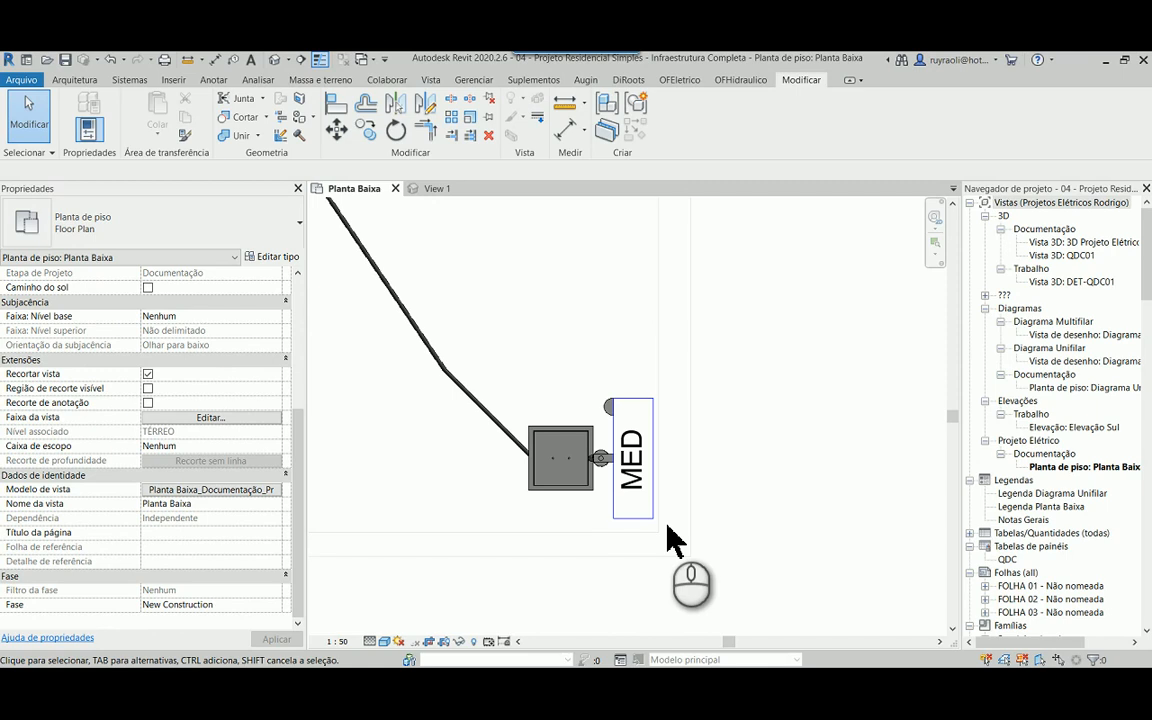
{"action": "left_click", "coordinate": [575, 485]}
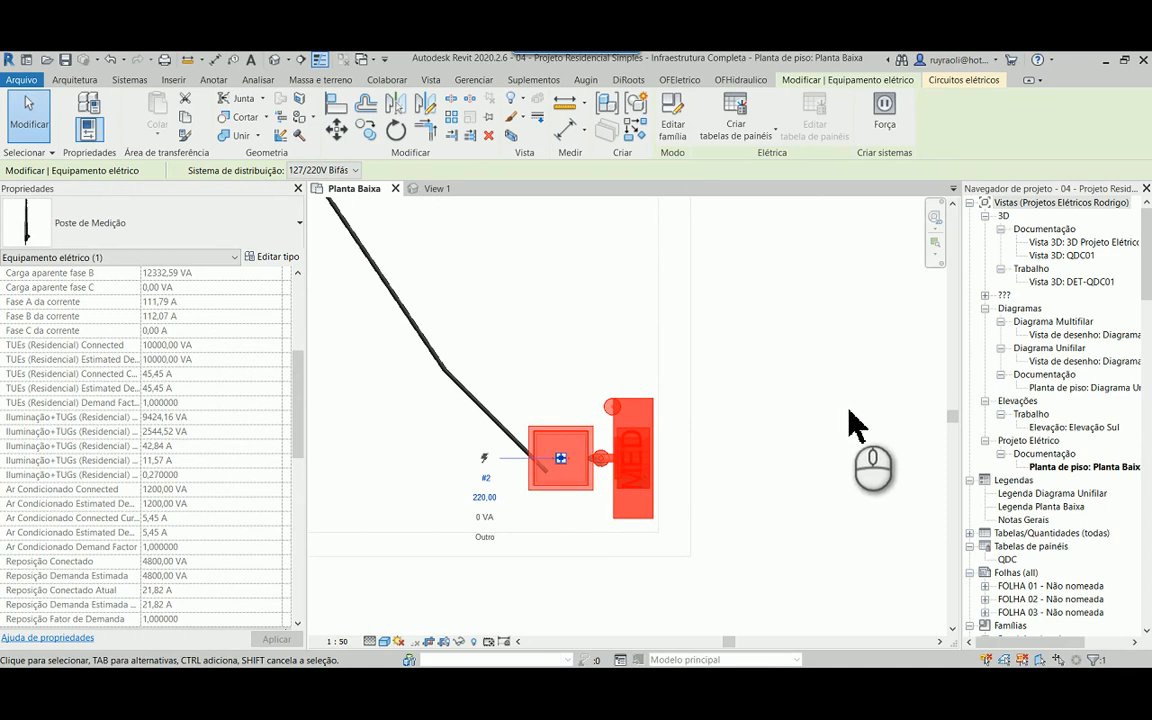
{"action": "left_click", "coordinate": [885, 112]}
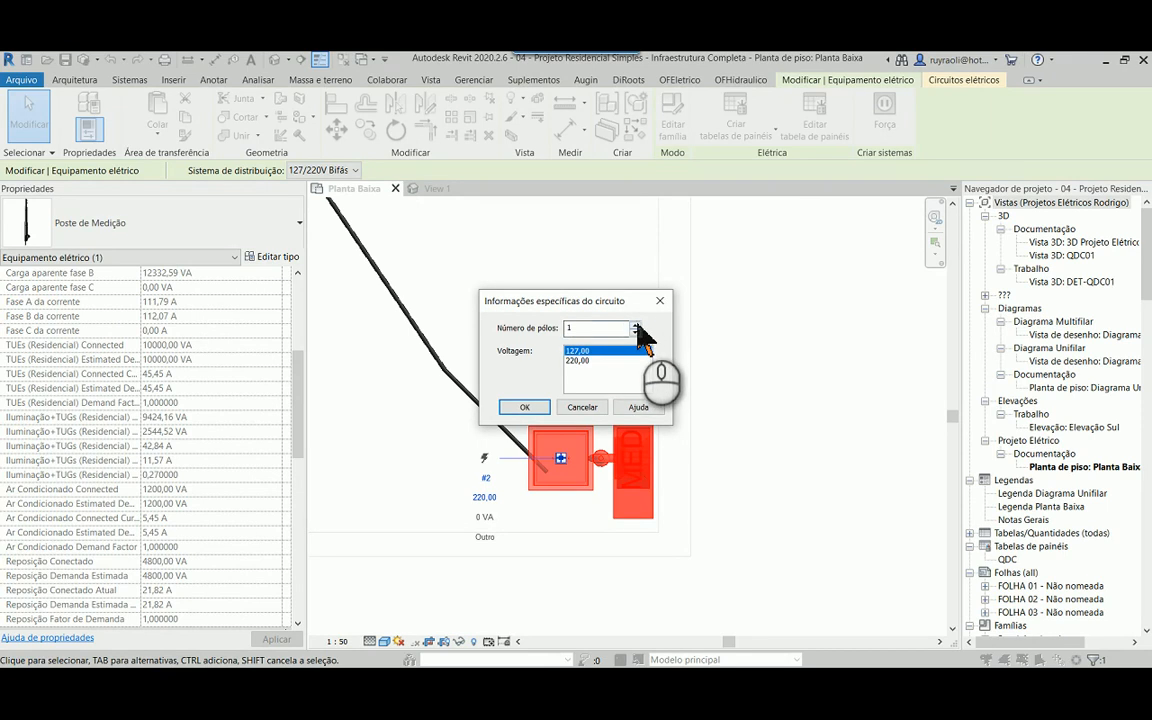
{"action": "left_click", "coordinate": [636, 324]}
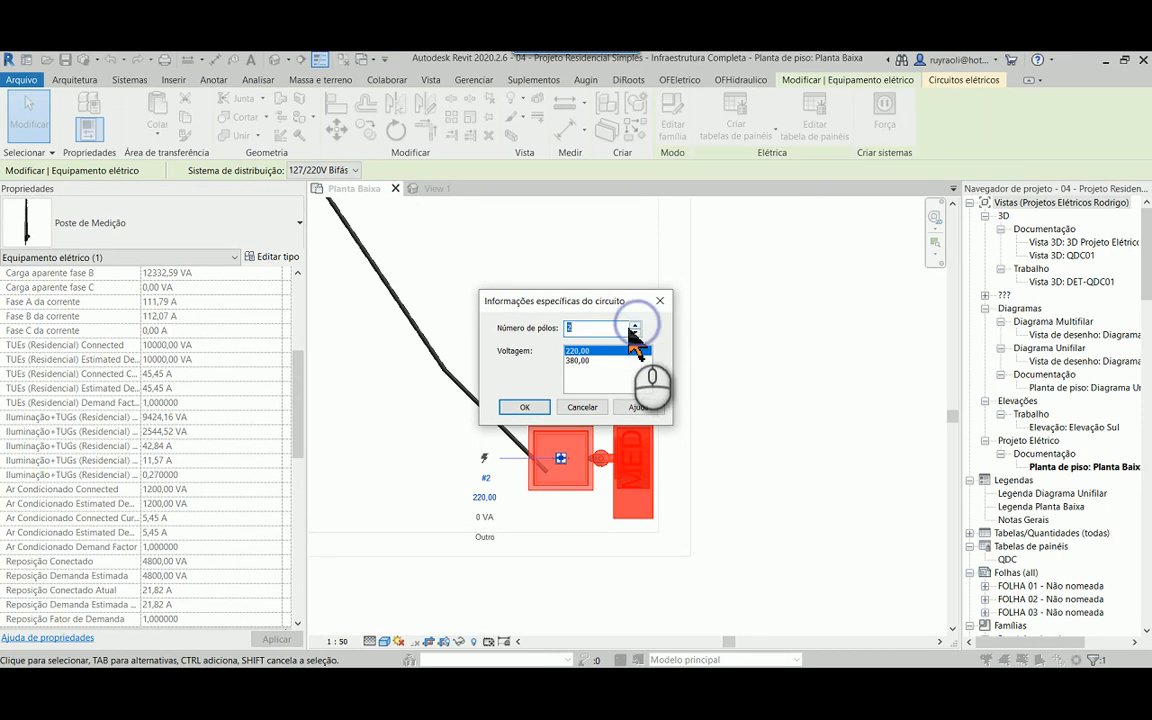
{"action": "left_click", "coordinate": [523, 408]}
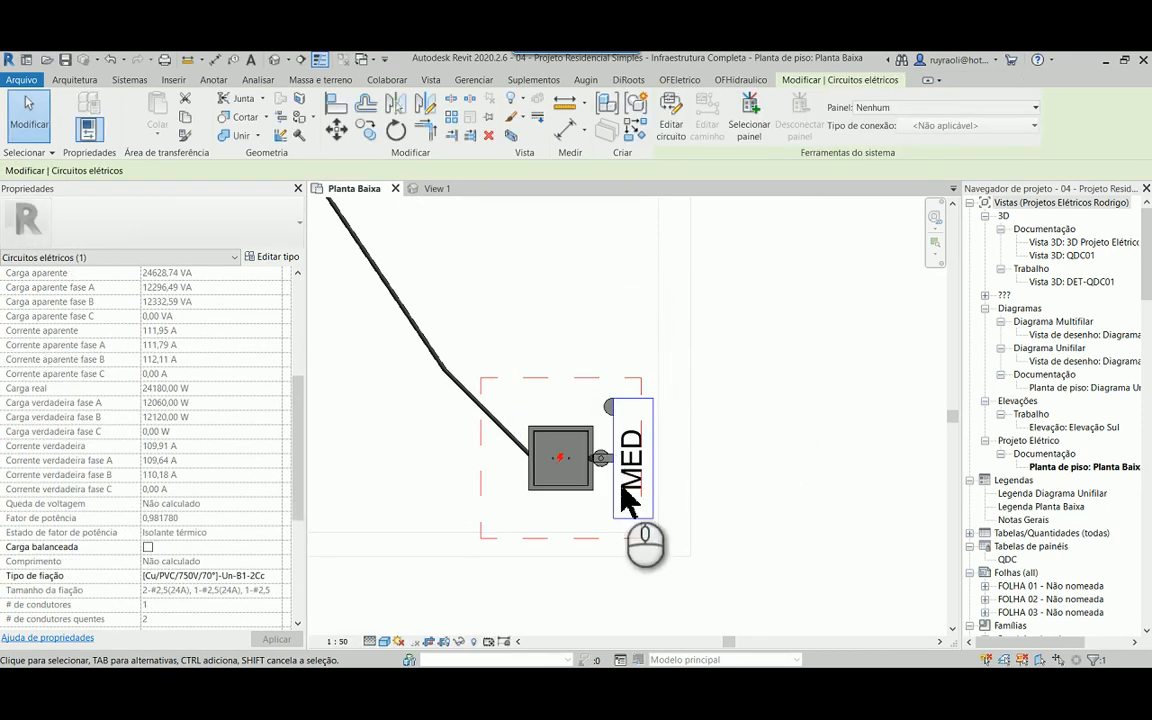
{"action": "left_click", "coordinate": [778, 447]}
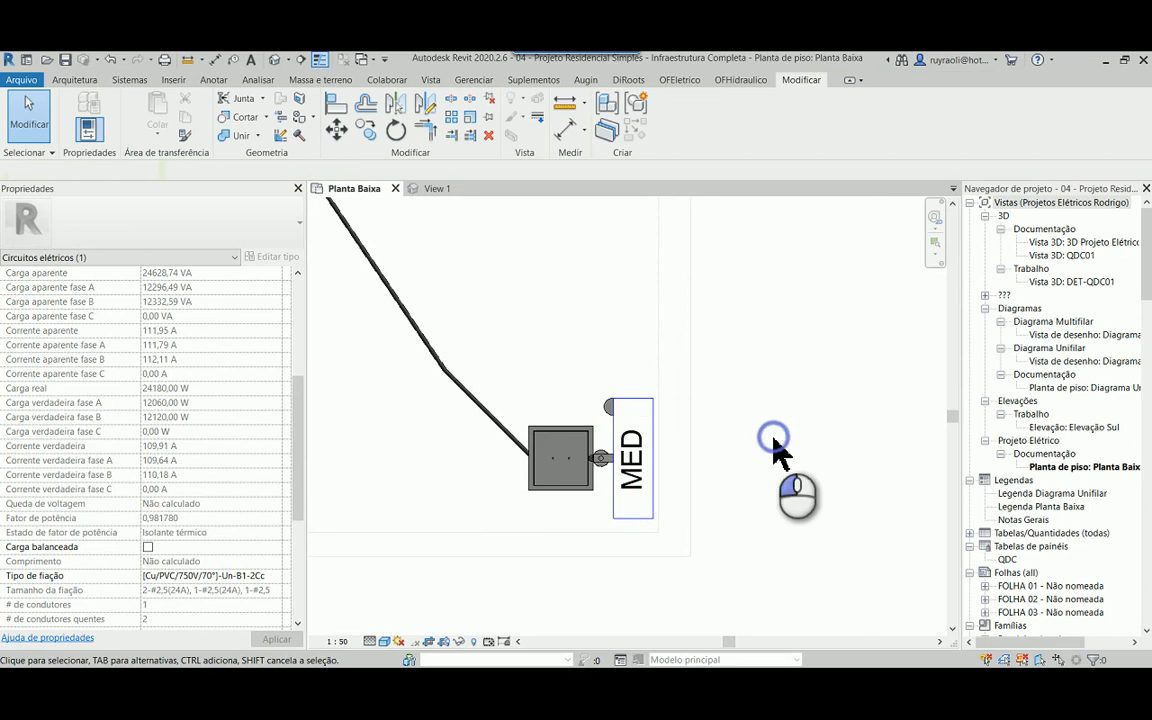
{"action": "scroll", "coordinate": [790, 445], "scroll_direction": "down", "scroll_amount": 4}
{"action": "middle_click_drag", "start_coordinate": [800, 291], "coordinate": [761, 450]}
{"action": "scroll", "coordinate": [761, 450], "scroll_direction": "down", "scroll_amount": 1}
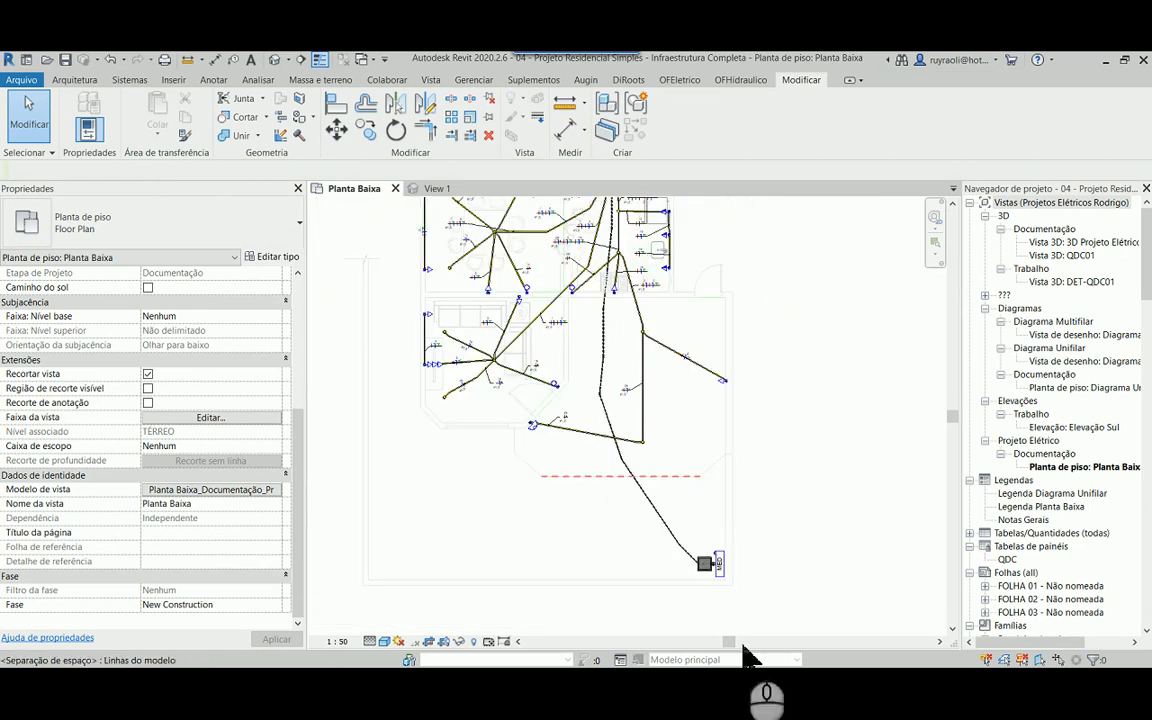
Step: Create a panel schedule for the MED metering post using the default template
{"action": "scroll", "coordinate": [752, 618], "scroll_direction": "up", "scroll_amount": 2}
{"action": "scroll", "coordinate": [755, 610], "scroll_direction": "up", "scroll_amount": 1}
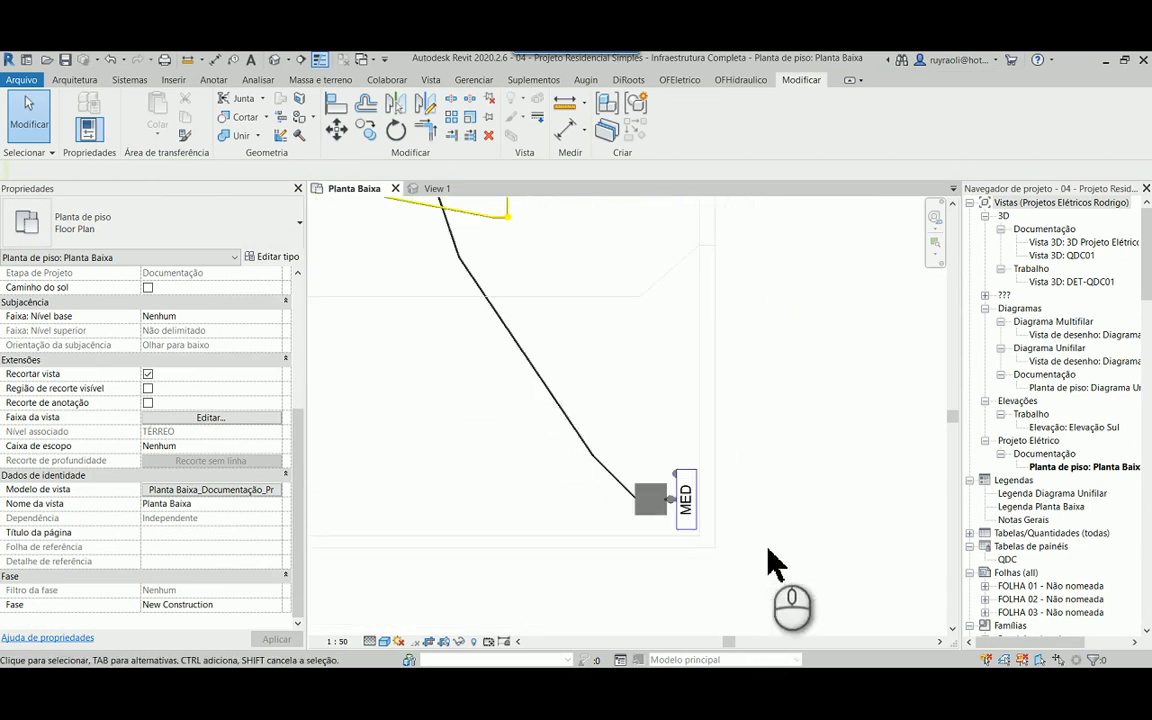
{"action": "left_click", "coordinate": [688, 82]}
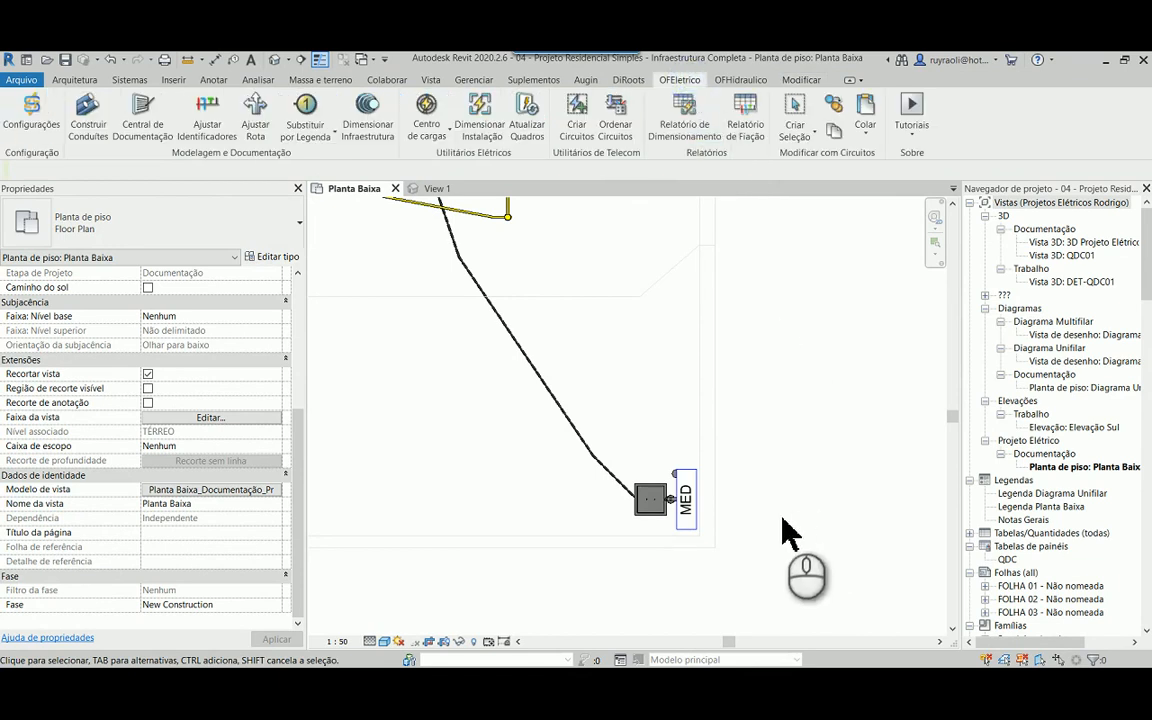
{"action": "left_click", "coordinate": [680, 512]}
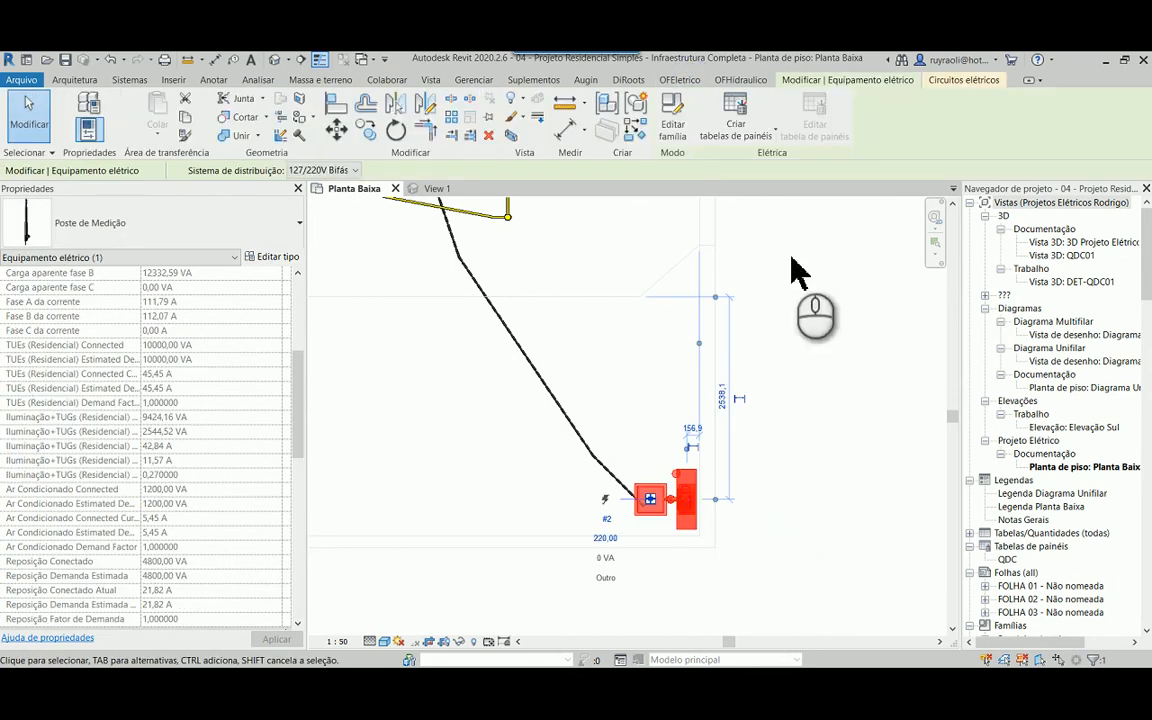
{"action": "left_click", "coordinate": [774, 134]}
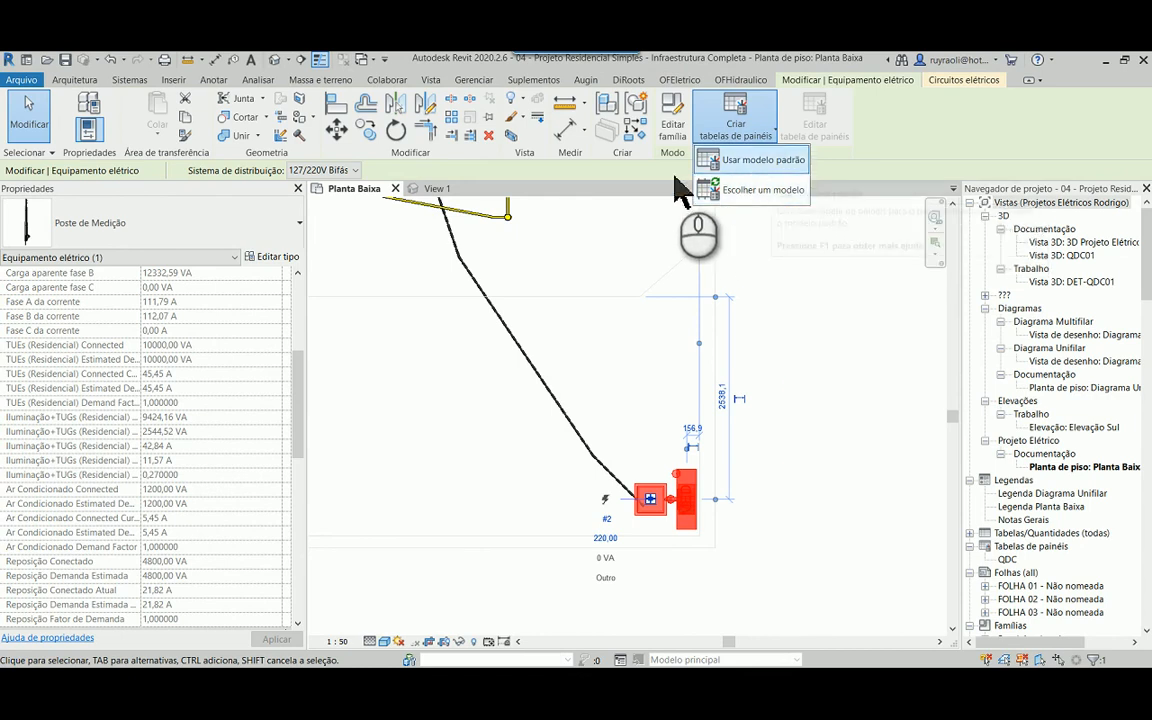
{"action": "left_click", "coordinate": [762, 162]}
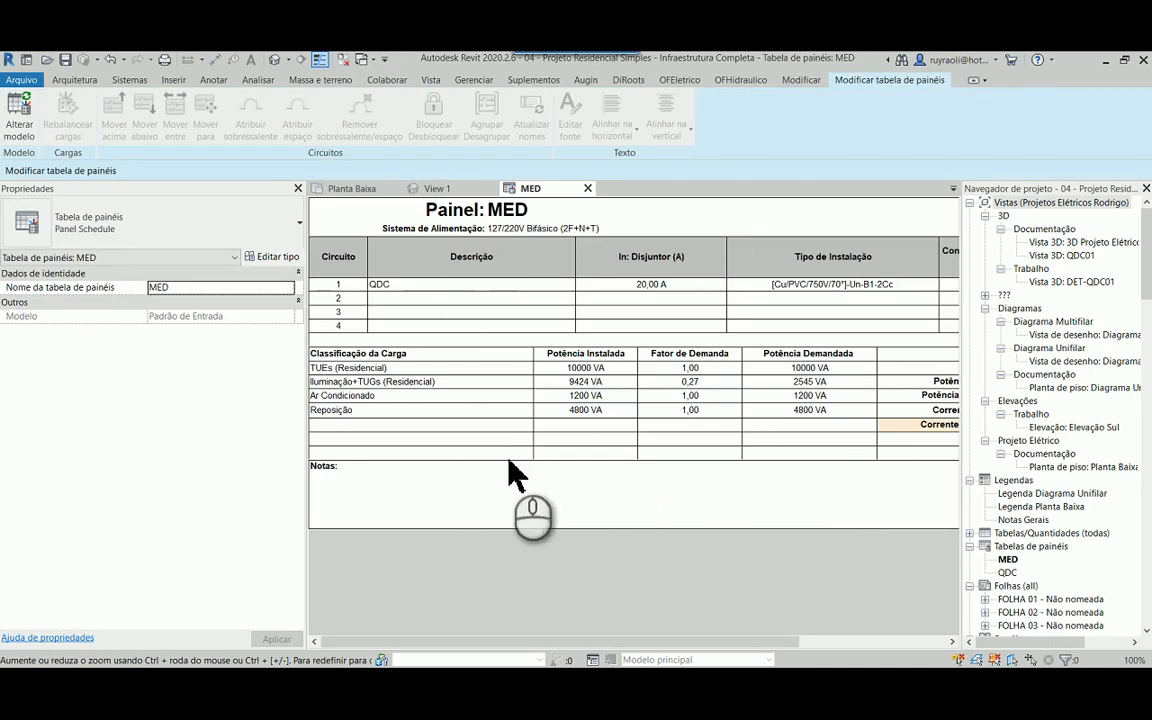
Step: Set the QDC circuit's breaker rating to 100 A in the MED panel schedule and close the schedule
{"action": "left_click_drag", "start_coordinate": [534, 640], "coordinate": [478, 648]}
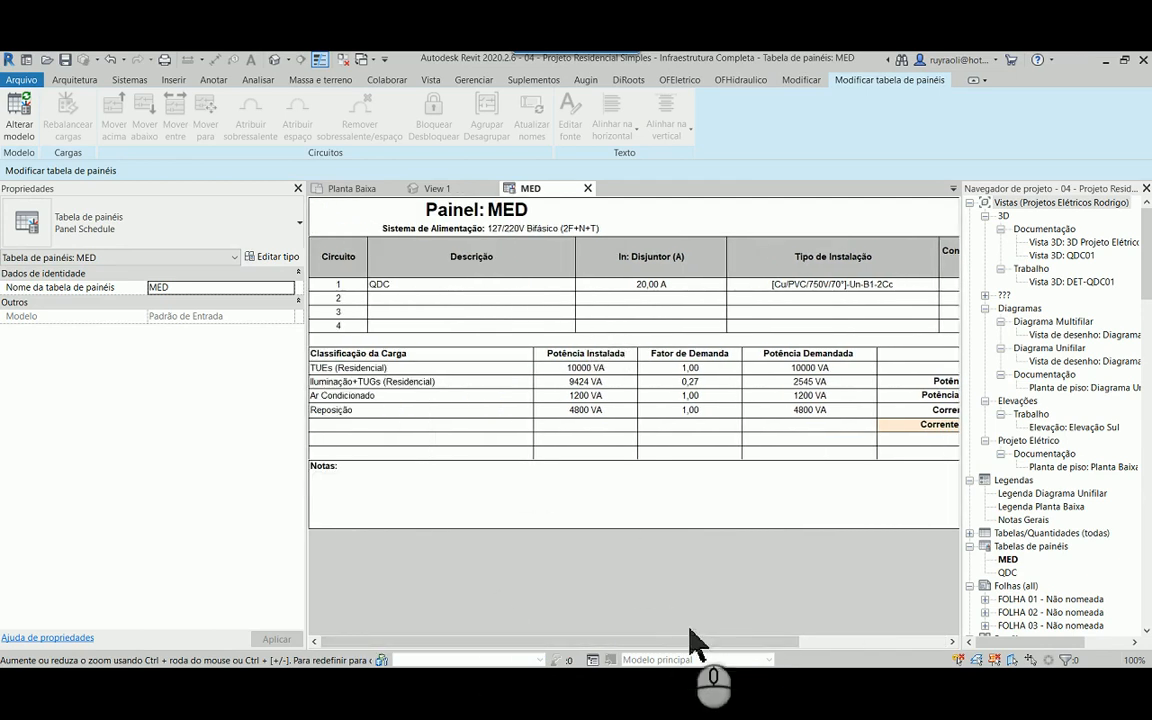
{"action": "left_click_drag", "start_coordinate": [690, 640], "coordinate": [861, 600]}
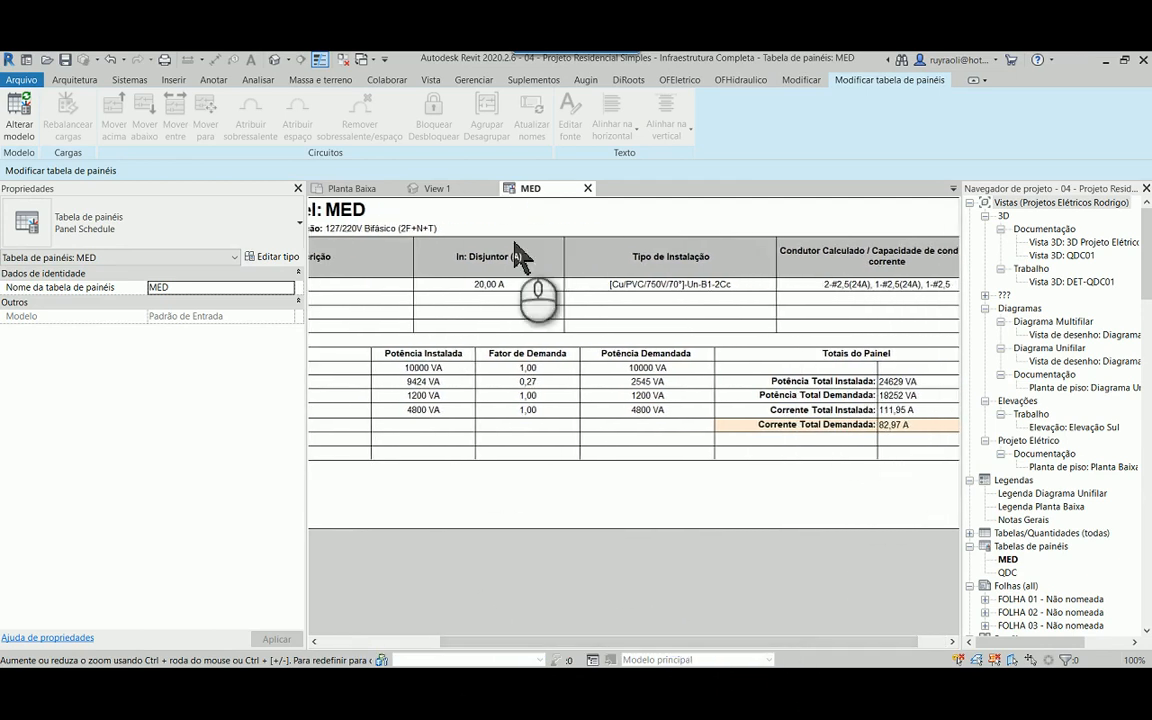
{"action": "left_click", "coordinate": [495, 284]}
{"action": "left_click_drag", "start_coordinate": [508, 284], "coordinate": [458, 291]}
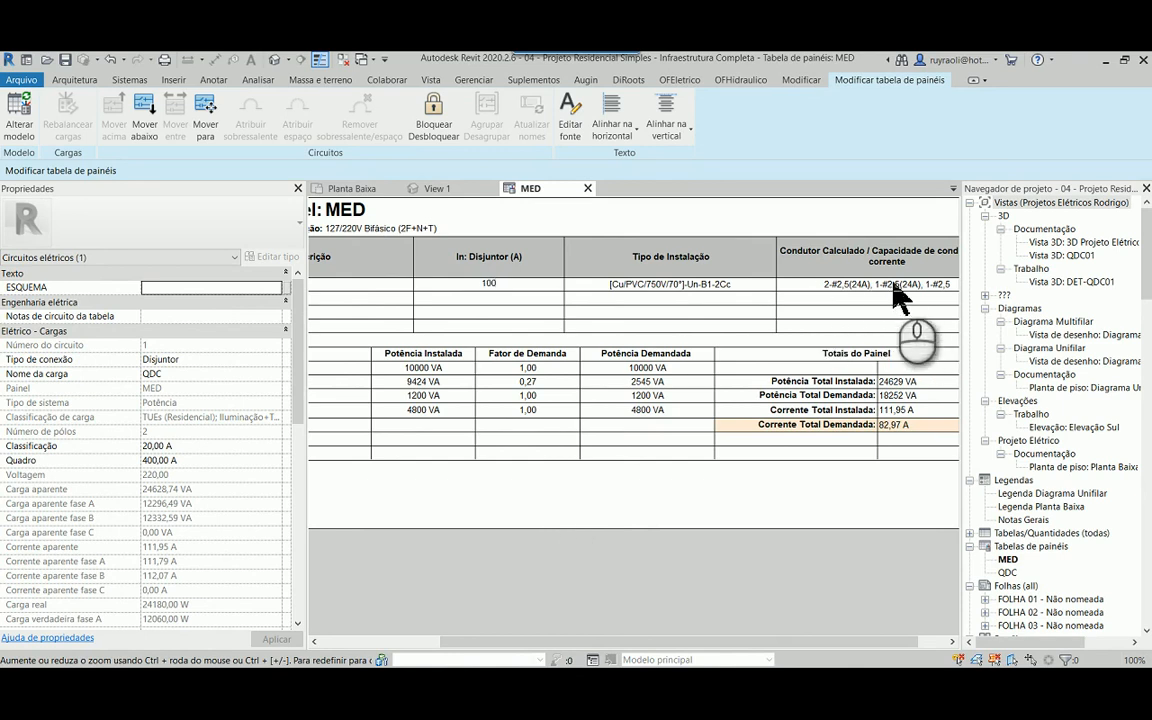
{"action": "left_click", "coordinate": [818, 286]}
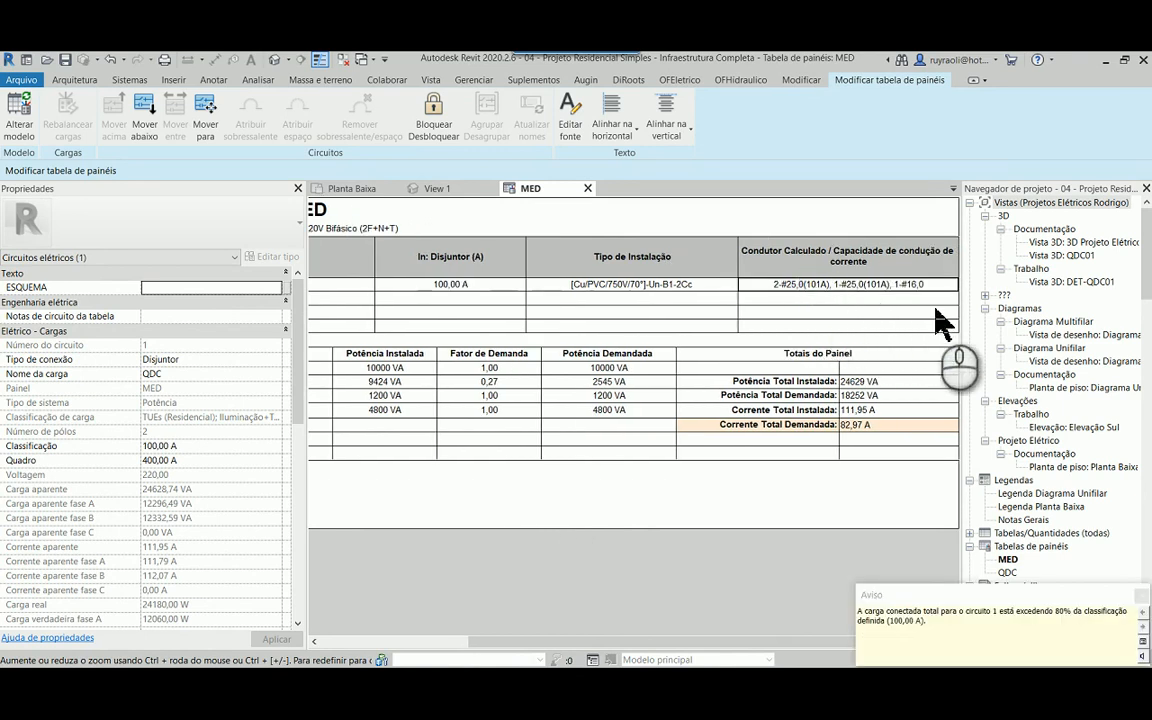
{"action": "left_click", "coordinate": [1141, 597]}
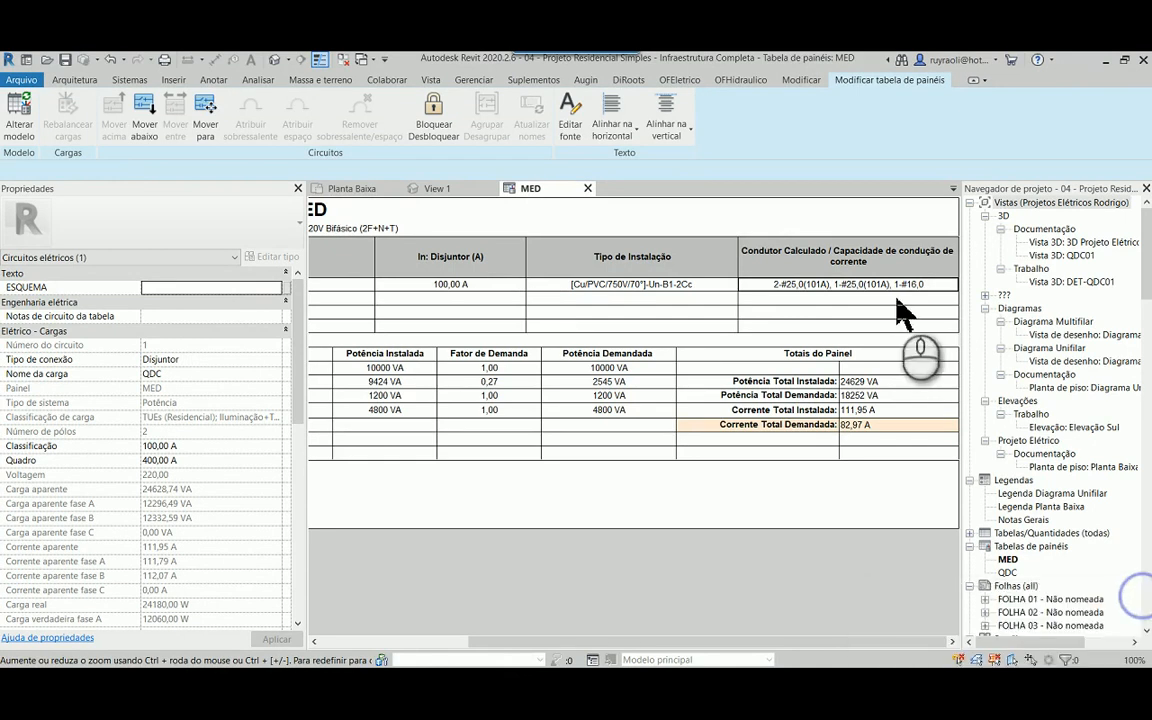
{"action": "left_click", "coordinate": [443, 284]}
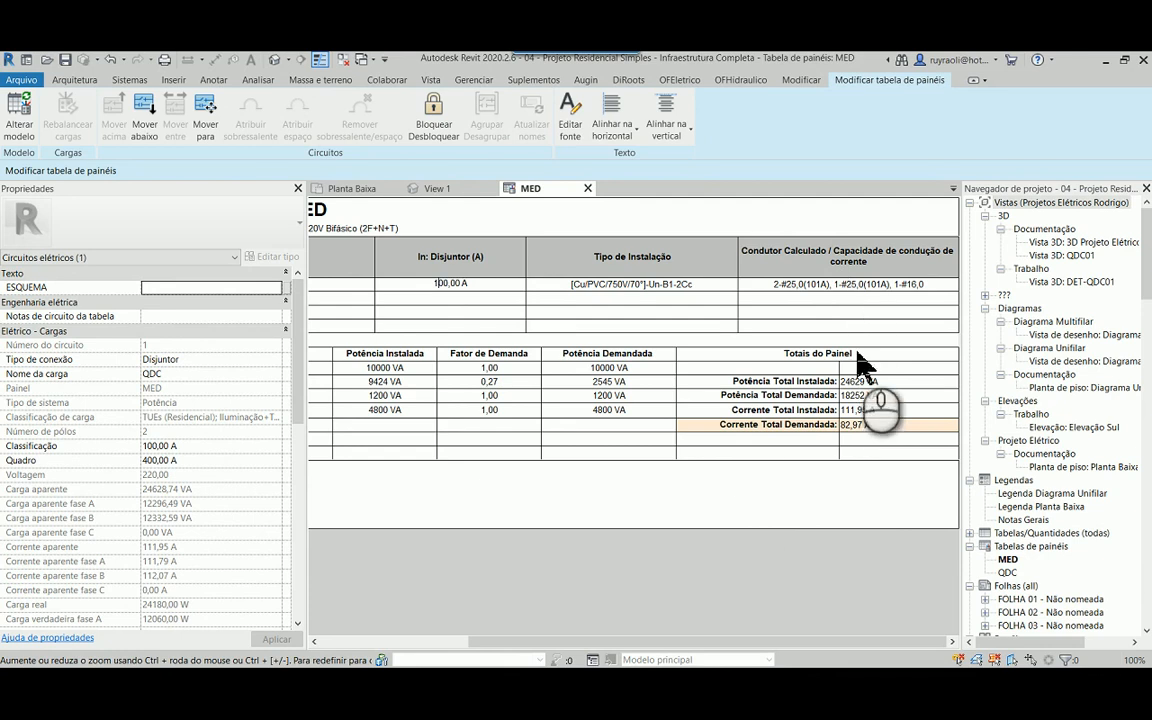
{"action": "left_click", "coordinate": [590, 188]}
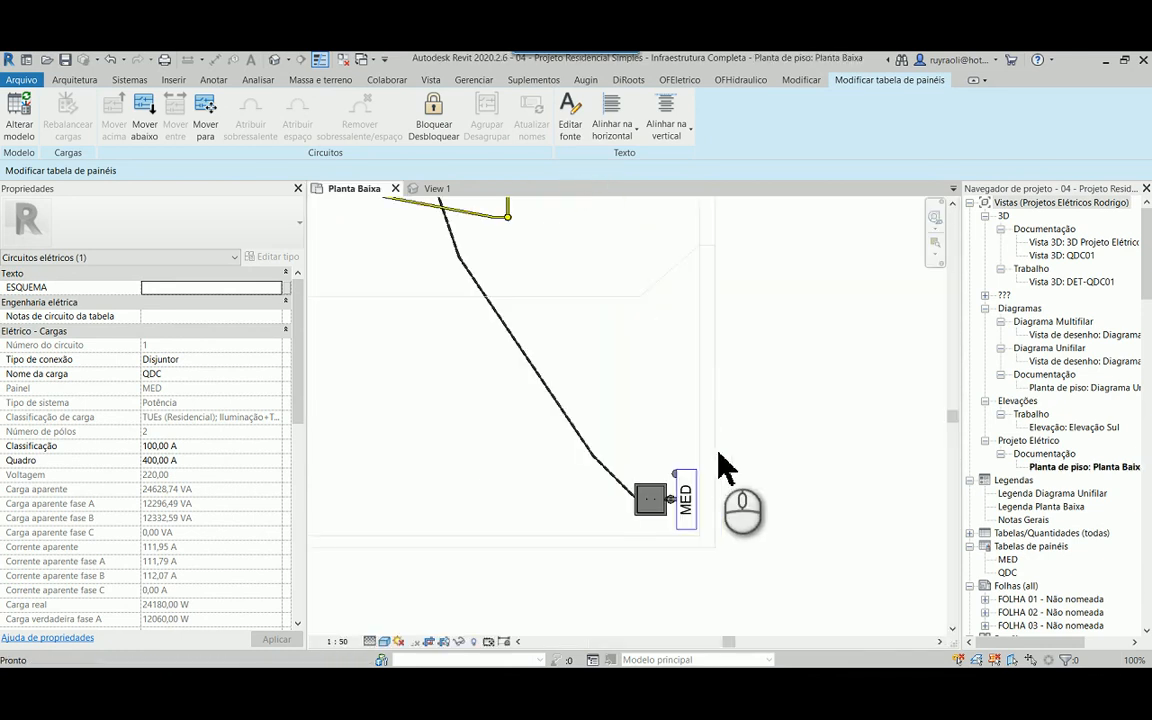
Step: Insert wiring identifiers for the metering post's circuits with the Central de Documentação, using Planta Baixa as the TÉRREO level's view
{"action": "left_click", "coordinate": [748, 512]}
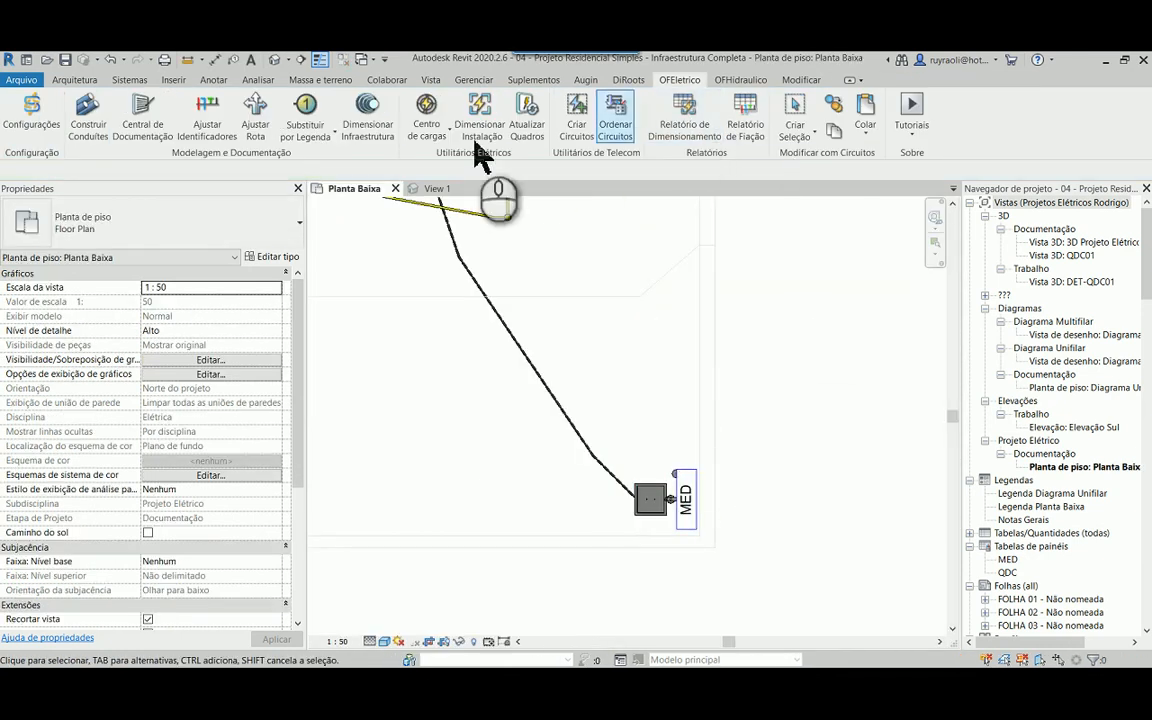
{"action": "left_click", "coordinate": [143, 128]}
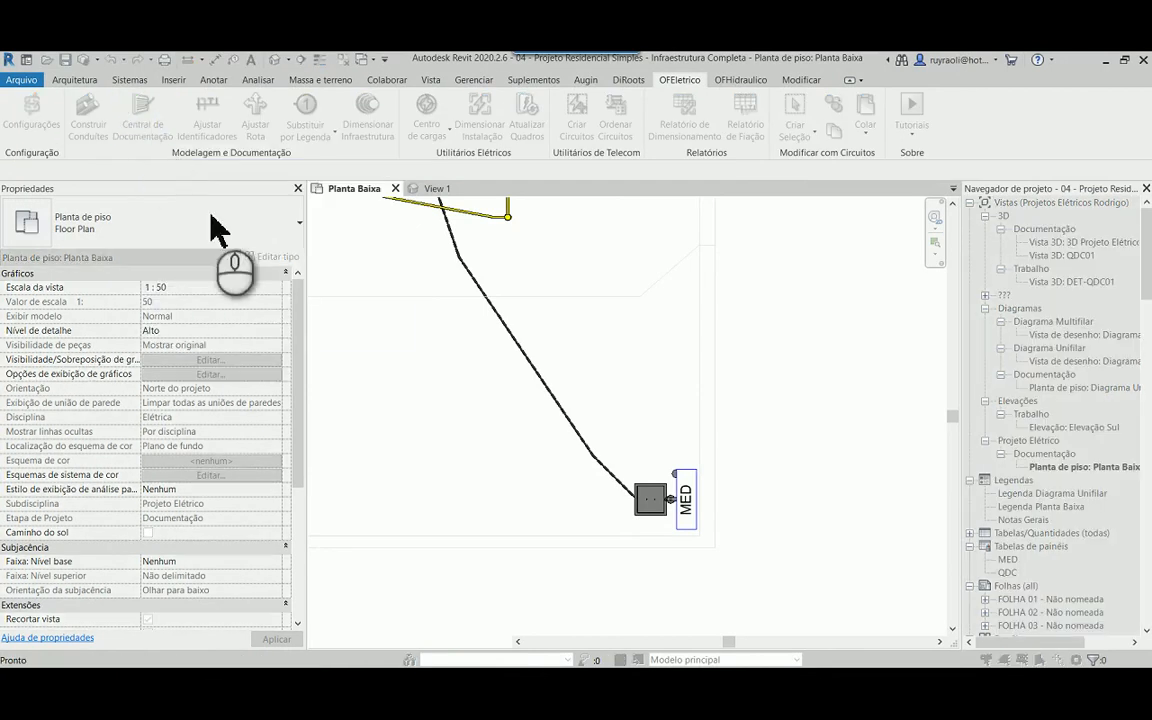
{"action": "left_click", "coordinate": [664, 510]}
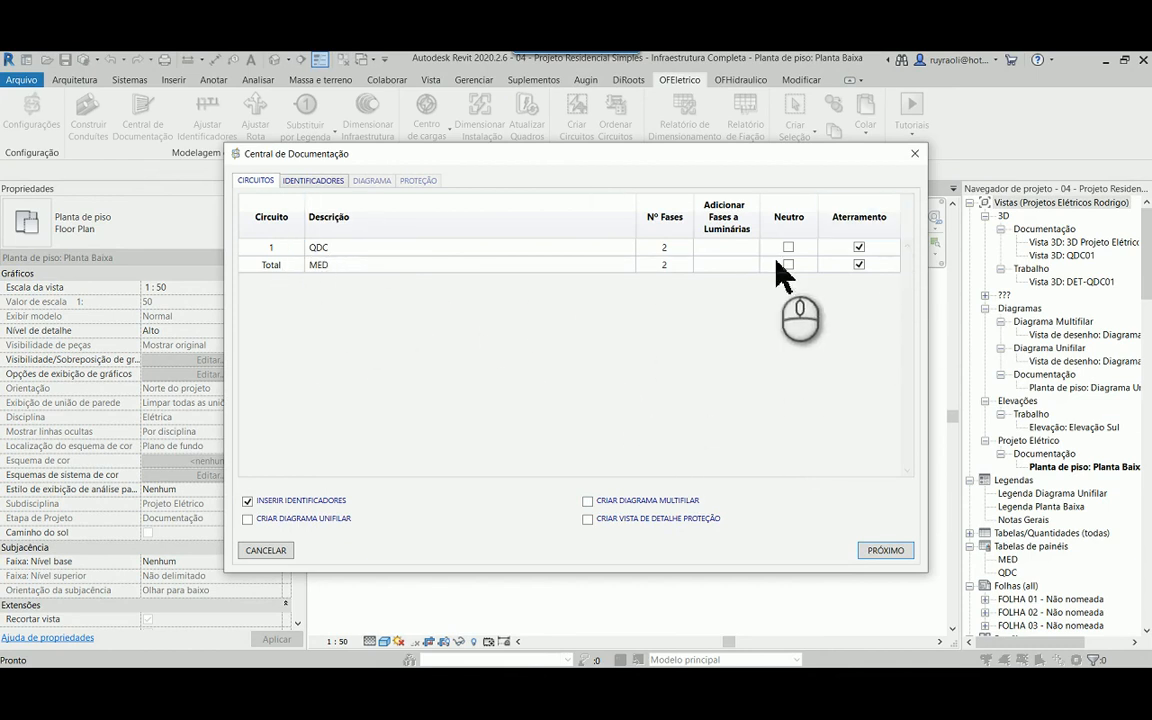
{"action": "left_click", "coordinate": [313, 181]}
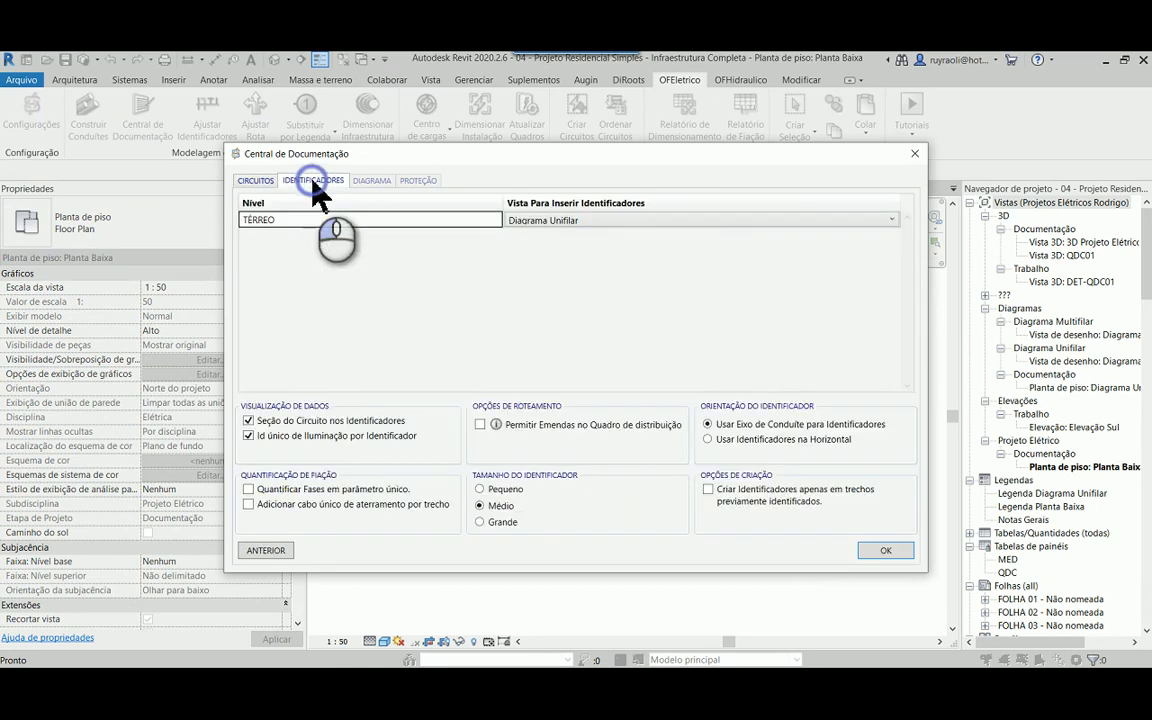
{"action": "left_click", "coordinate": [578, 220]}
{"action": "left_click", "coordinate": [566, 250]}
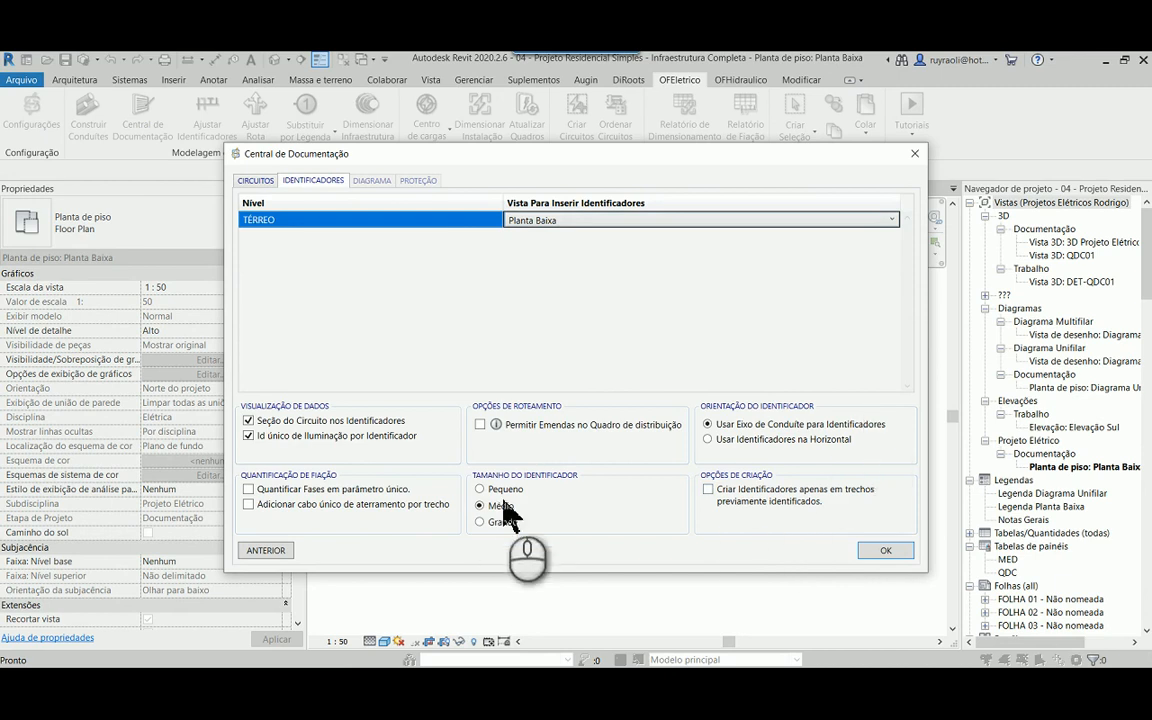
{"action": "left_click", "coordinate": [884, 551]}
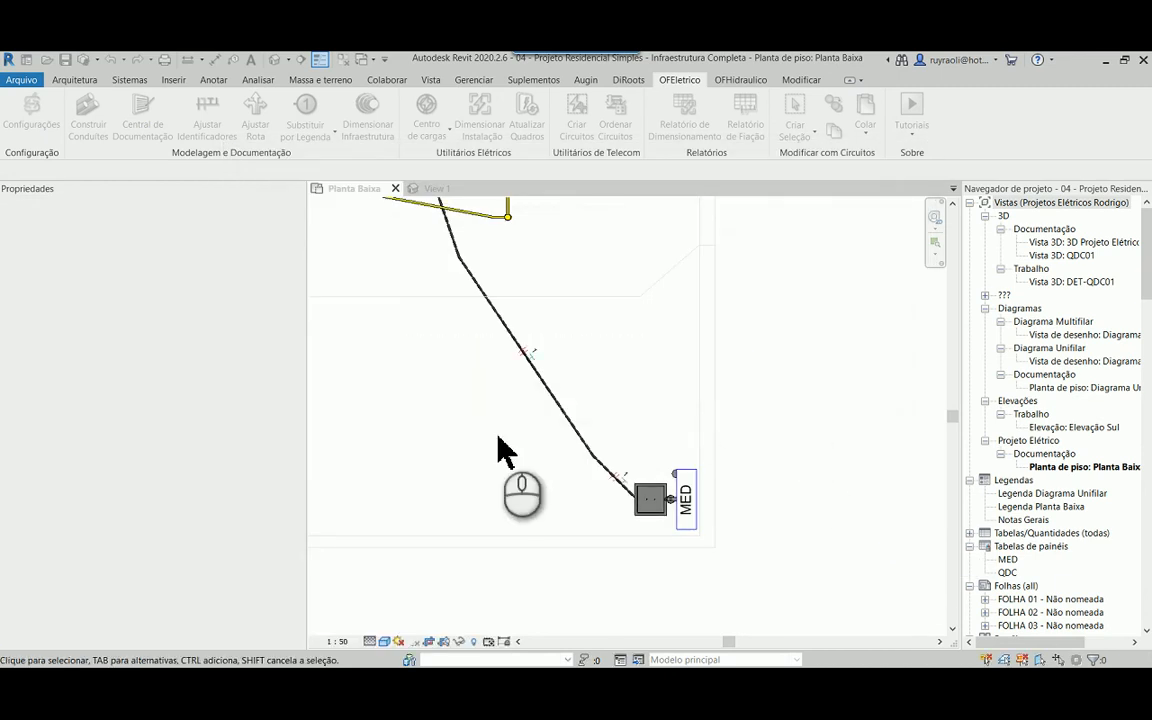
Step: Examine the wiring identifiers along the conduit run to the metering post and the circuit parameters of its long underground segment
{"action": "scroll", "coordinate": [522, 355], "scroll_direction": "up", "scroll_amount": 4}
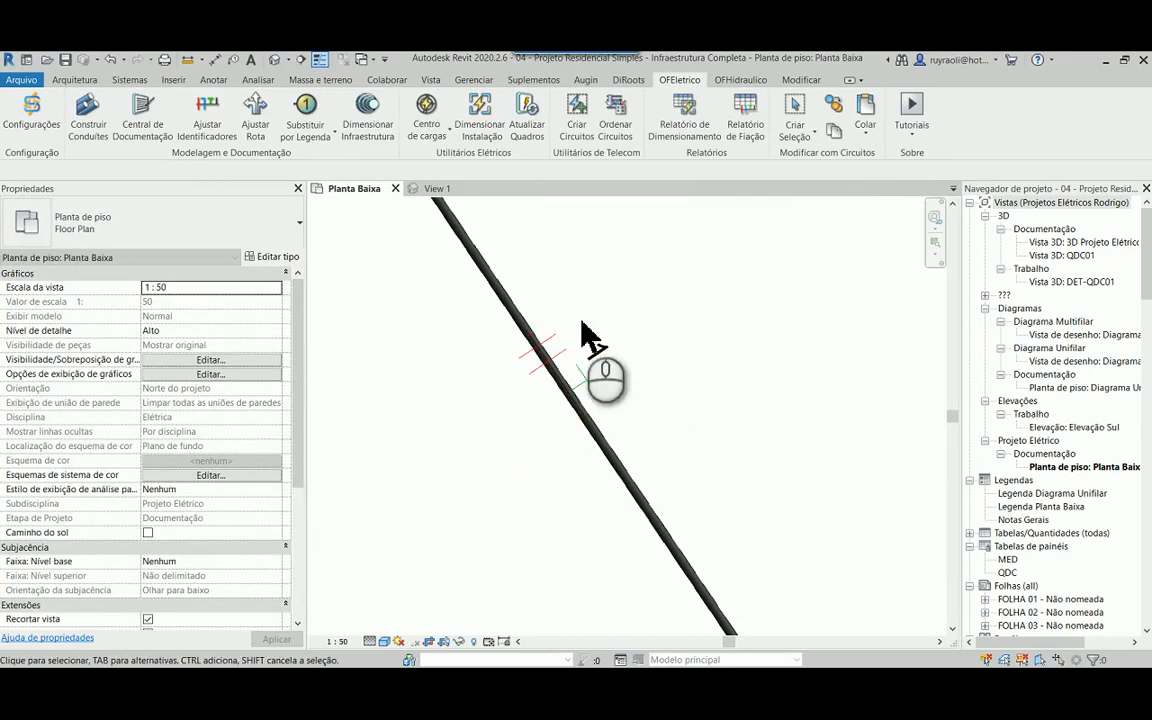
{"action": "scroll", "coordinate": [525, 403], "scroll_direction": "down", "scroll_amount": 2}
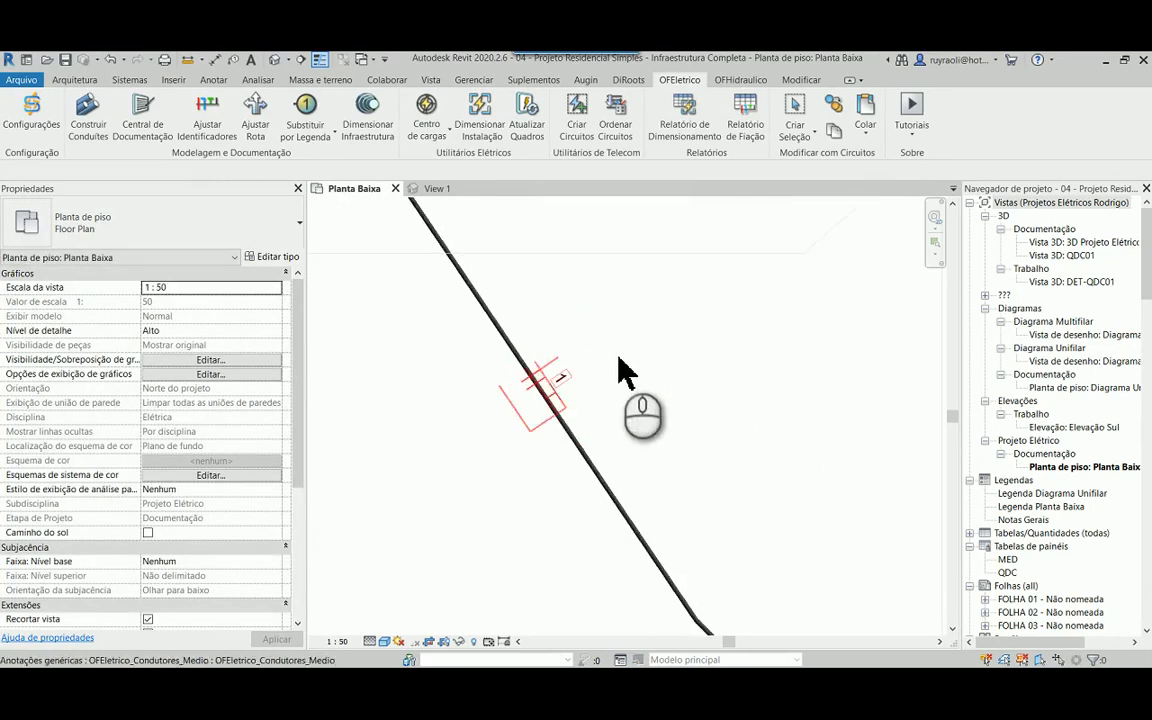
{"action": "scroll", "coordinate": [620, 370], "scroll_direction": "down", "scroll_amount": 2}
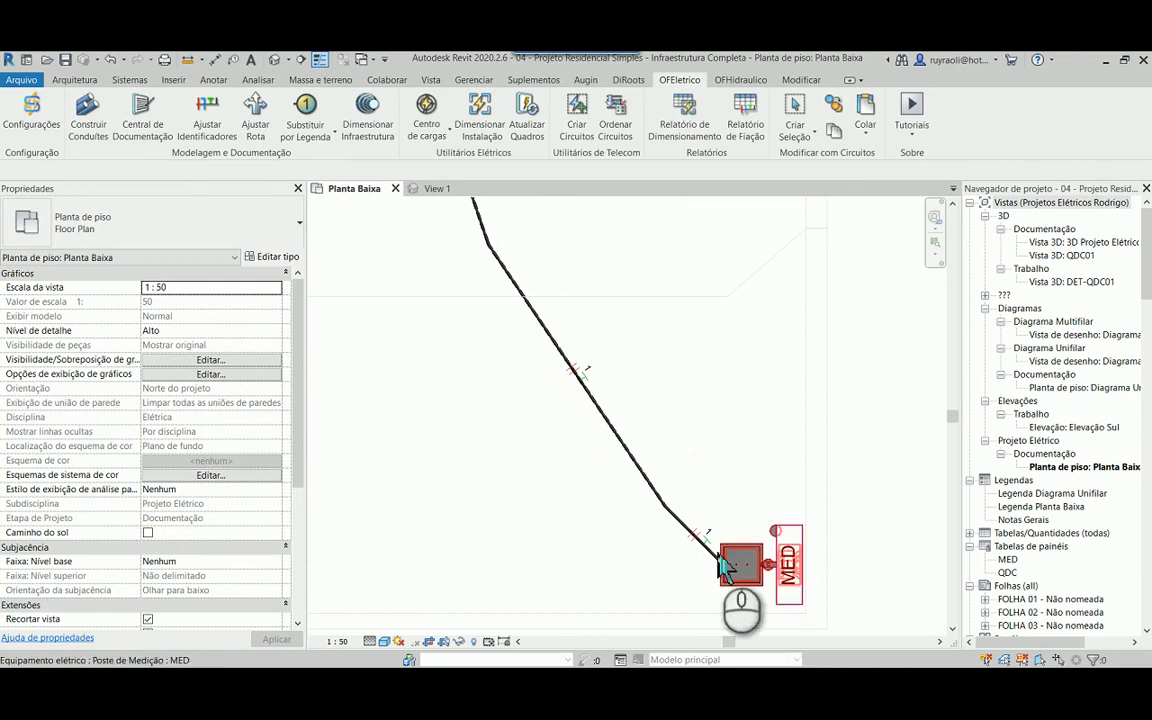
{"action": "middle_click_drag", "start_coordinate": [752, 374], "coordinate": [753, 588]}
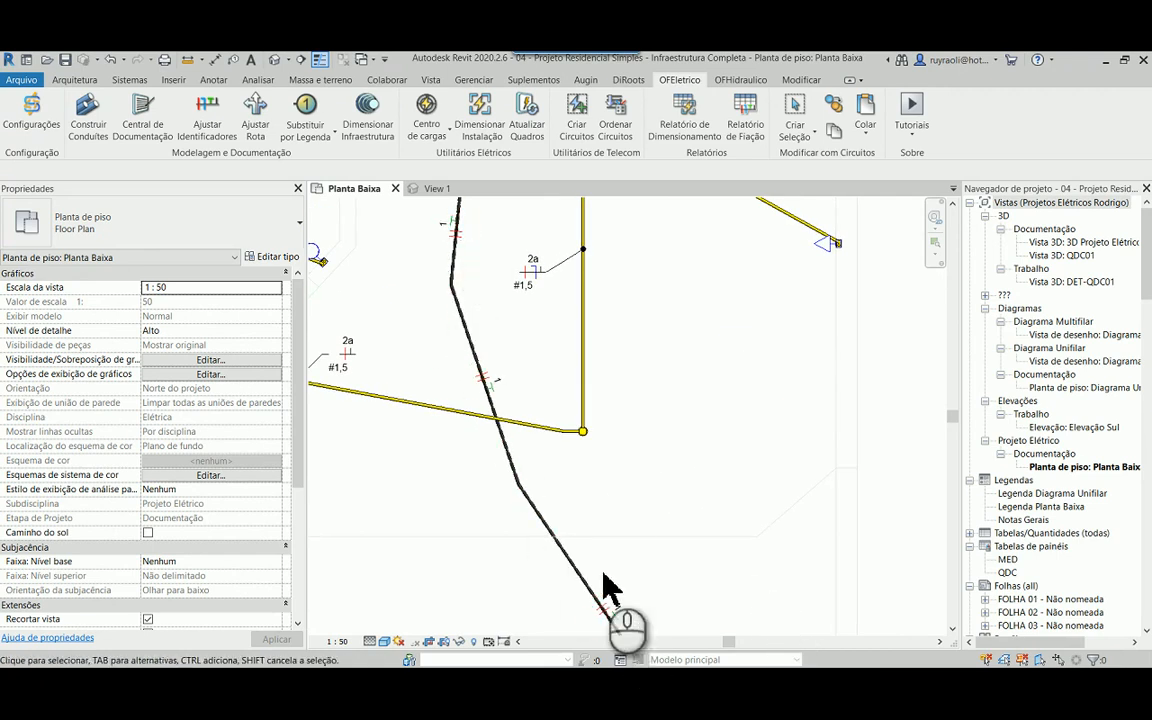
{"action": "middle_click_drag", "start_coordinate": [681, 495], "coordinate": [626, 279]}
{"action": "left_click", "coordinate": [586, 463]}
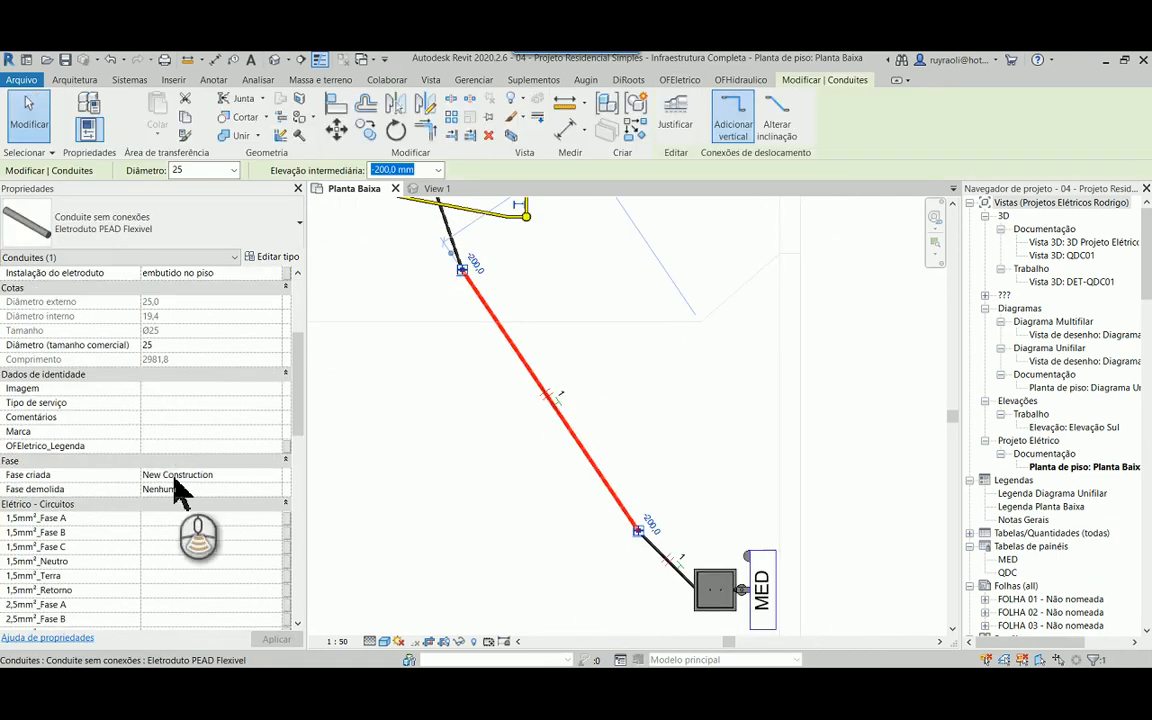
{"action": "scroll", "coordinate": [205, 500], "scroll_direction": "down", "scroll_amount": 5}
{"action": "scroll", "coordinate": [215, 510], "scroll_direction": "up", "scroll_amount": 8}
{"action": "left_click", "coordinate": [676, 432]}
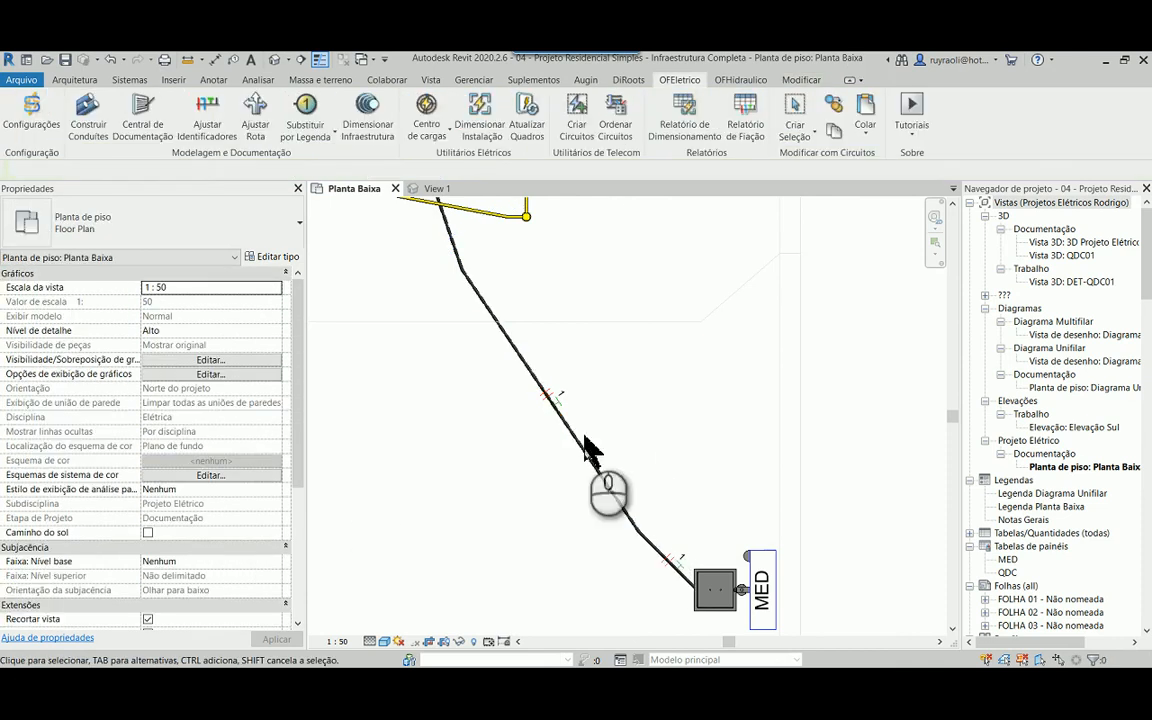